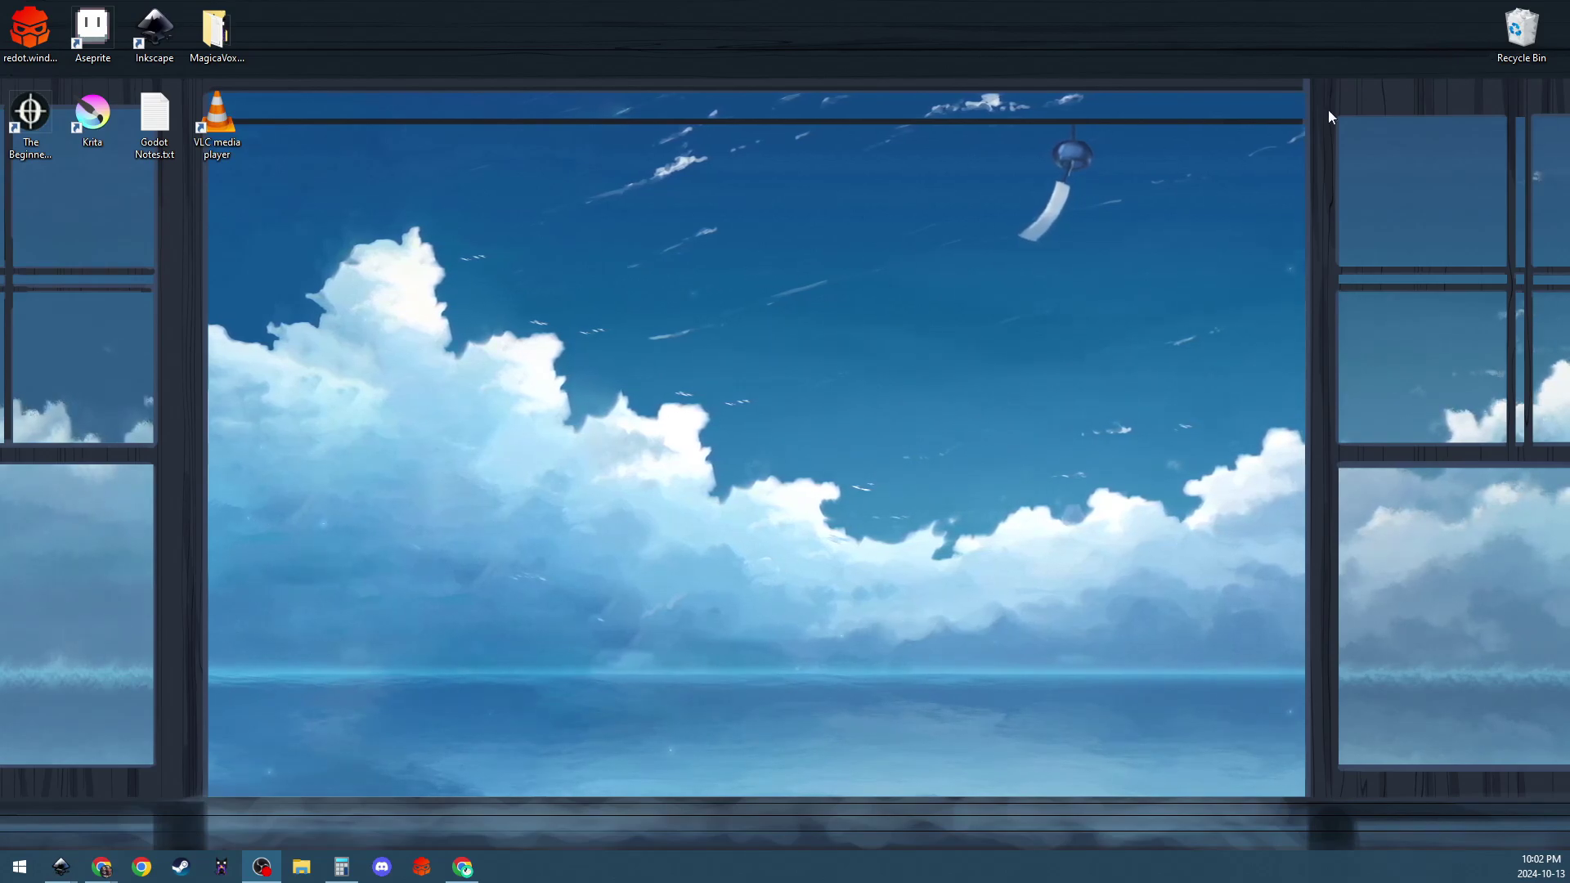
Open the Recycle Bin and shrink its window to uncover the desktop.
double_click(1516, 42)
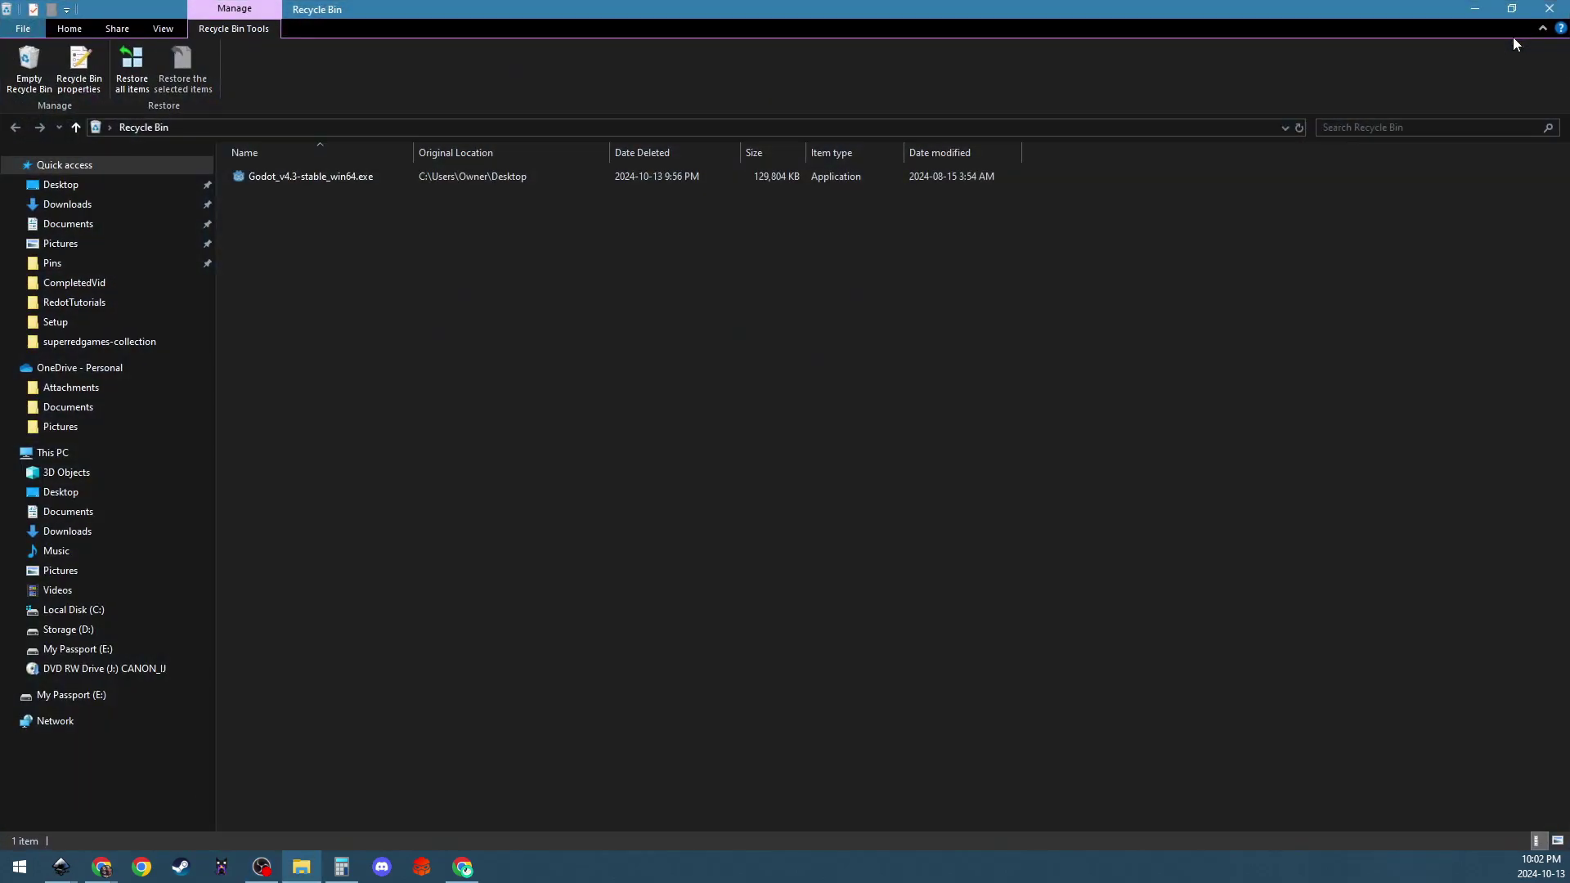
double_click(1106, 12)
drag(1105, 95, 1104, 119)
Drag Godot_v4.3-stable_win64.exe from the Recycle Bin onto the desktop and close the bin.
click(843, 282)
click(792, 288)
drag(790, 284, 342, 72)
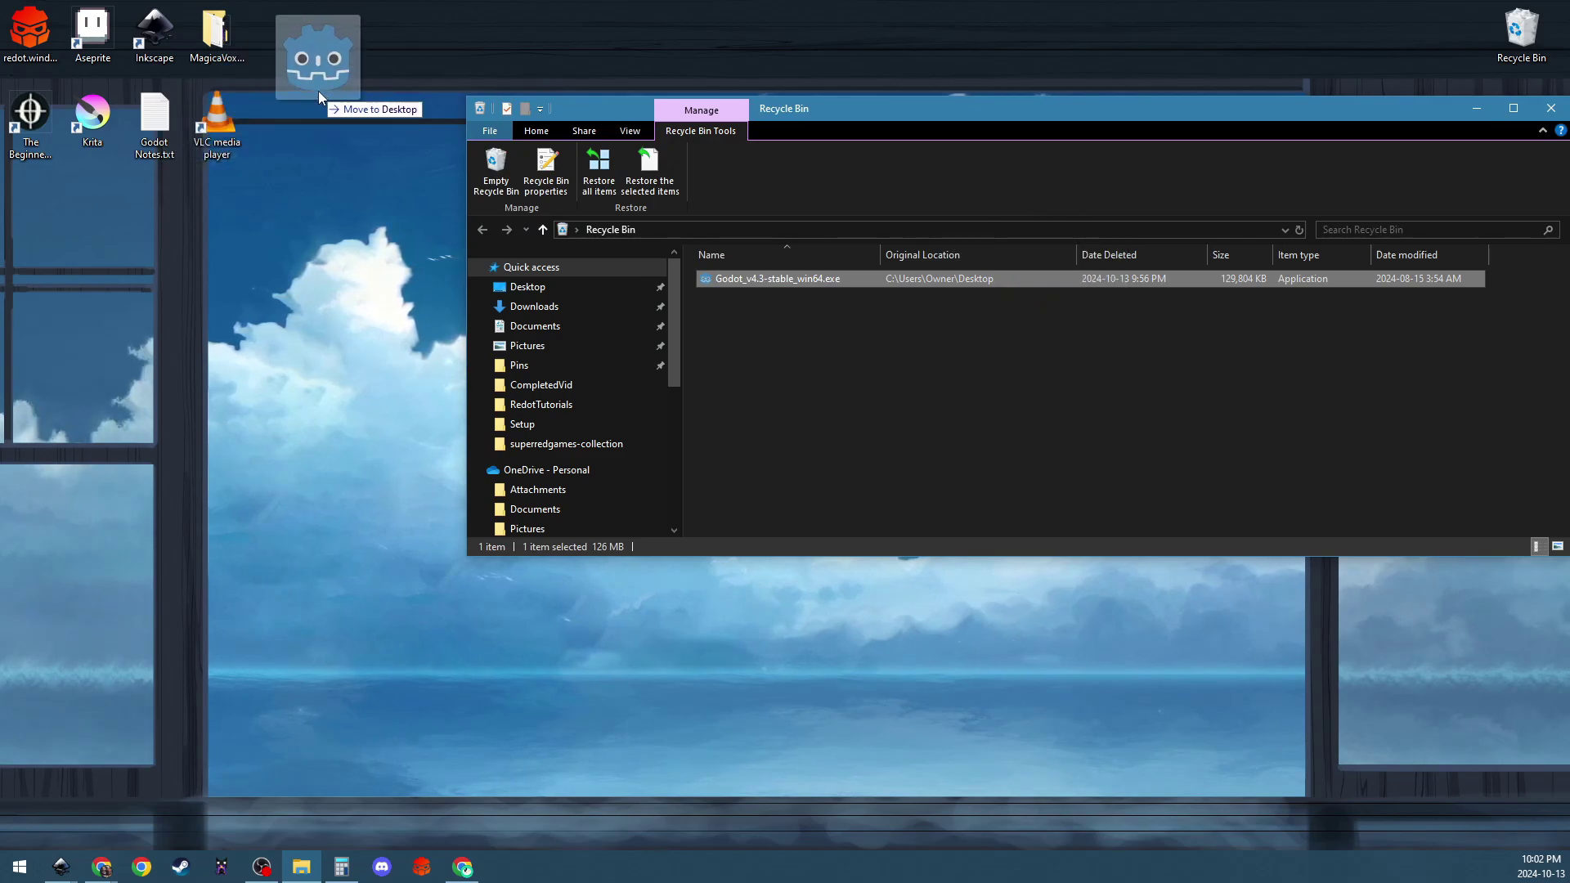
drag(342, 78, 319, 82)
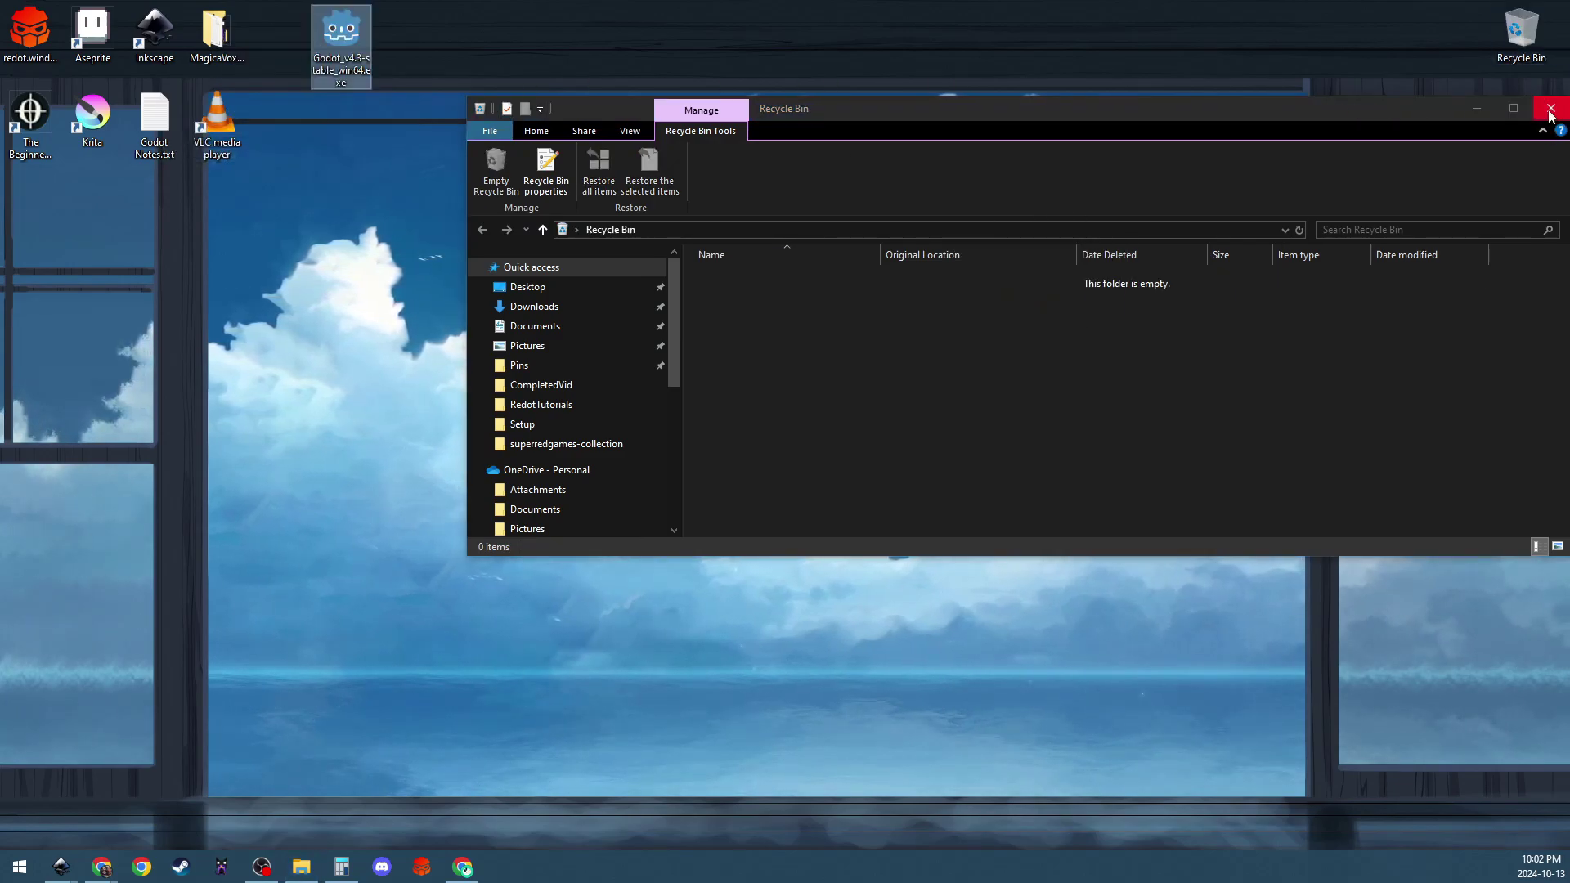
click(1551, 108)
click(350, 74)
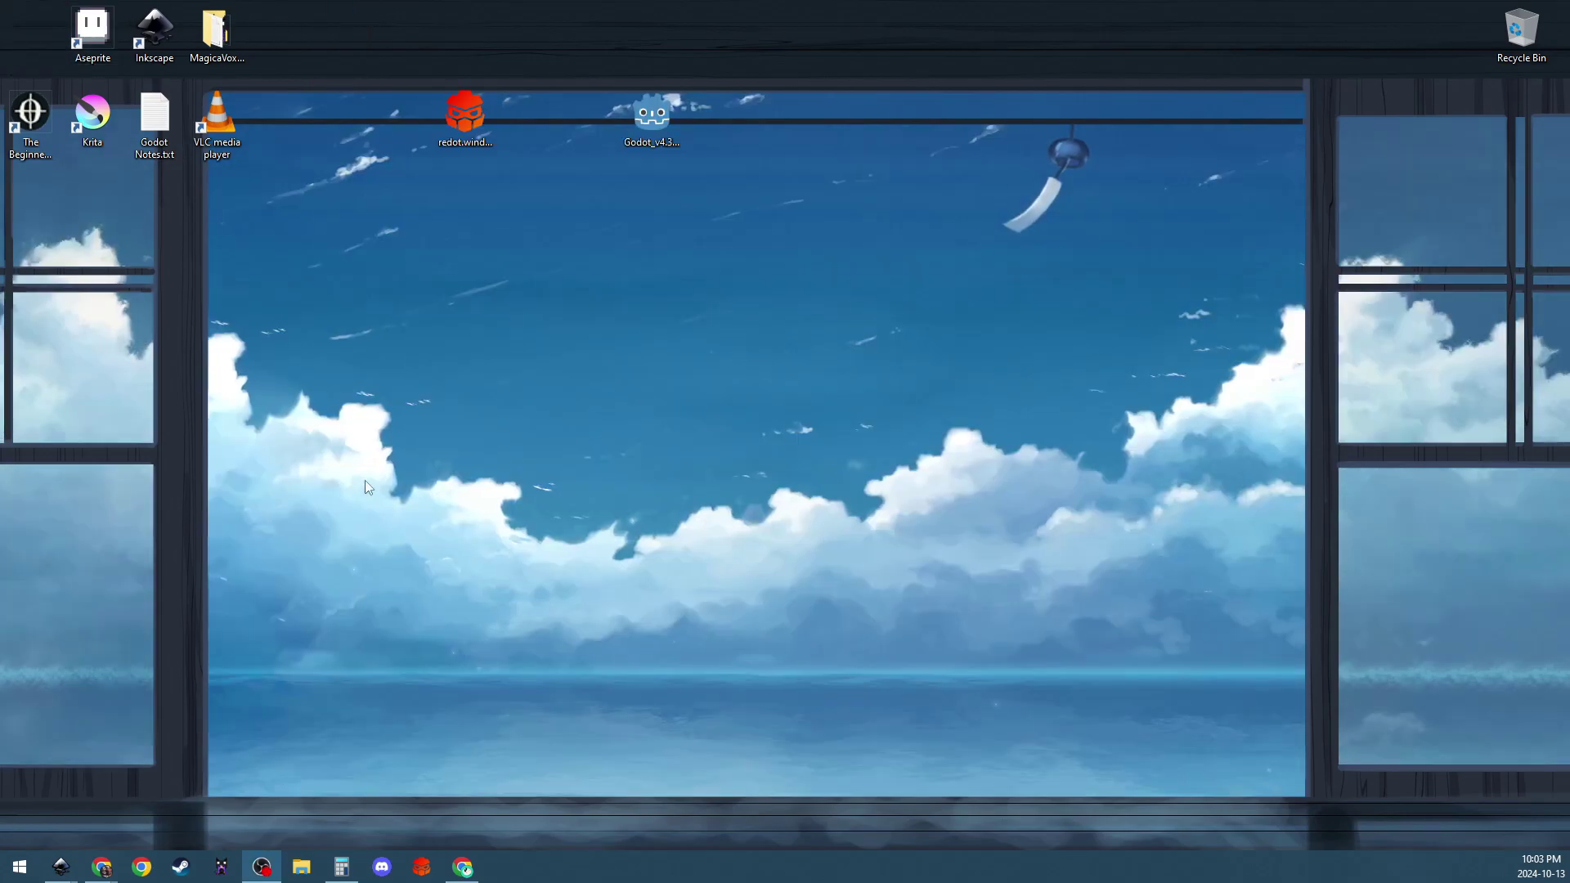
Move the Godot 4.3 and redot executable icons next to each other on the desktop.
drag(652, 118, 571, 127)
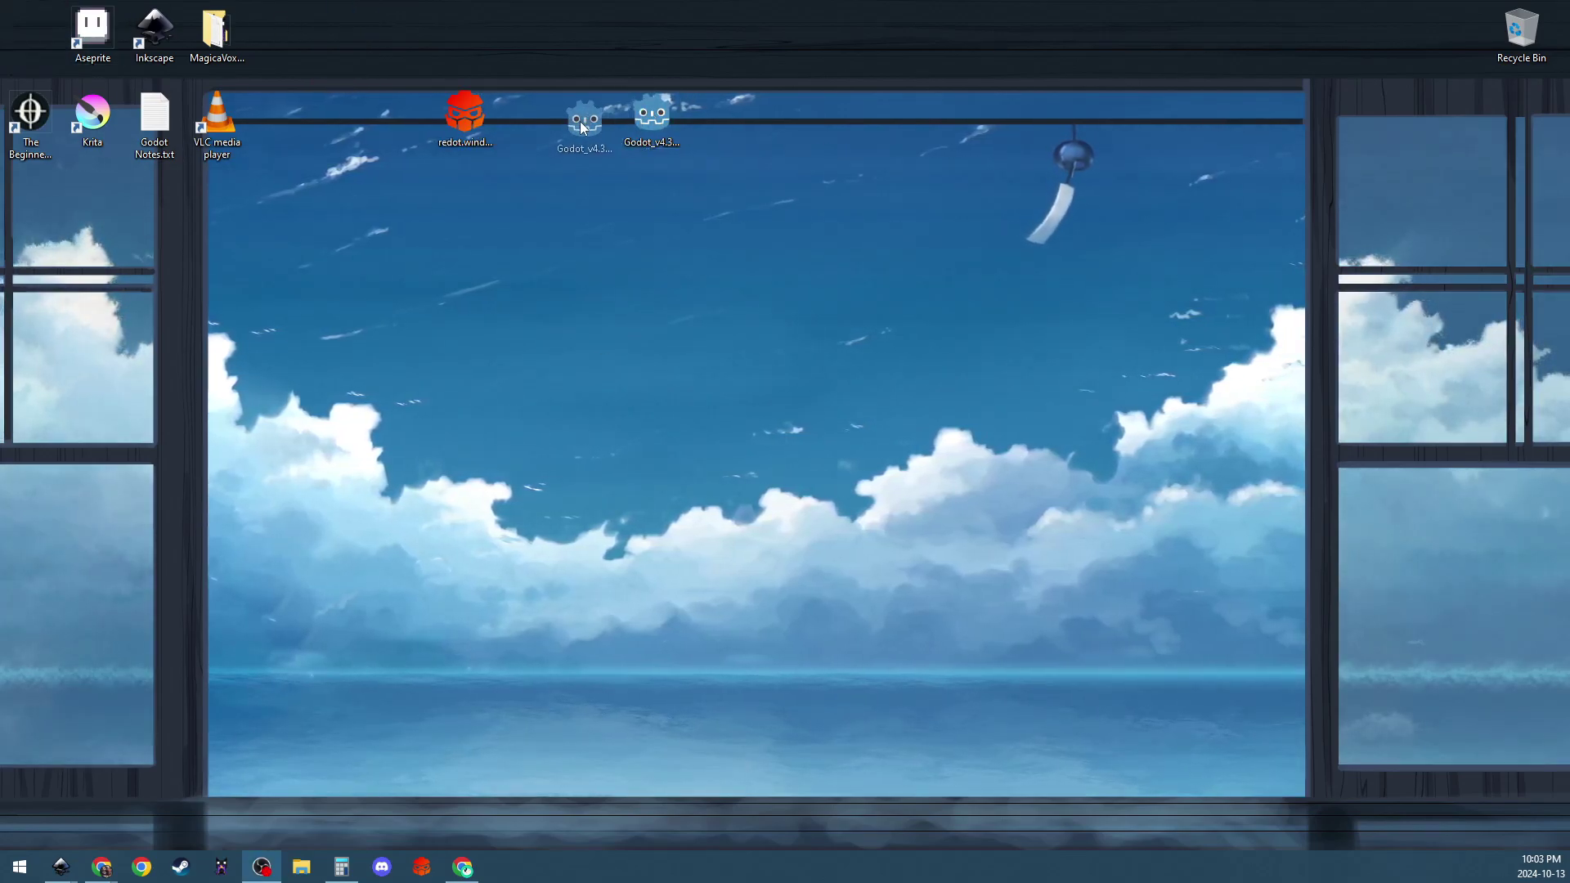
mouse_move(459, 119)
mouse_down()
mouse_move(522, 121)
mouse_move(457, 119)
mouse_up()
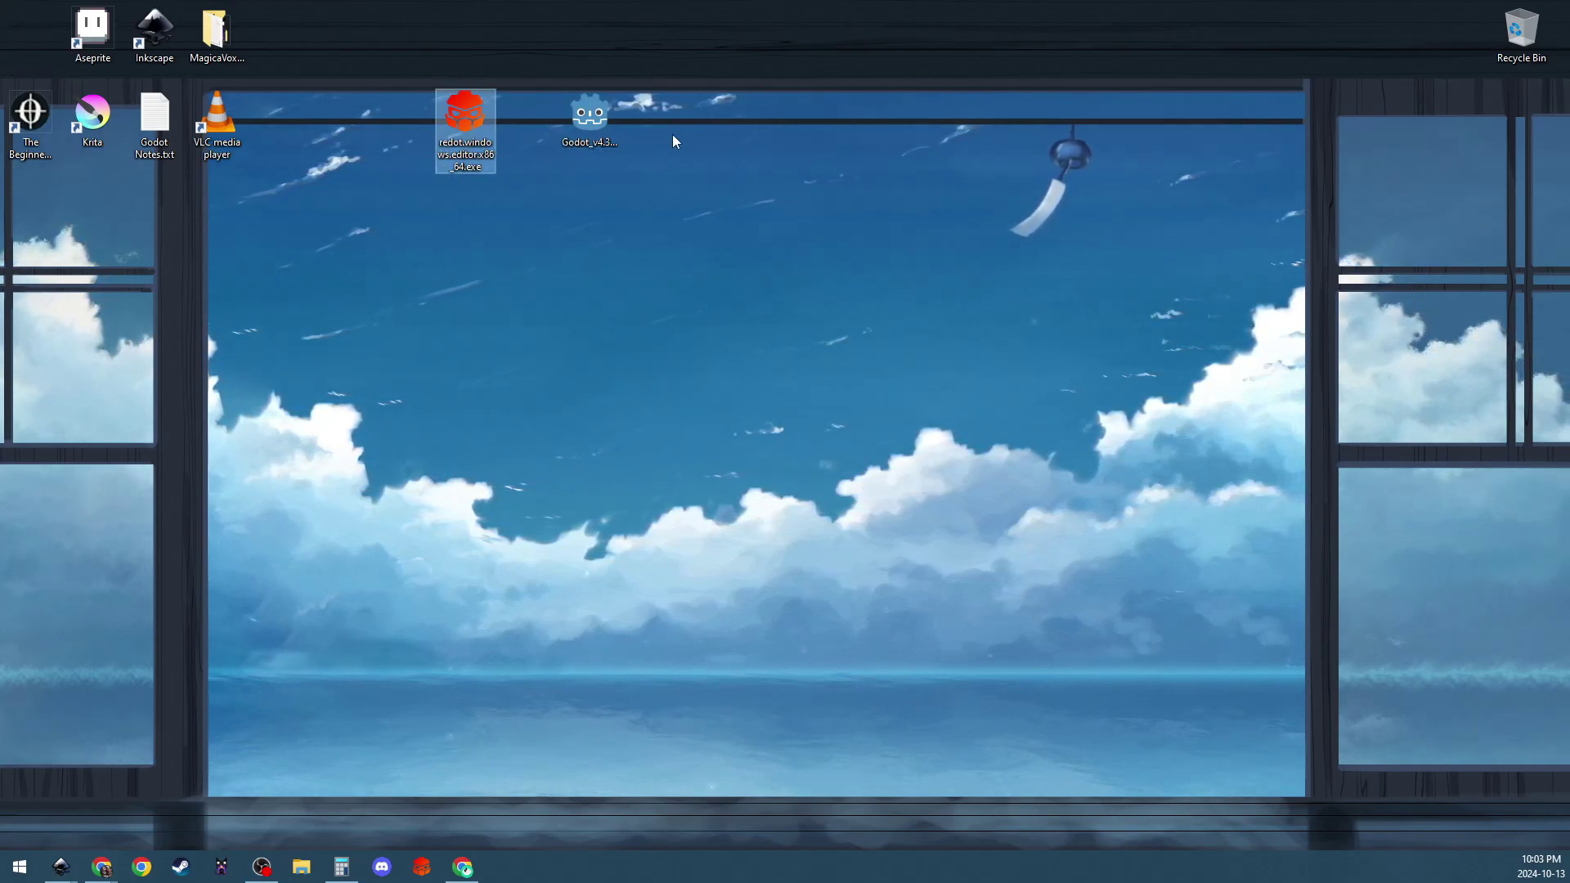
click(618, 123)
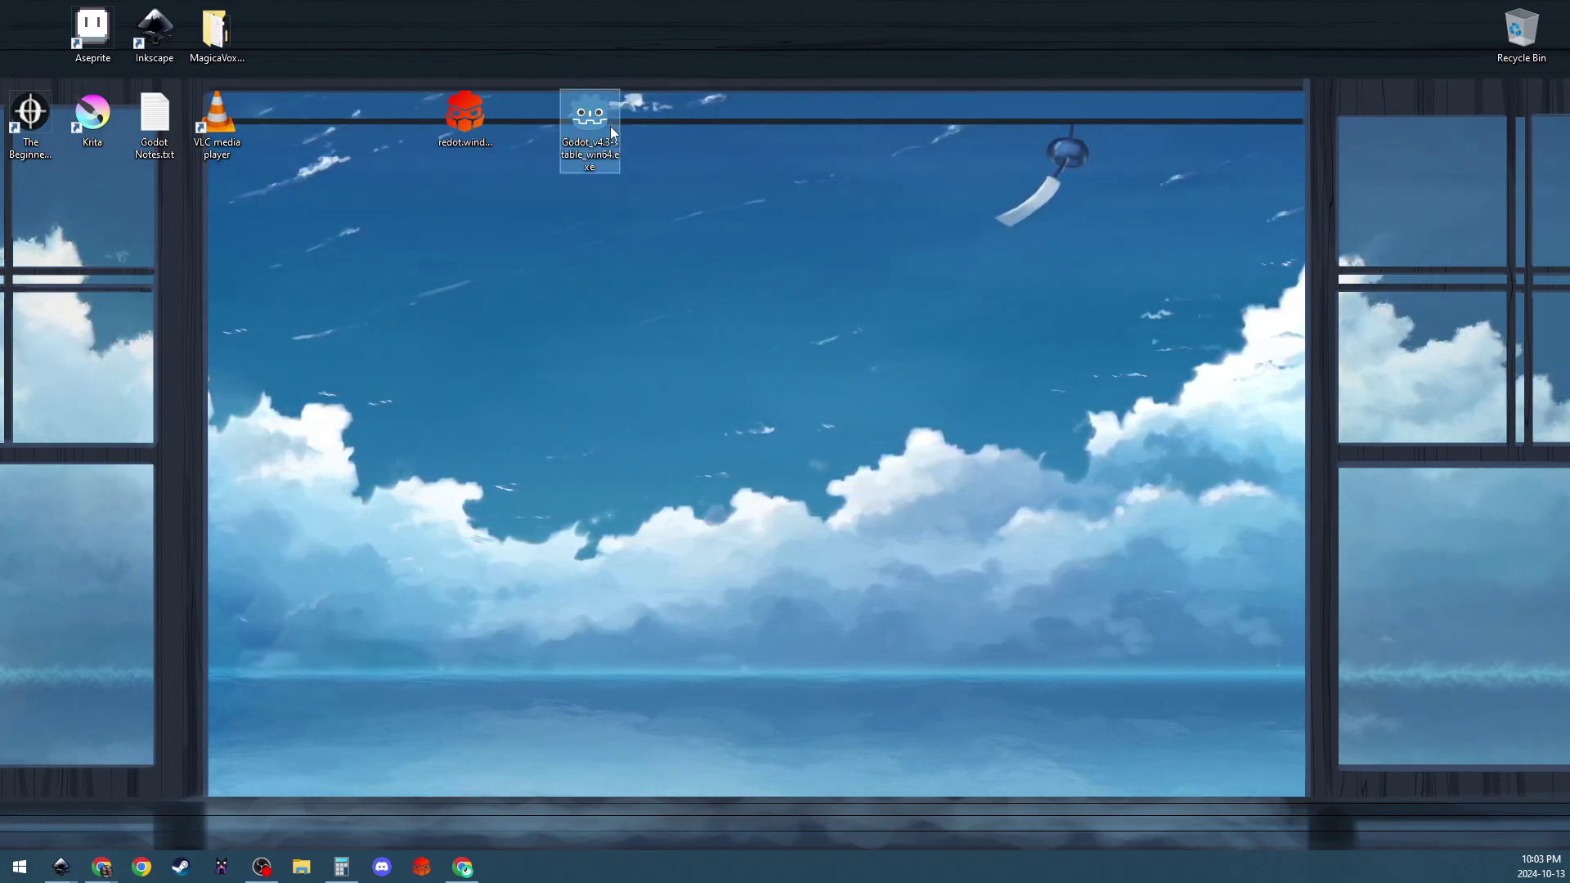
click(468, 121)
click(589, 121)
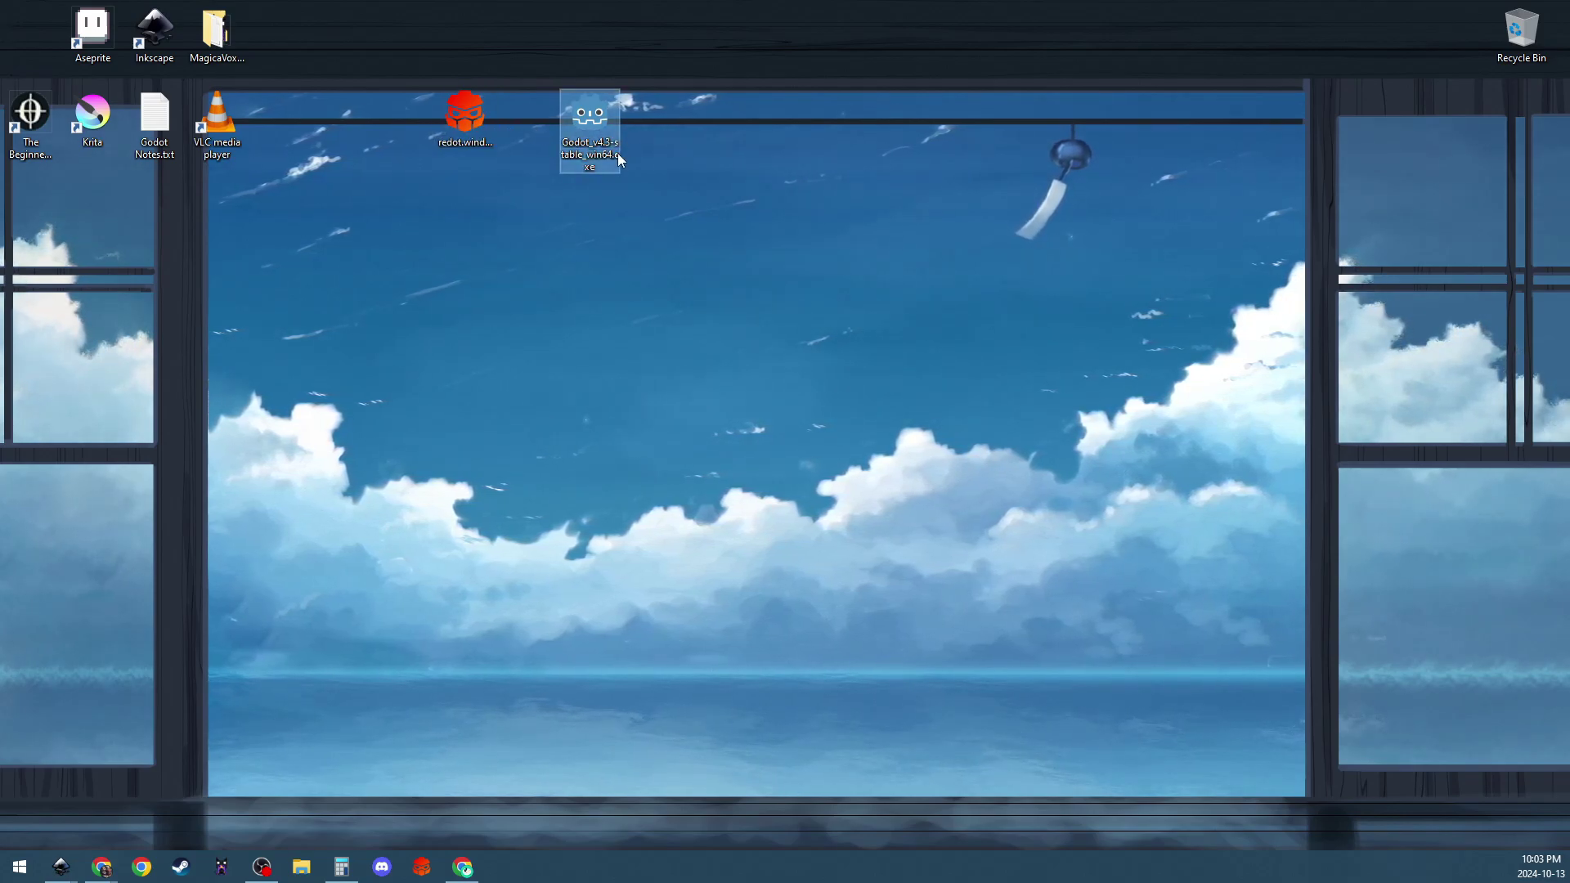
click(455, 125)
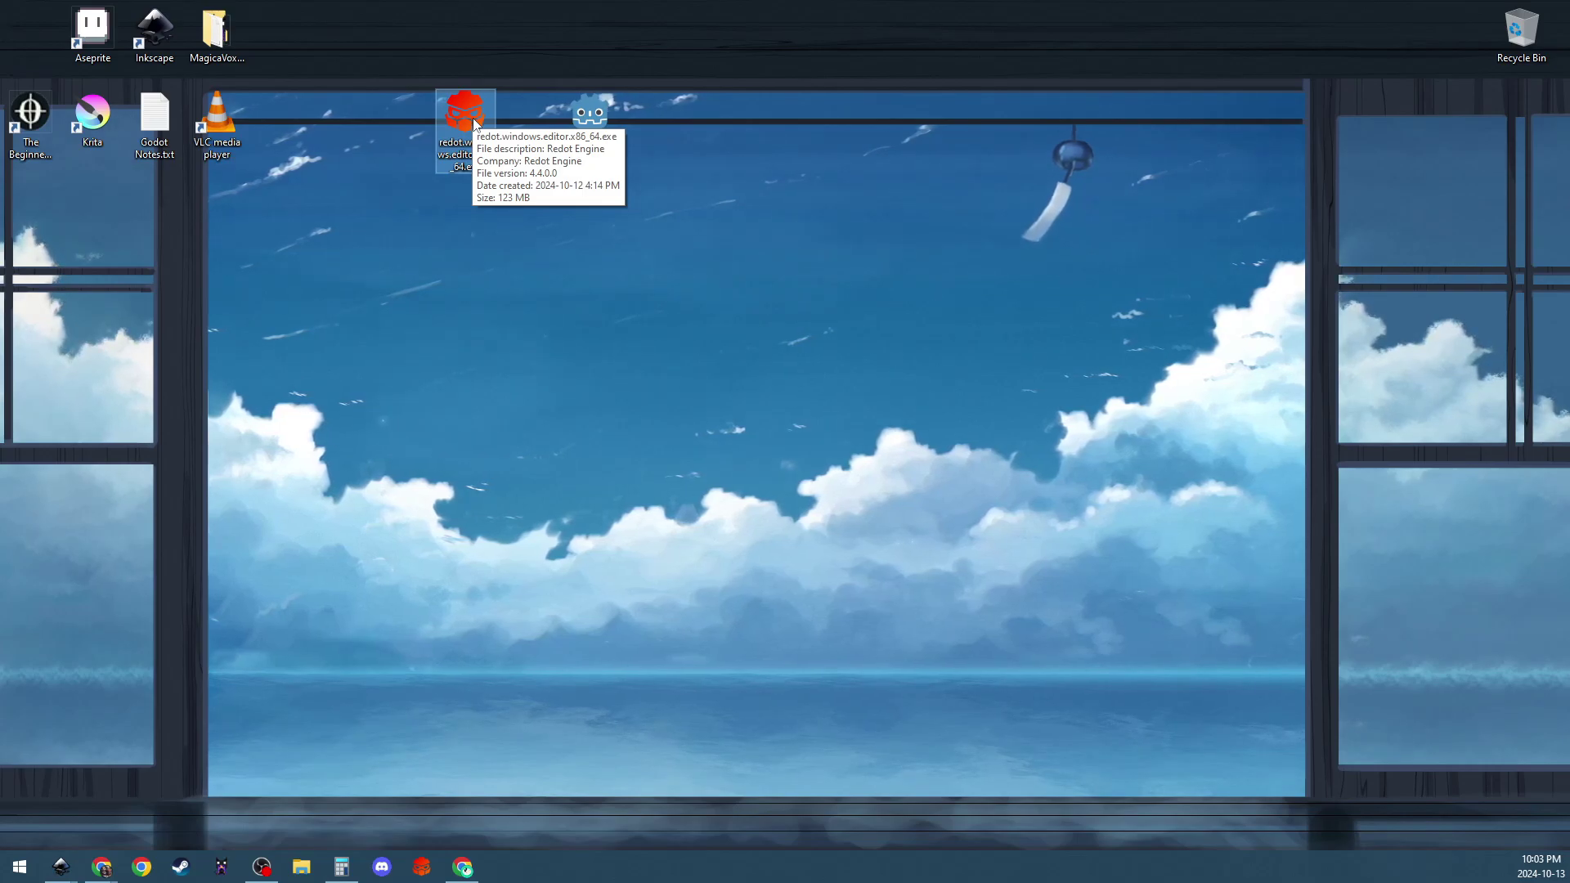
Place the Godot icon right beside redot and launch the redot executable.
drag(615, 151, 553, 151)
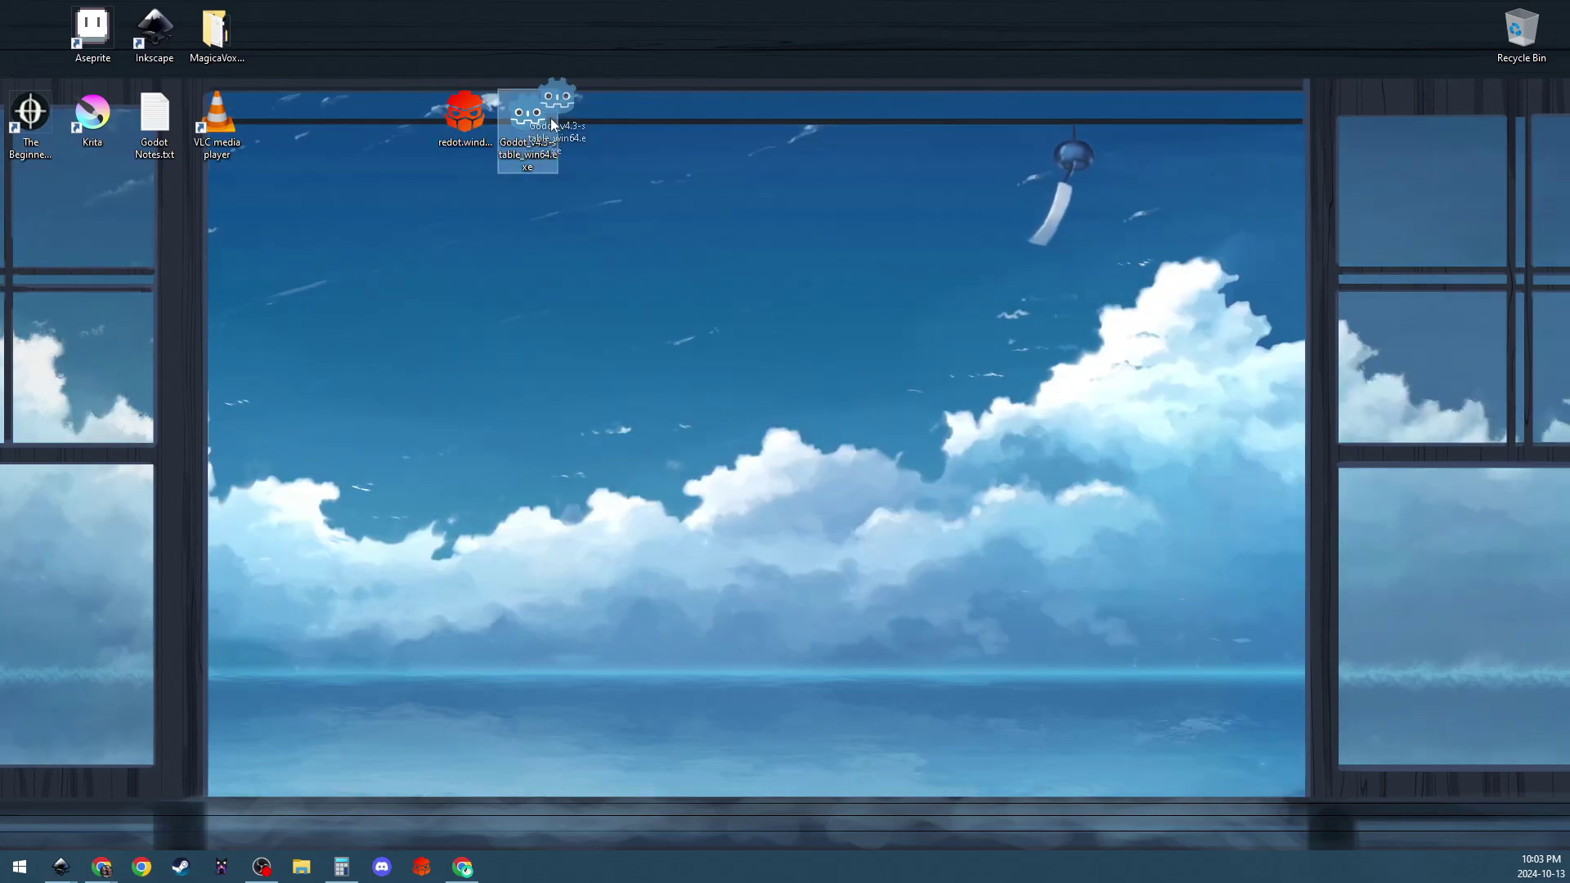
click(463, 121)
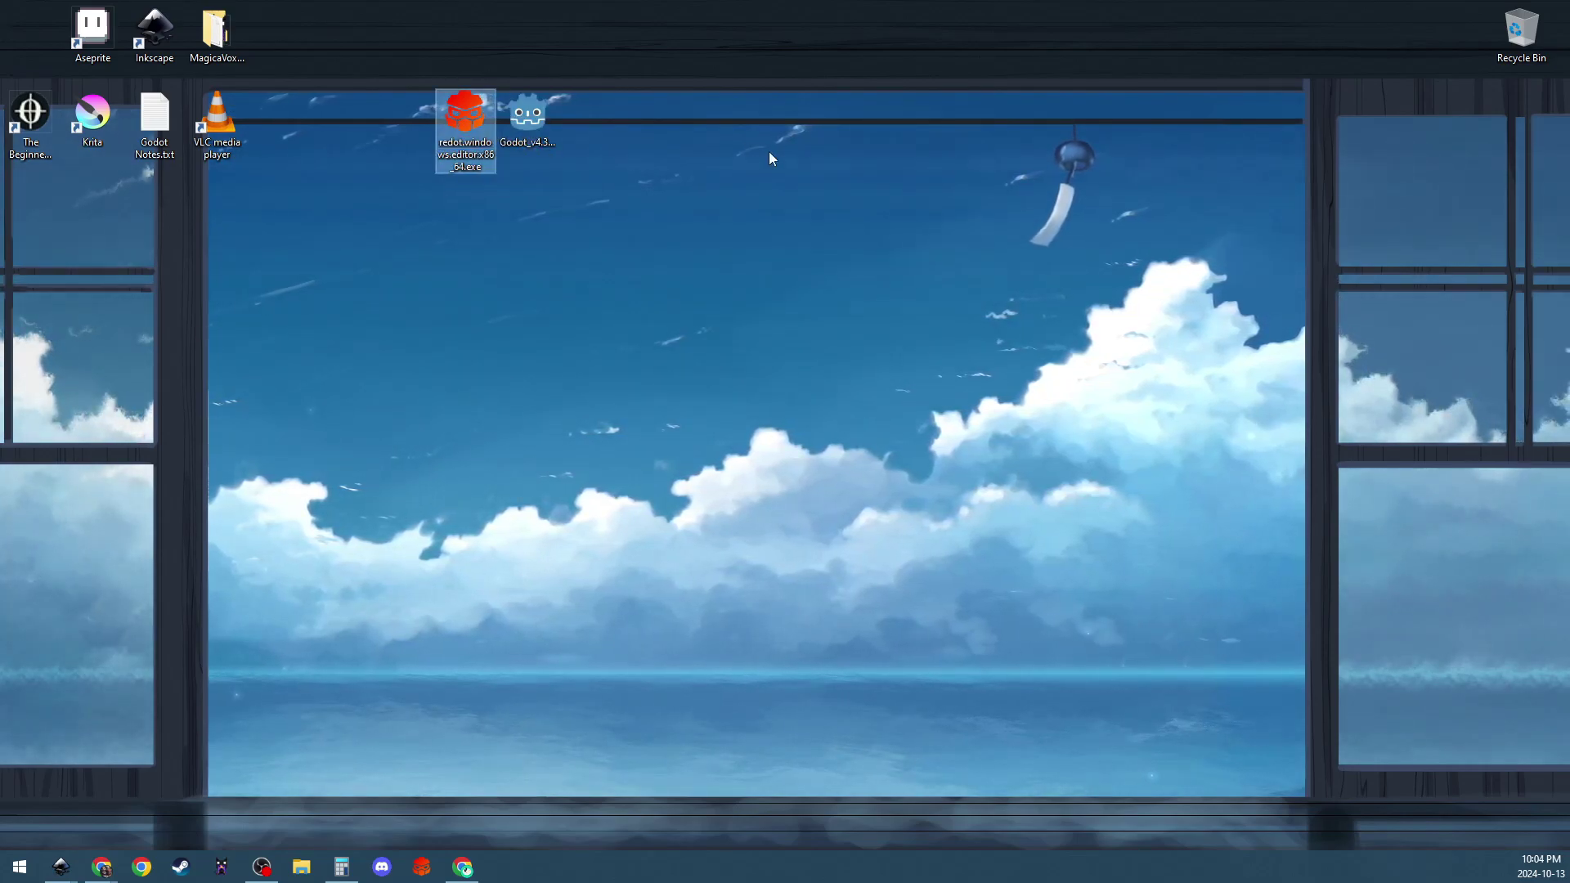
key(Return)
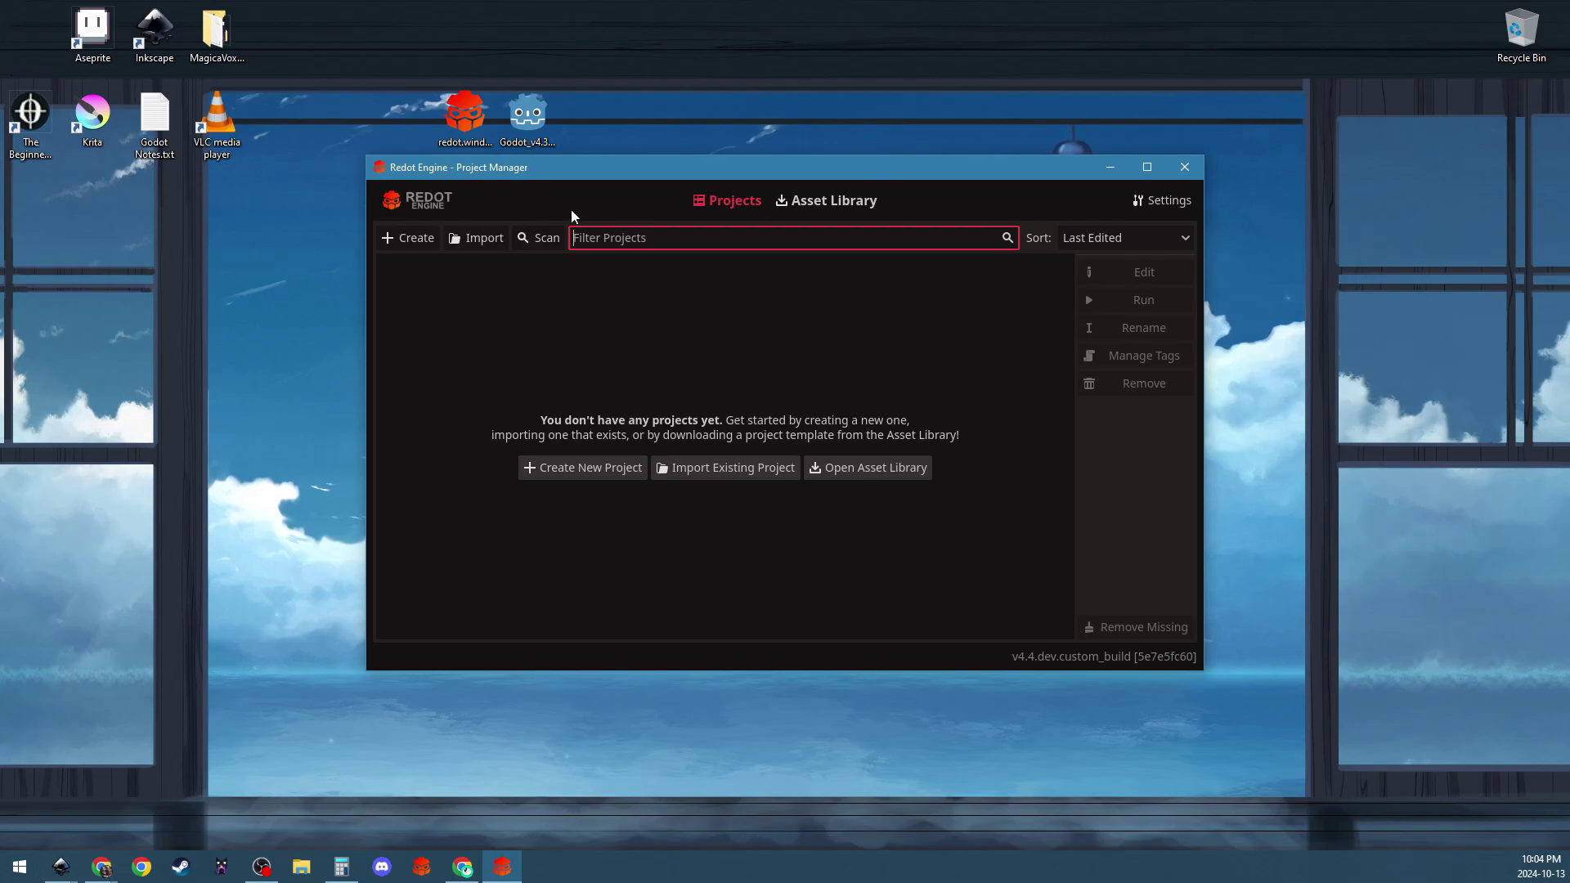
Launch Godot_v4.3 and tile its Project Manager on the left, Redot's on the right half.
click(527, 115)
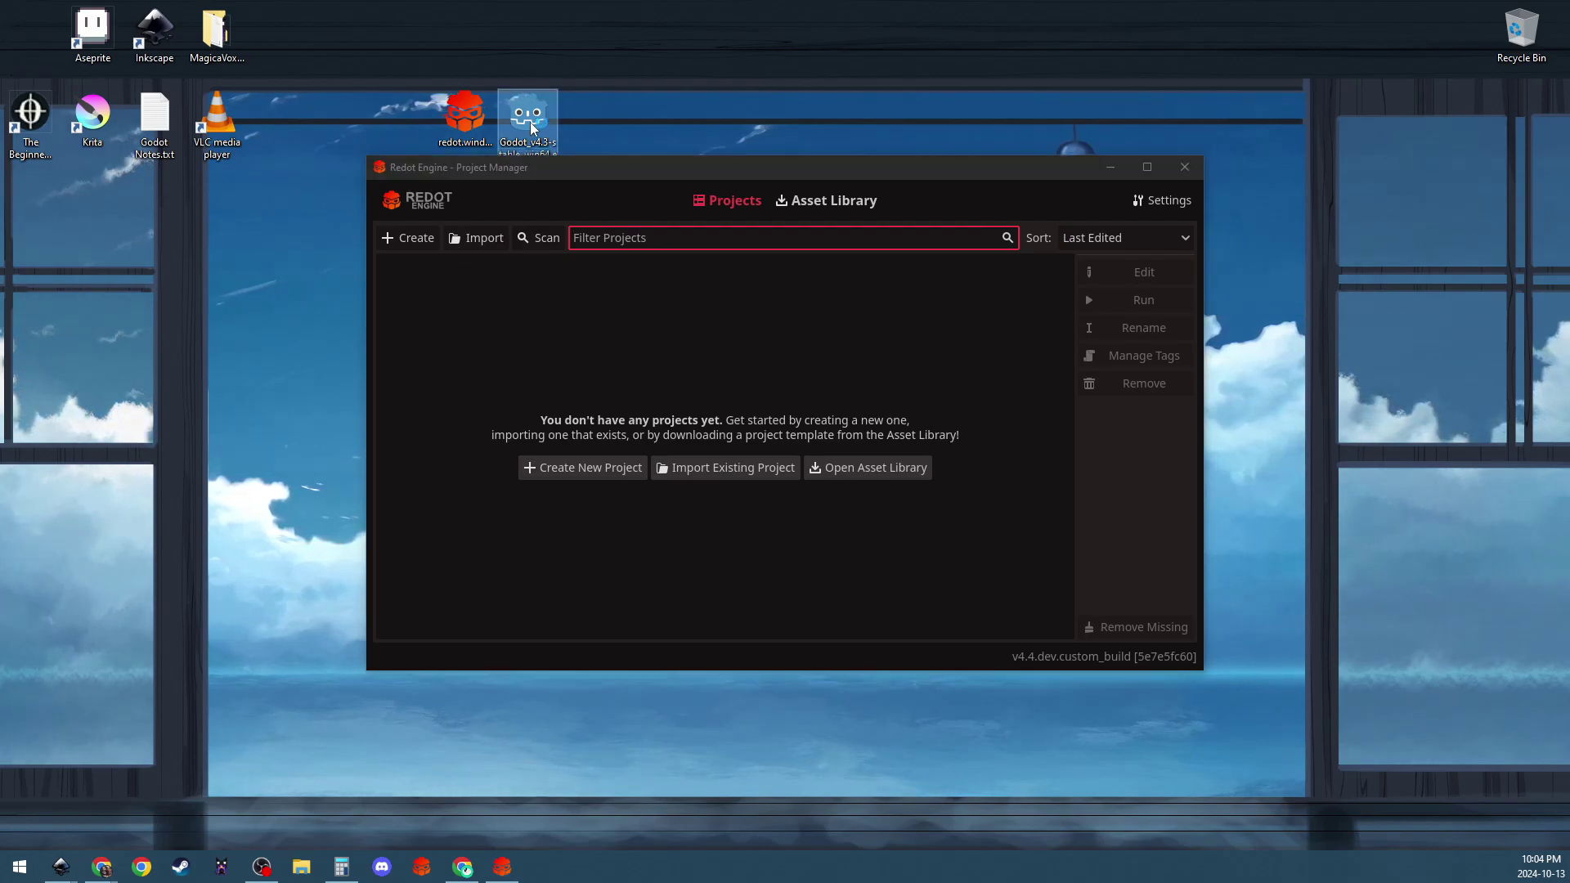
key(Return)
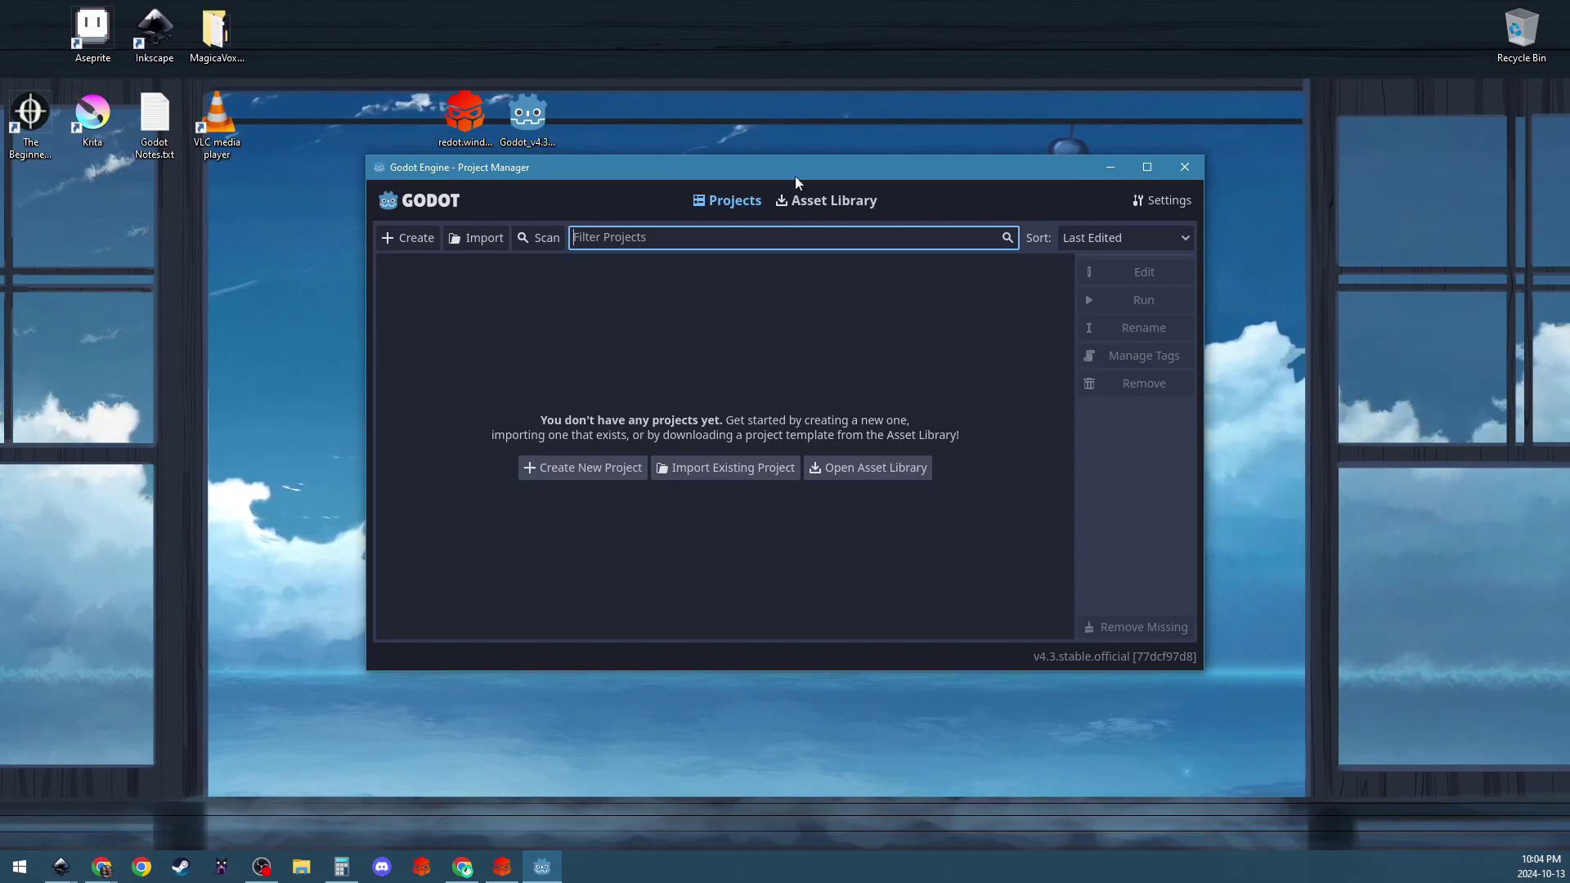
drag(788, 173, 1087, 174)
click(381, 176)
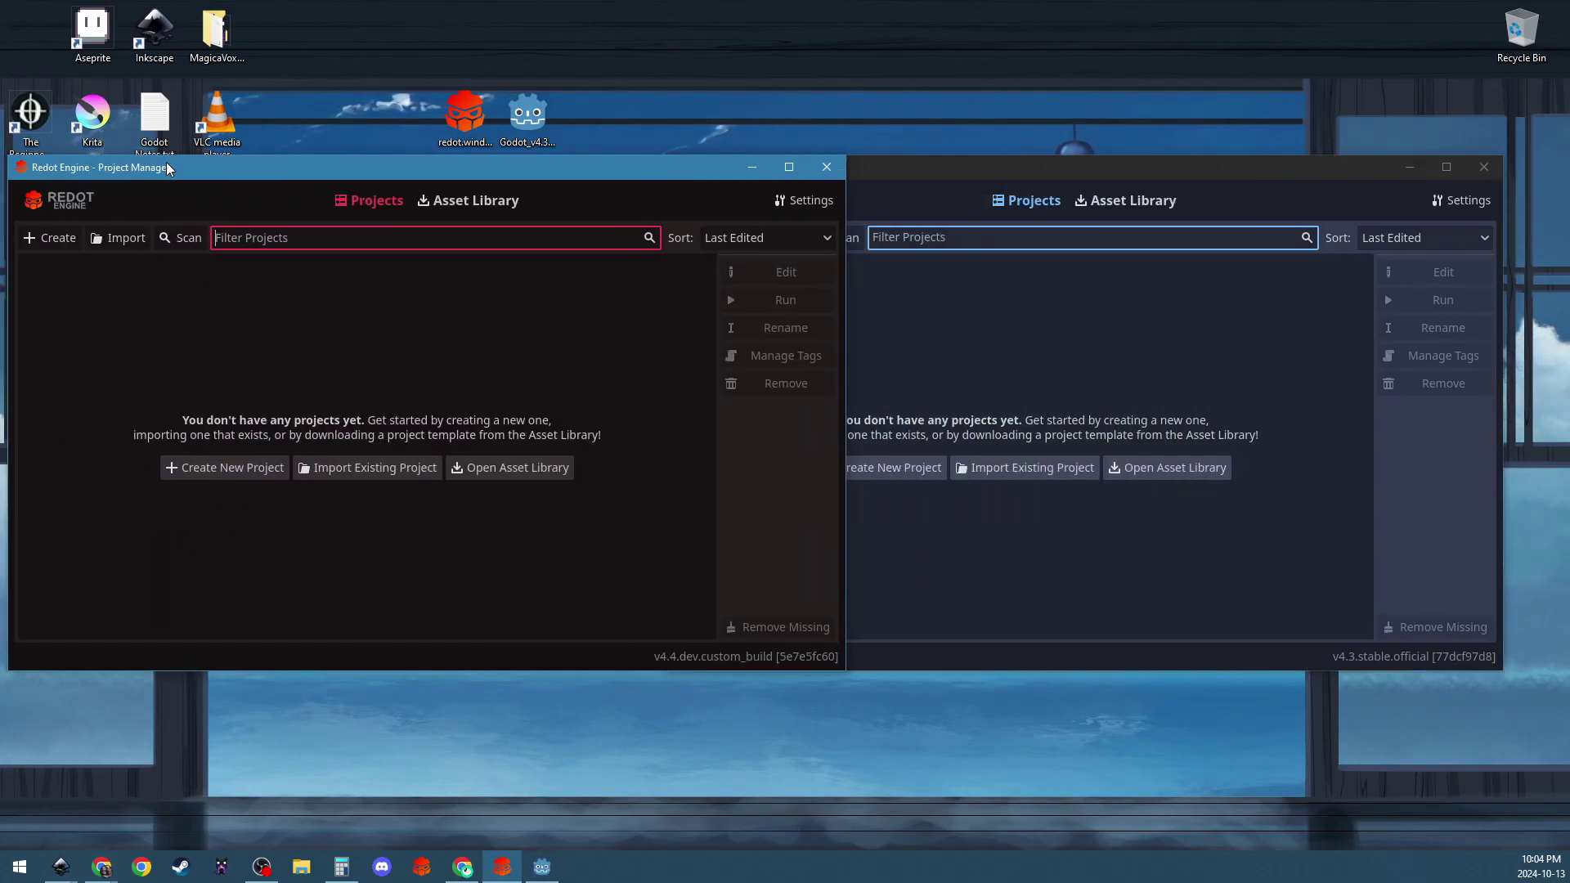
drag(381, 175, 1566, 176)
click(636, 153)
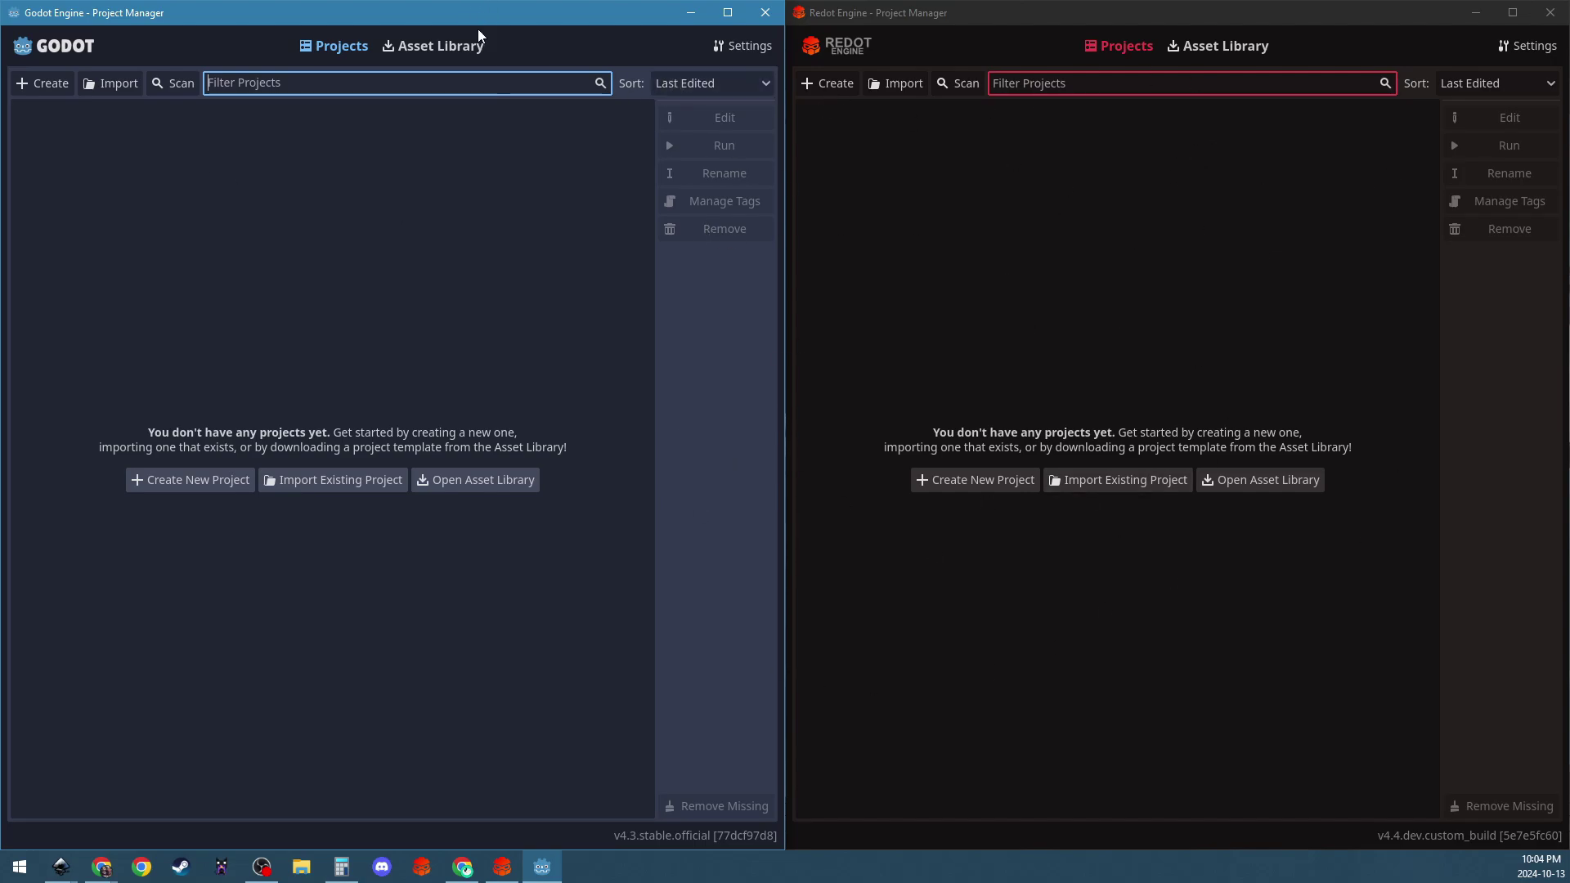
click(402, 48)
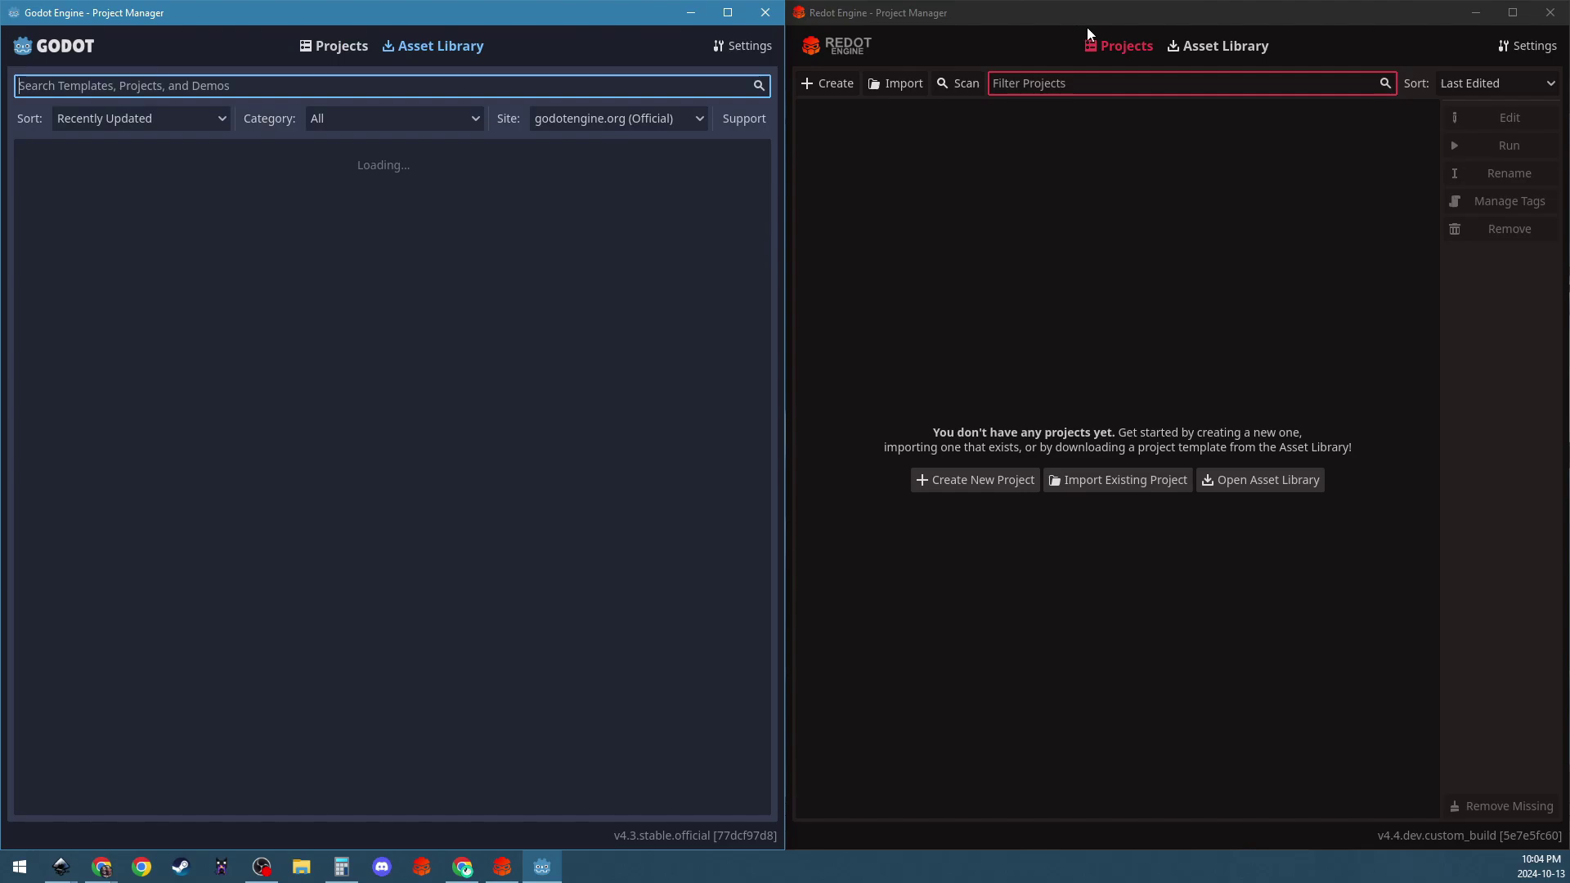
click(1183, 47)
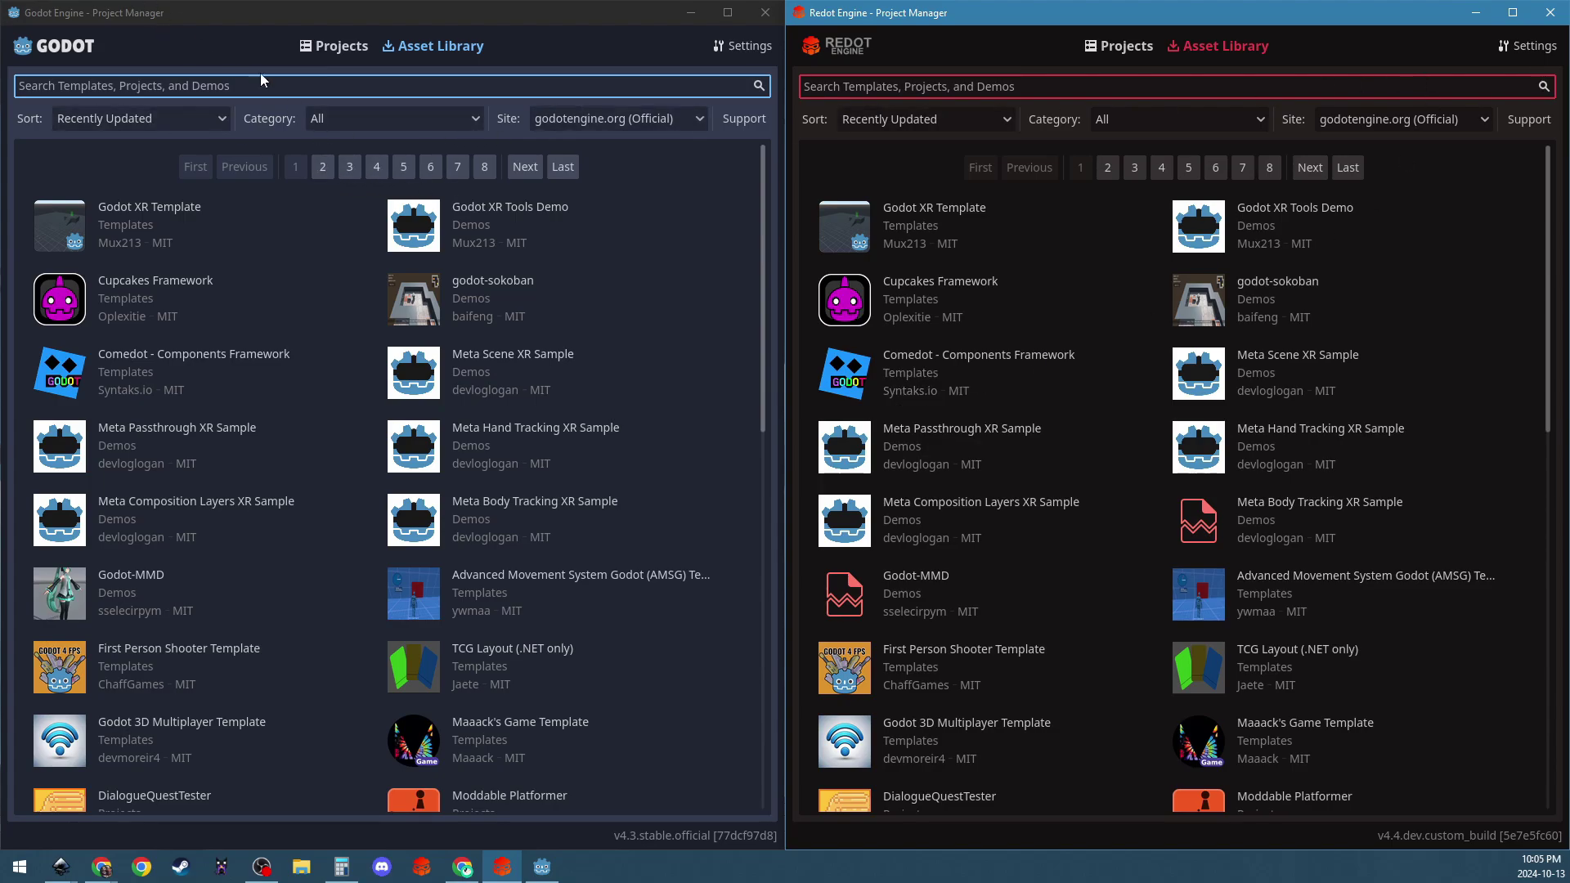
click(331, 47)
click(1121, 46)
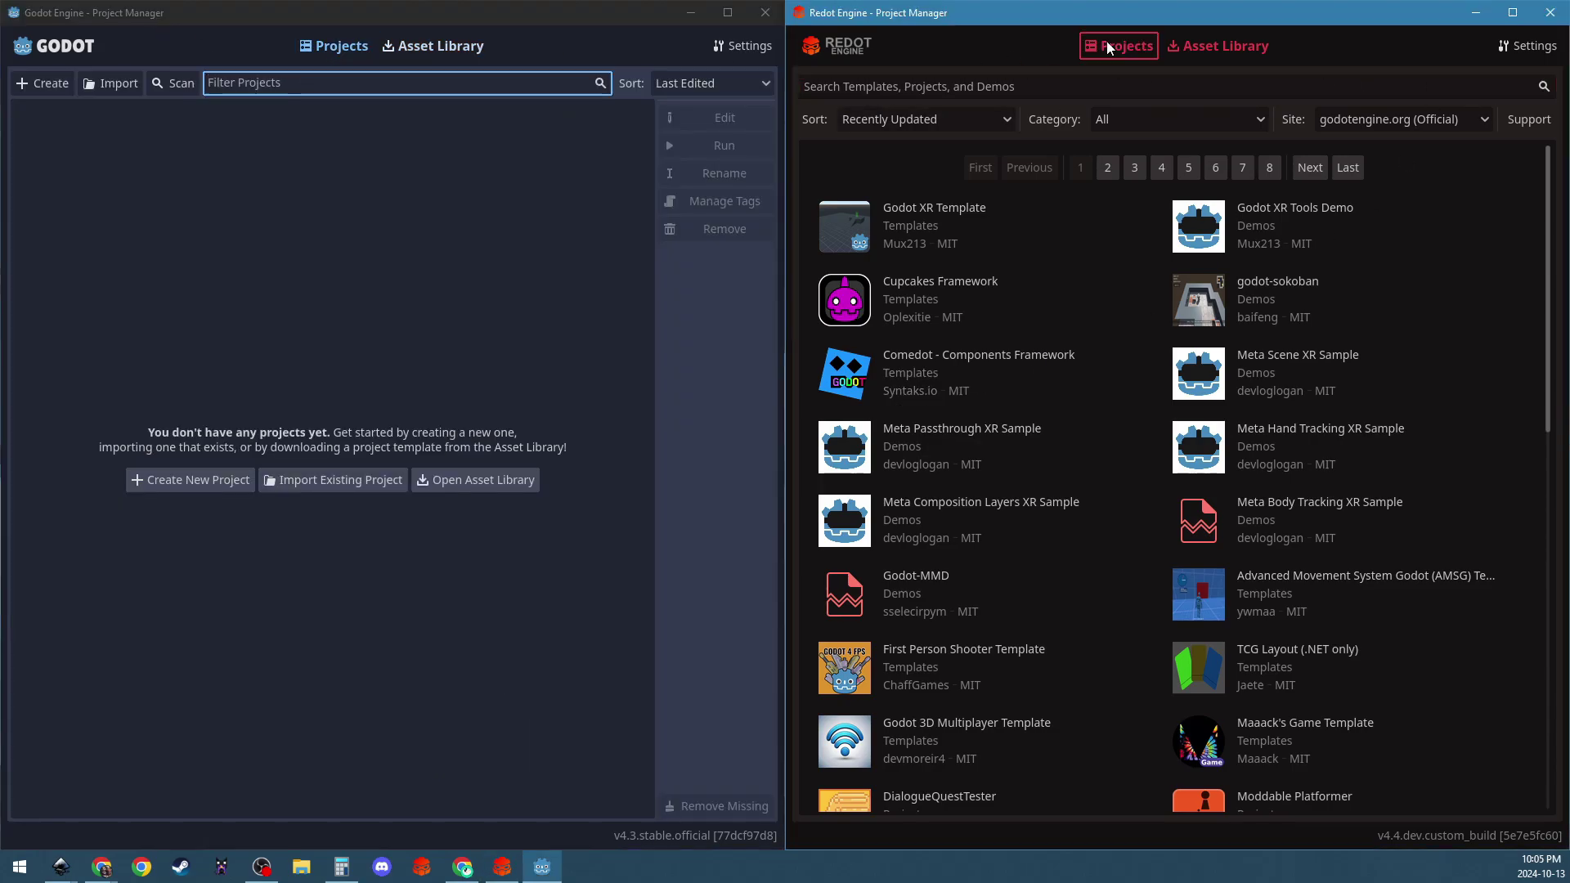
Start a new Redot project named GodotCompare in a newly created 'Godot comparison' folder.
click(965, 485)
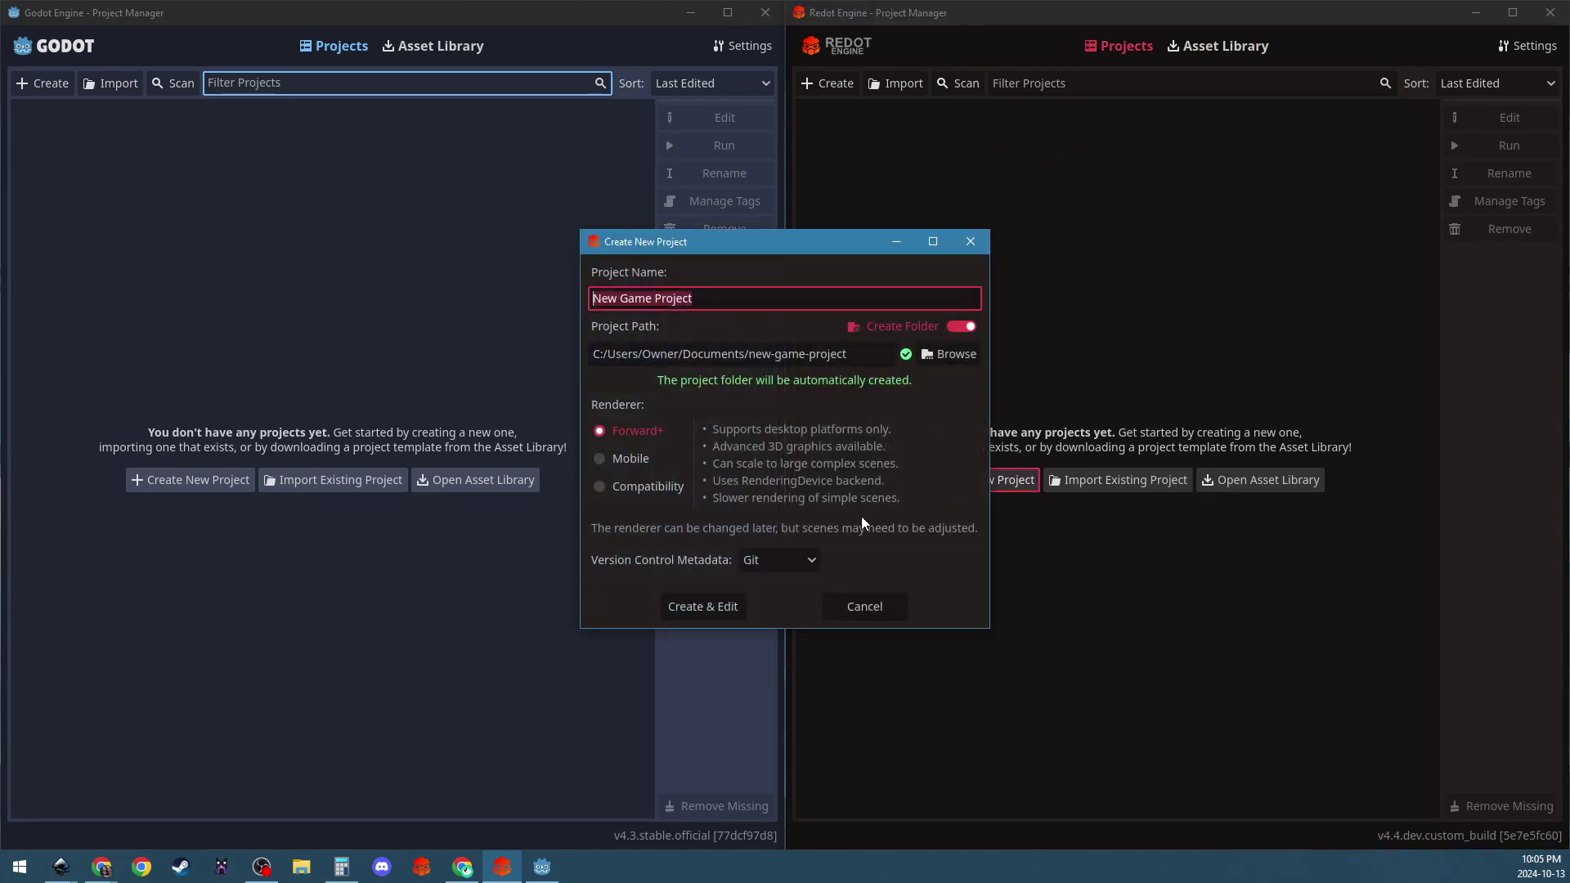
click(938, 363)
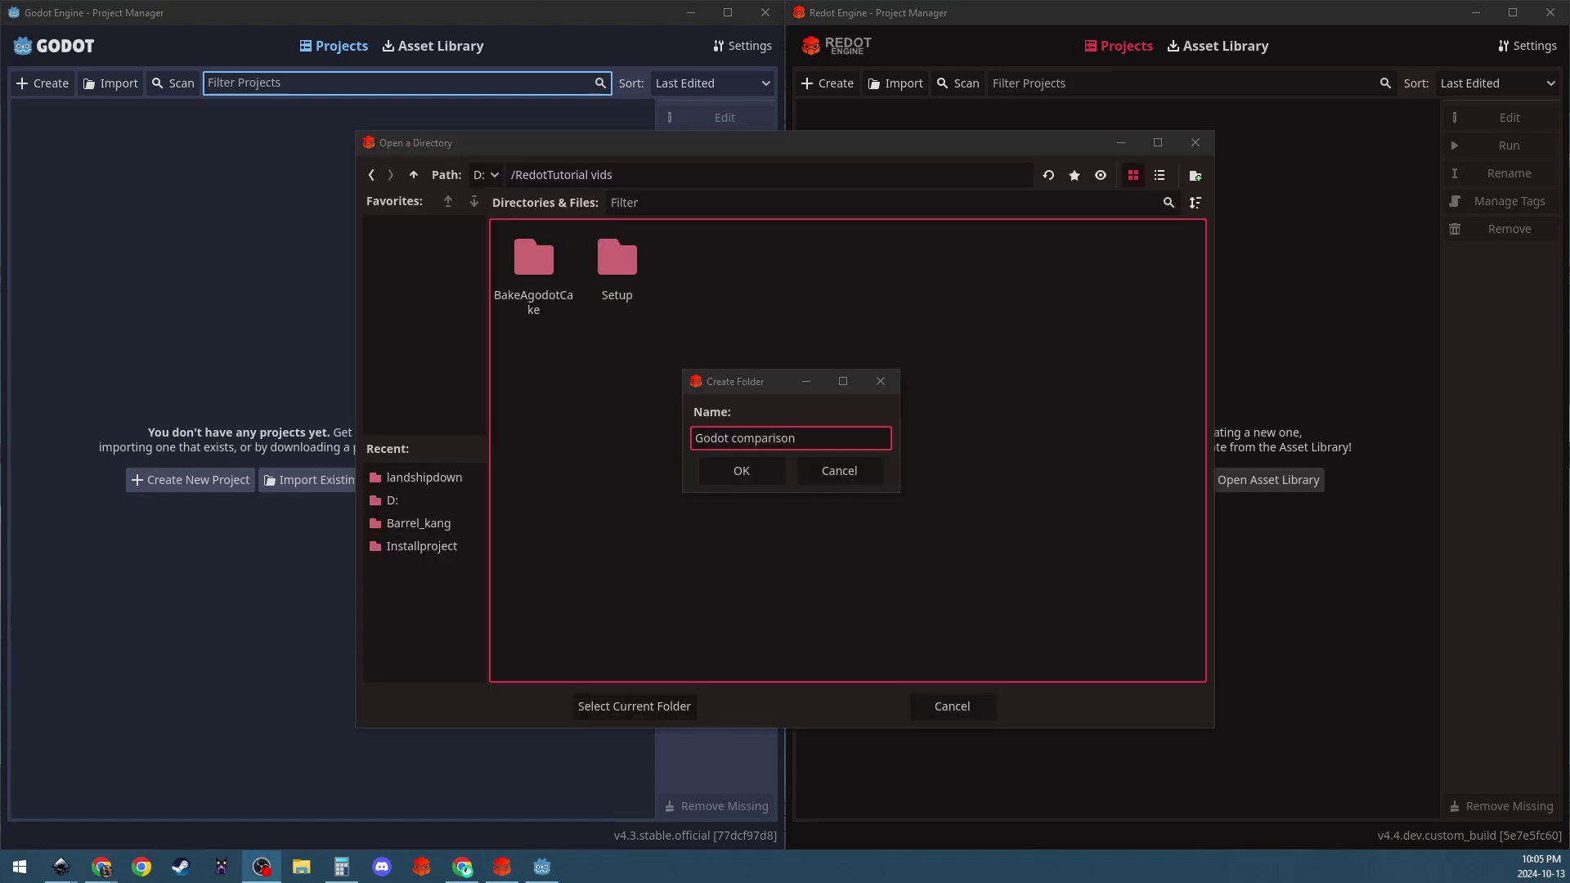
click(919, 385)
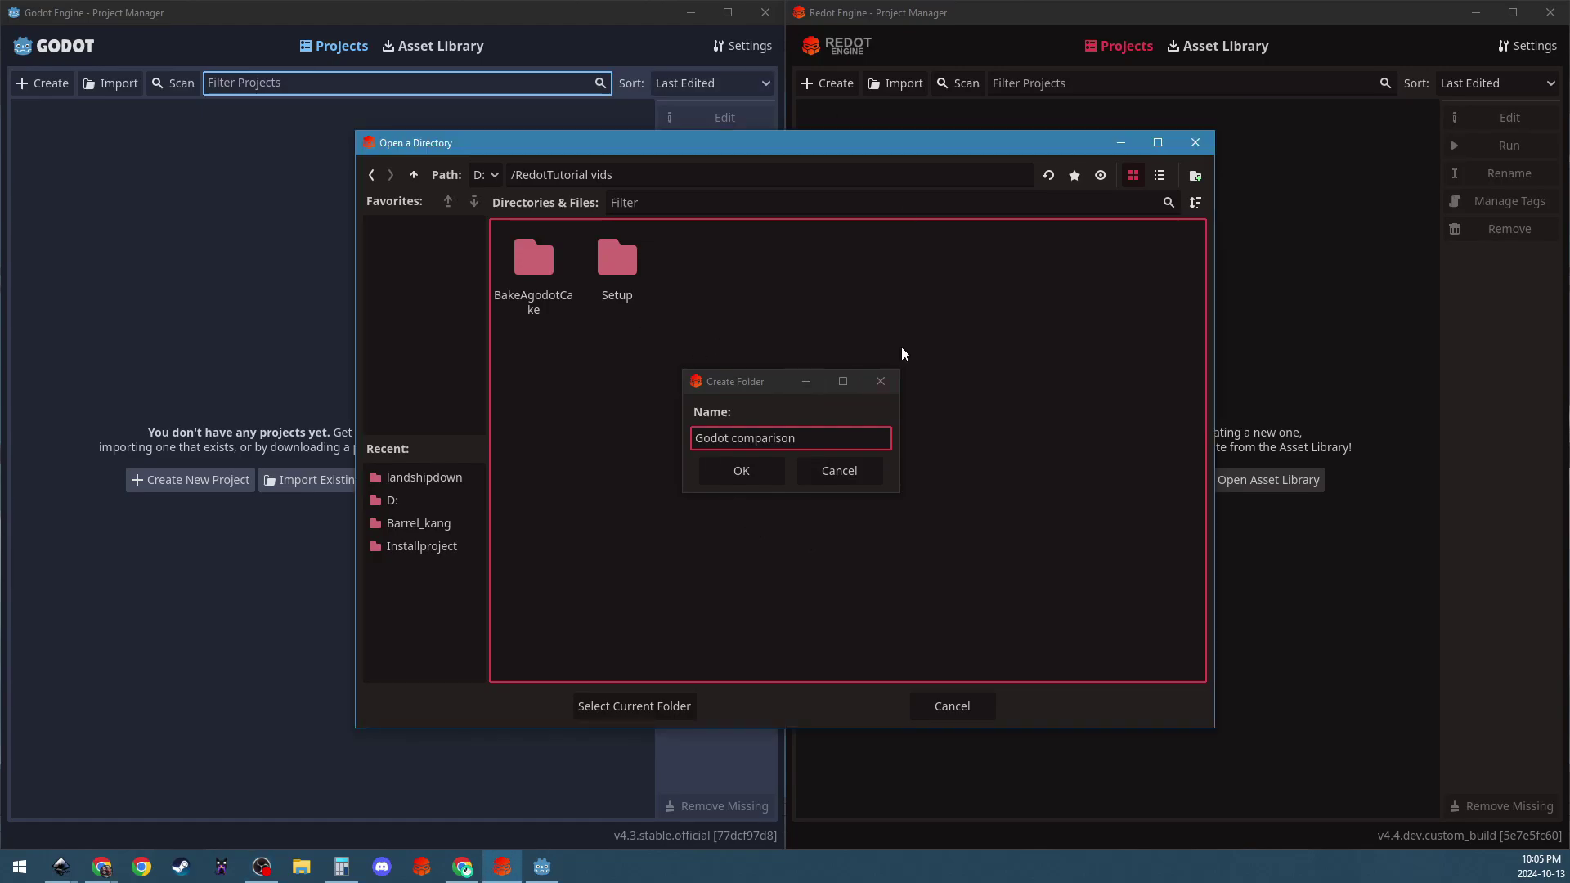
click(742, 473)
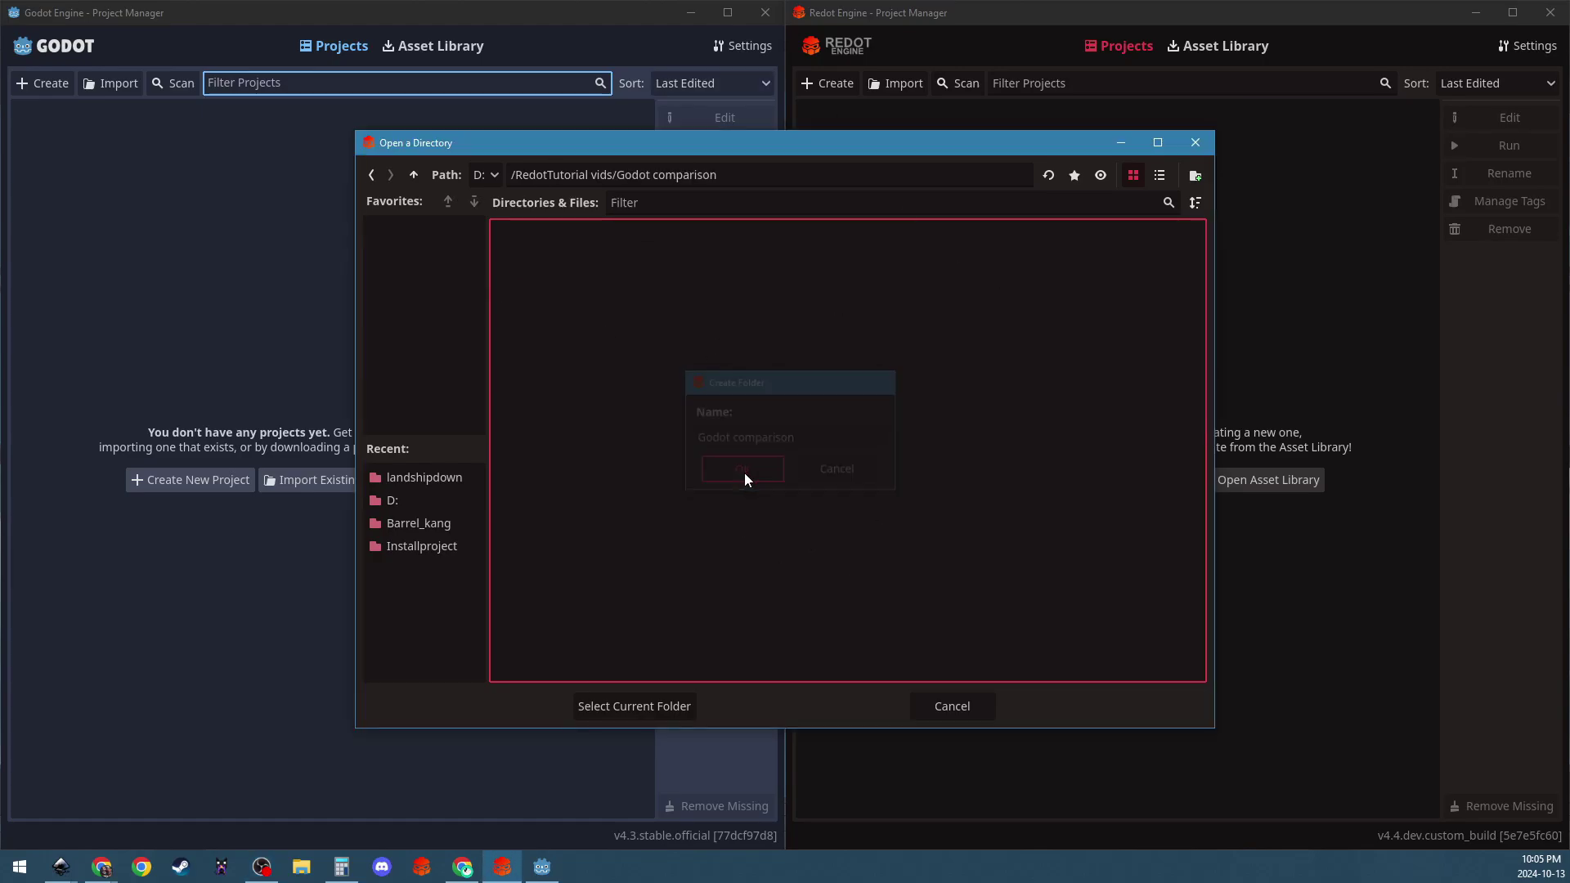
click(634, 708)
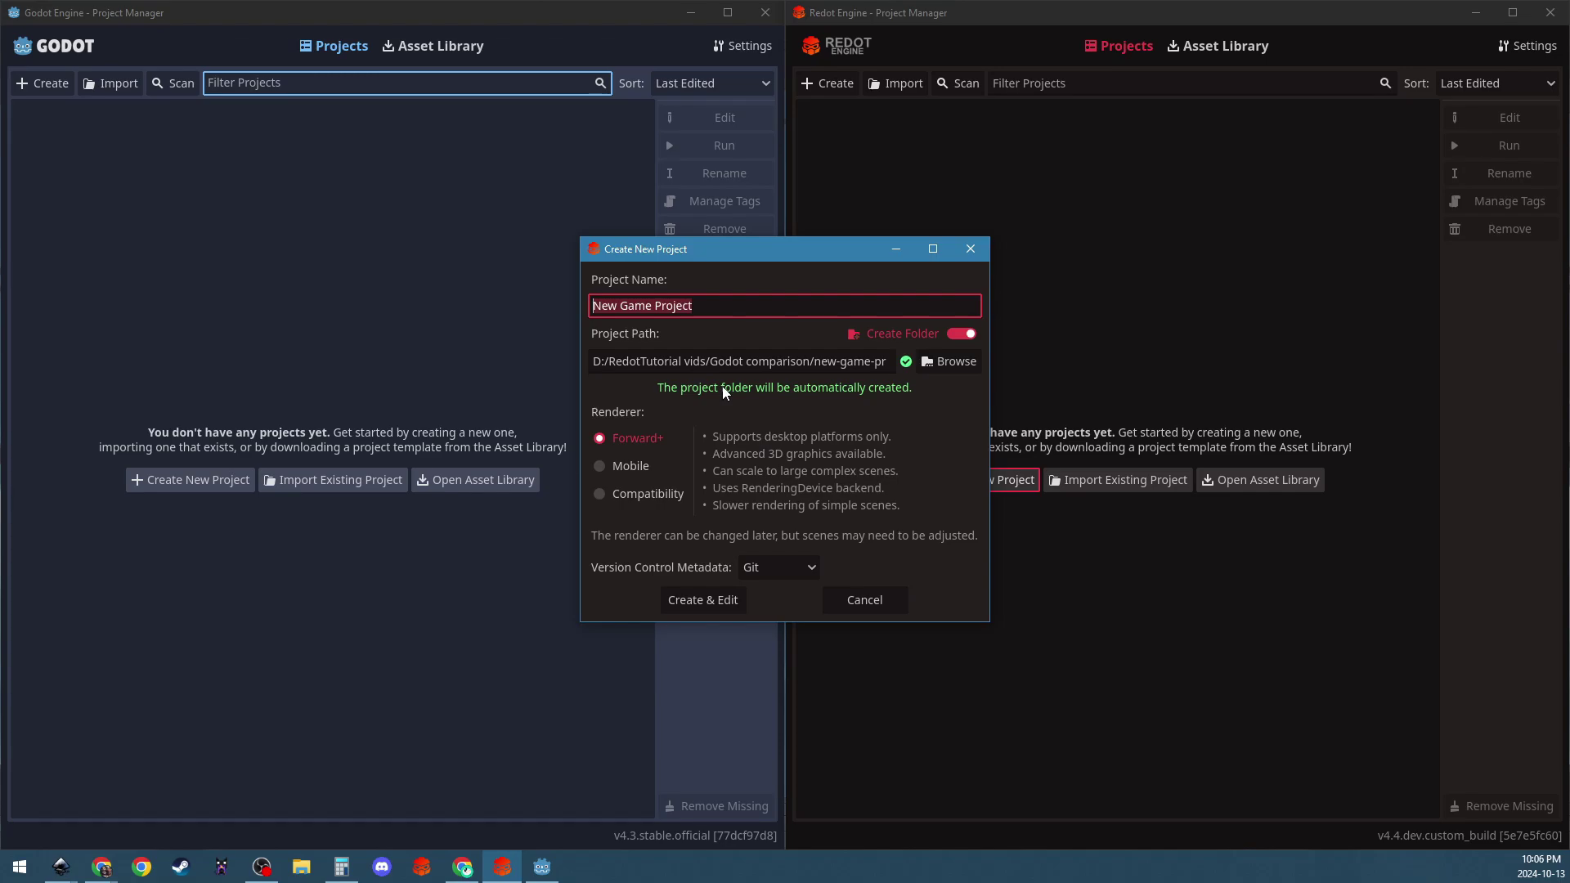
text(GodotCompare)
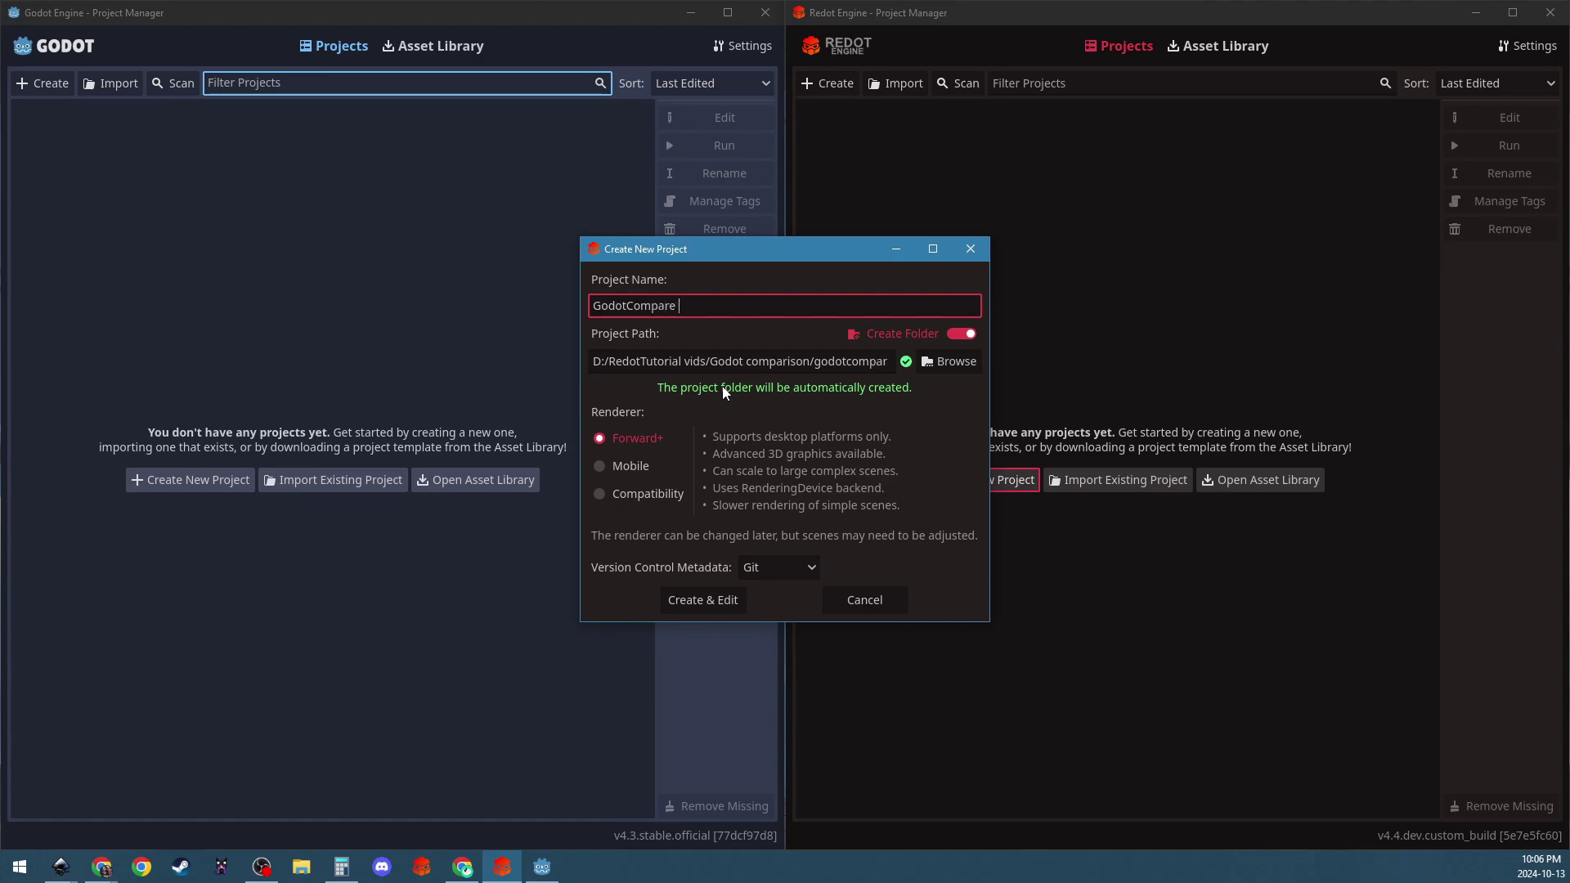
Try the Mobile and Compatibility renderers, settle on Forward+, then begin a new Godot project.
click(622, 468)
click(628, 493)
click(631, 446)
click(626, 473)
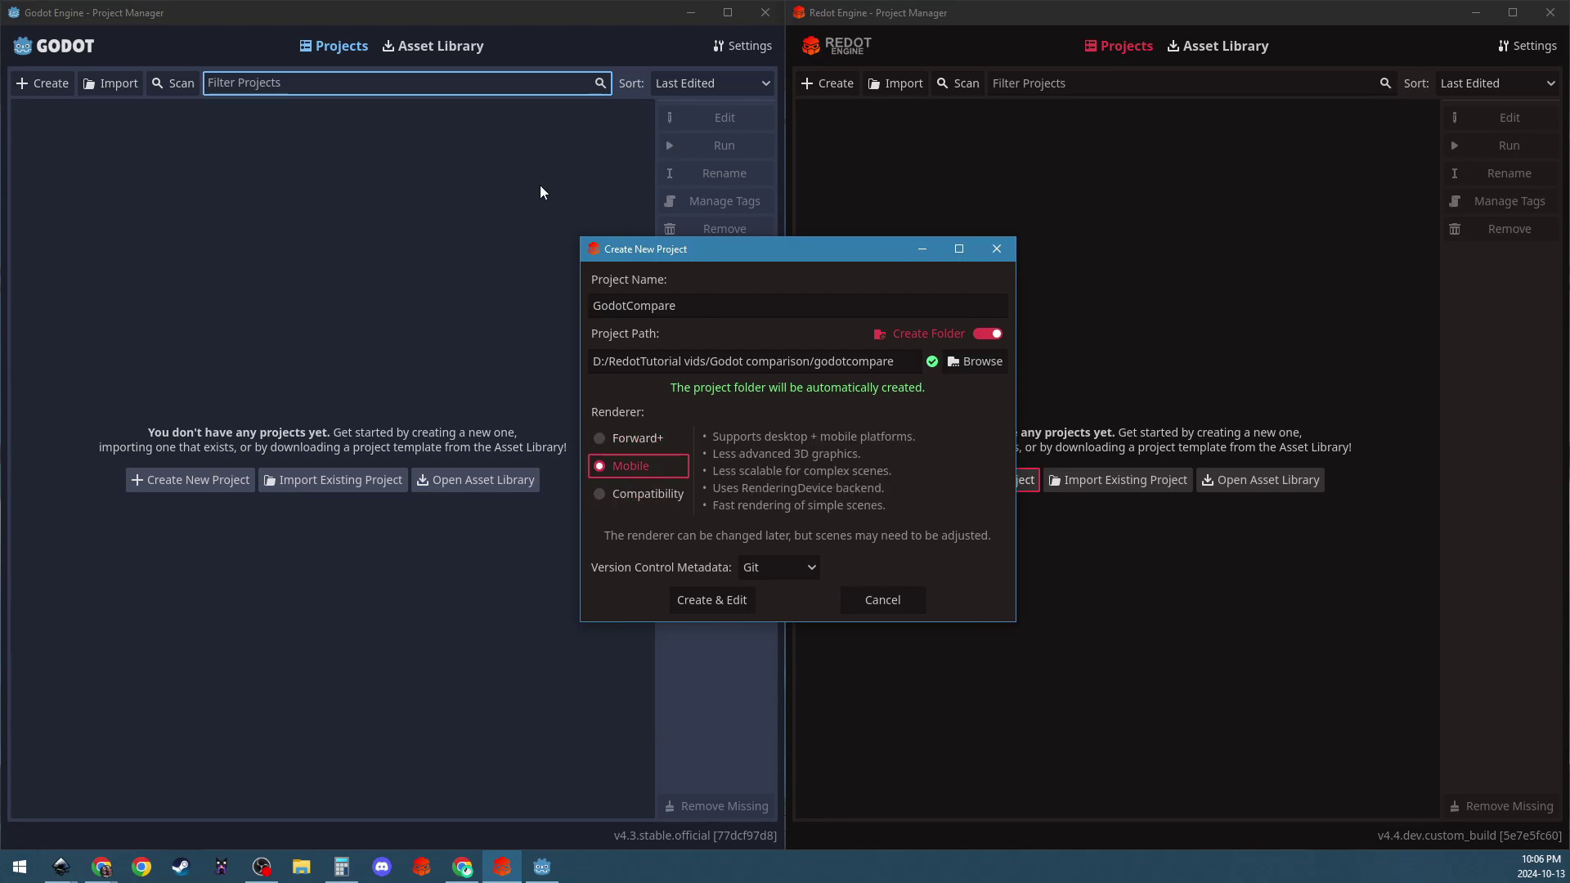
click(637, 437)
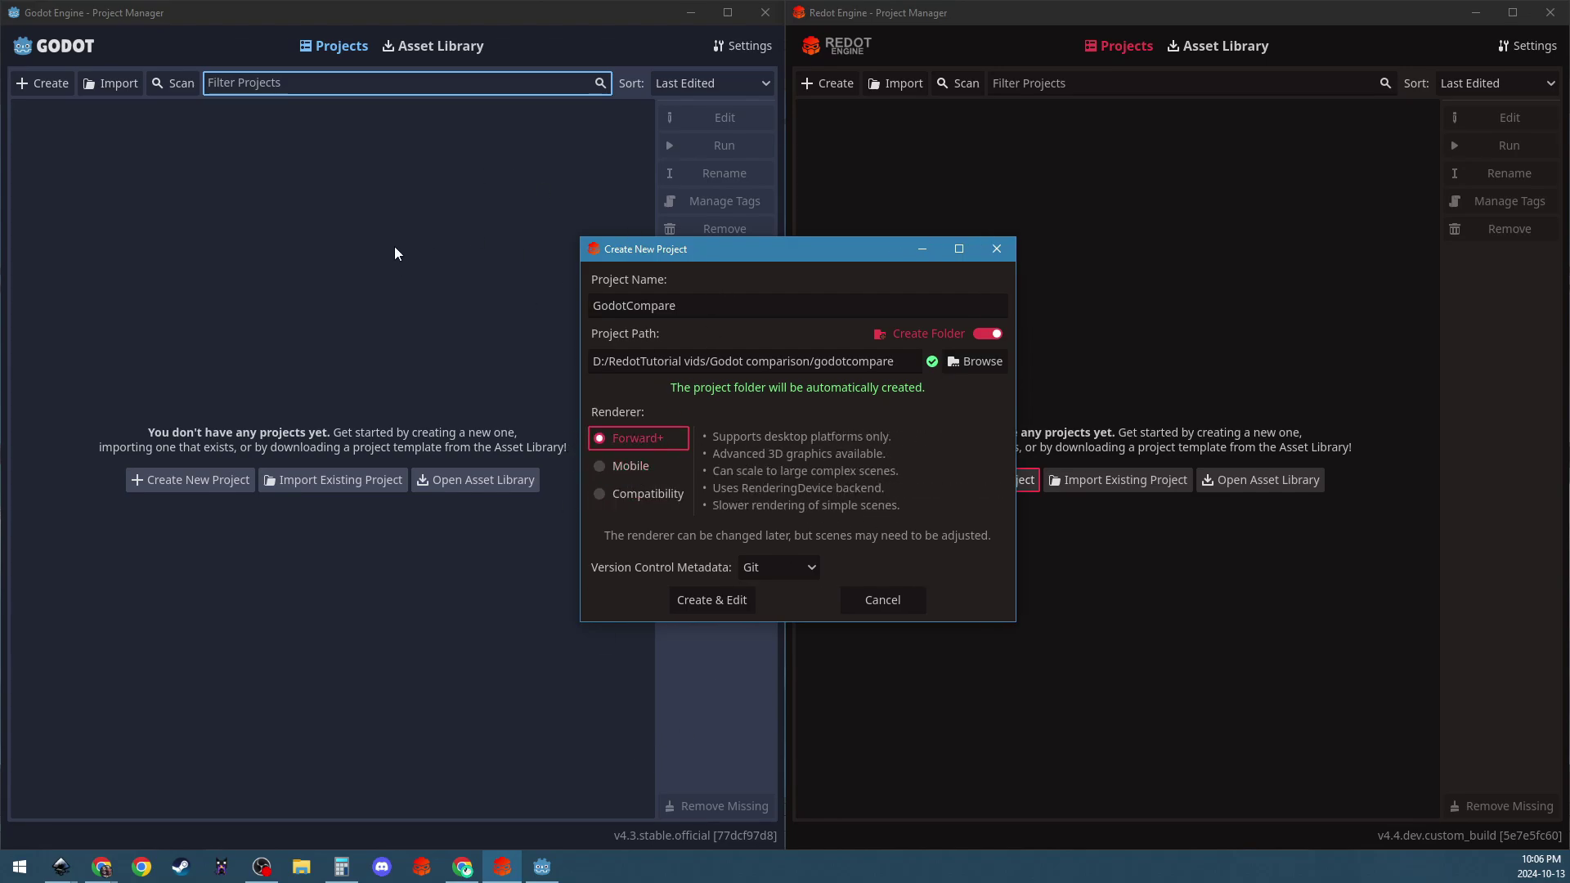
click(396, 253)
click(36, 90)
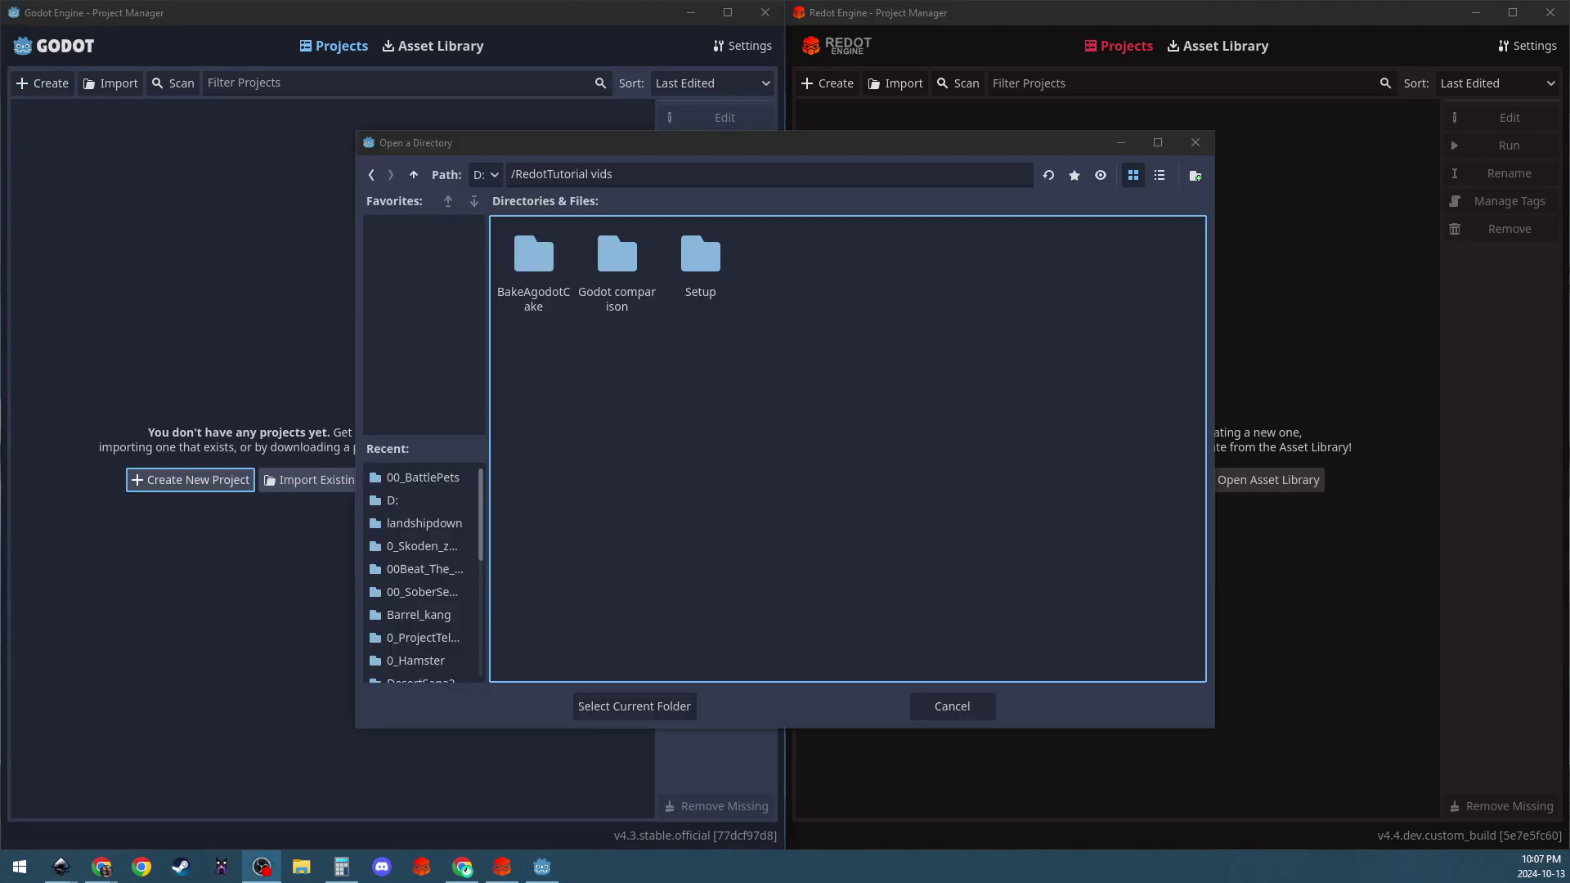
Set the Godot project's location to D:/RedotTutorial vids/Godot comparison.
click(838, 233)
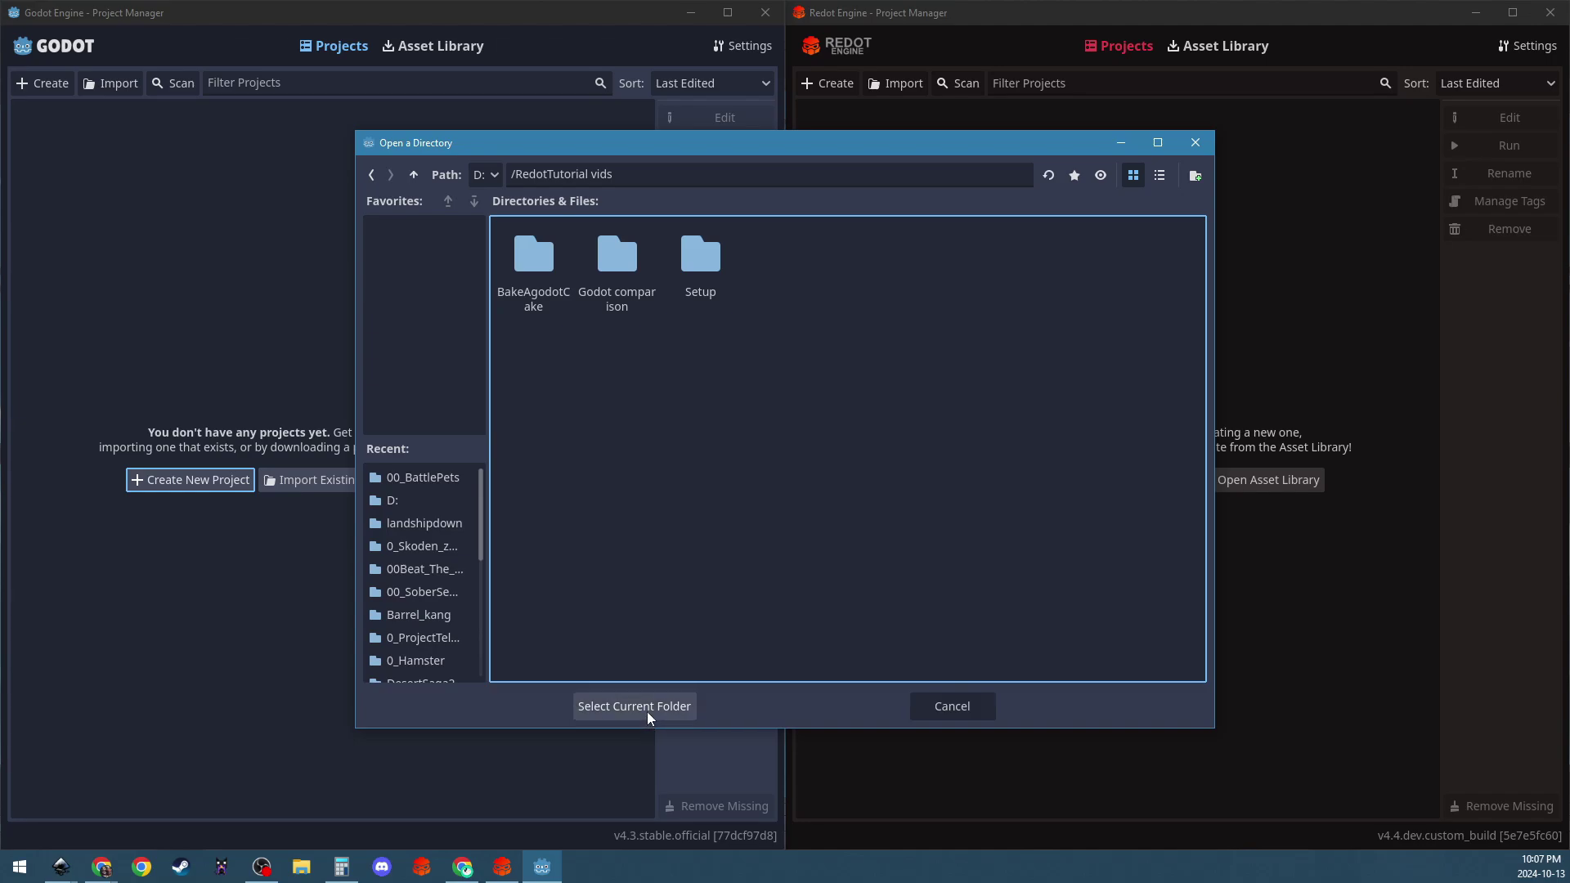
double_click(636, 253)
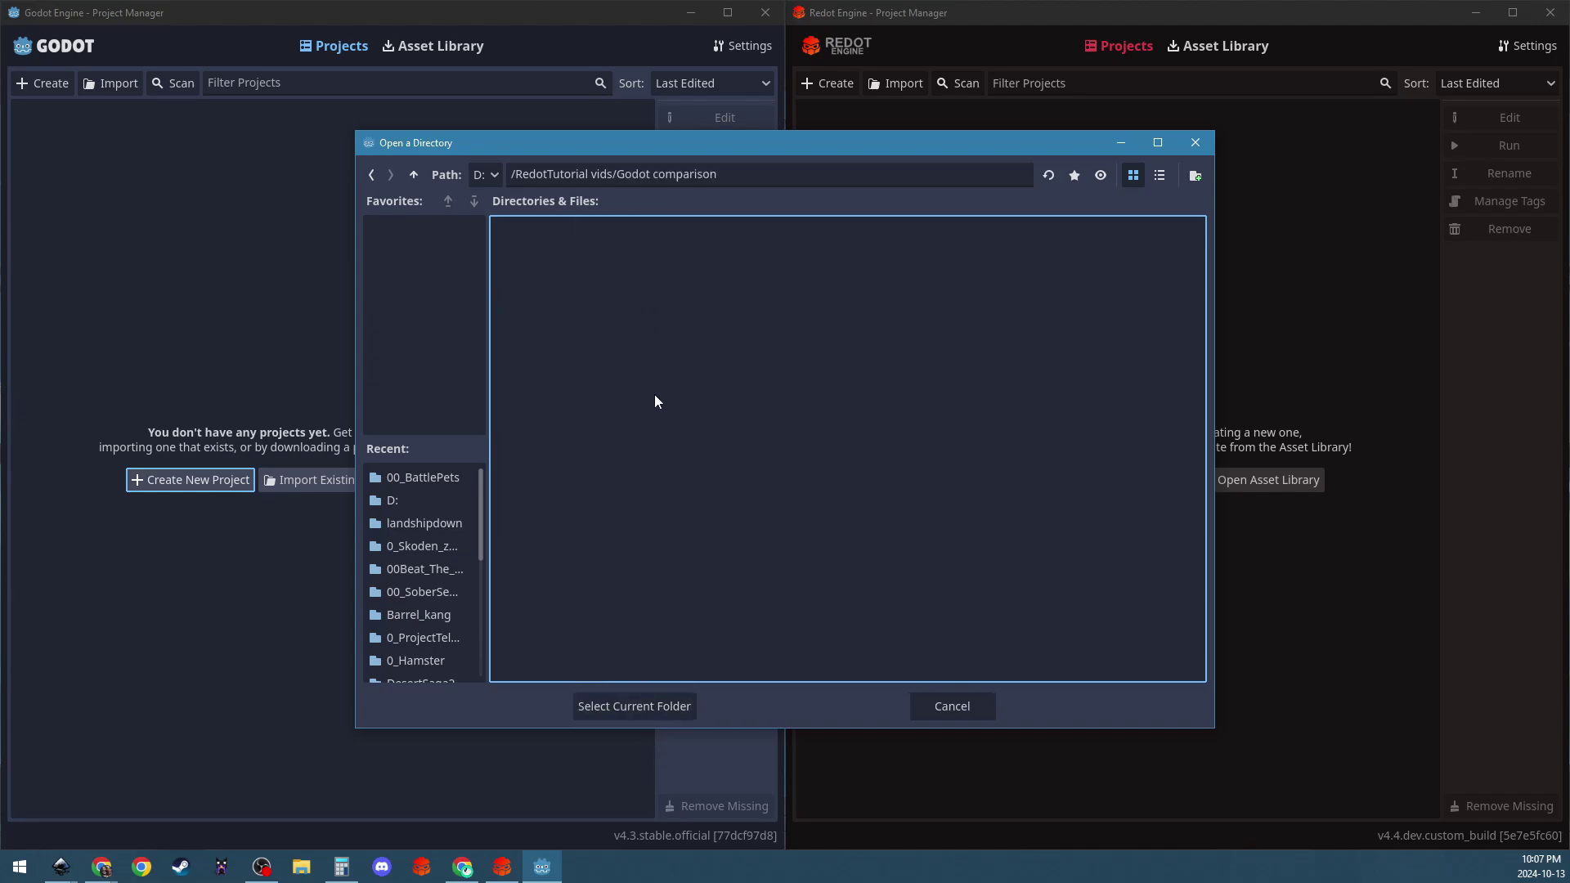
click(669, 707)
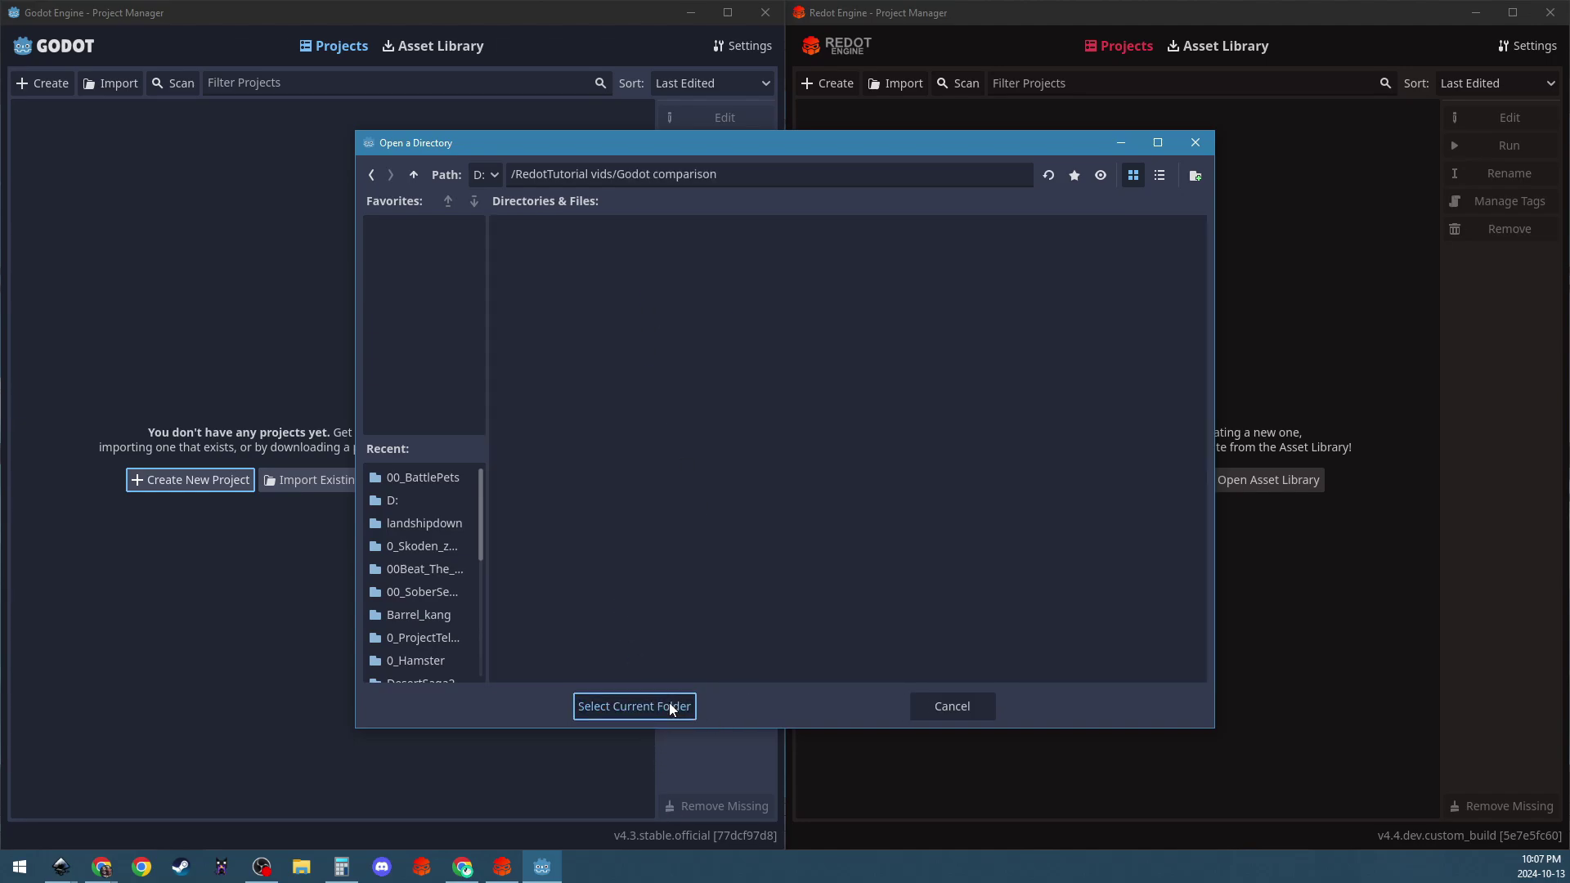
click(671, 707)
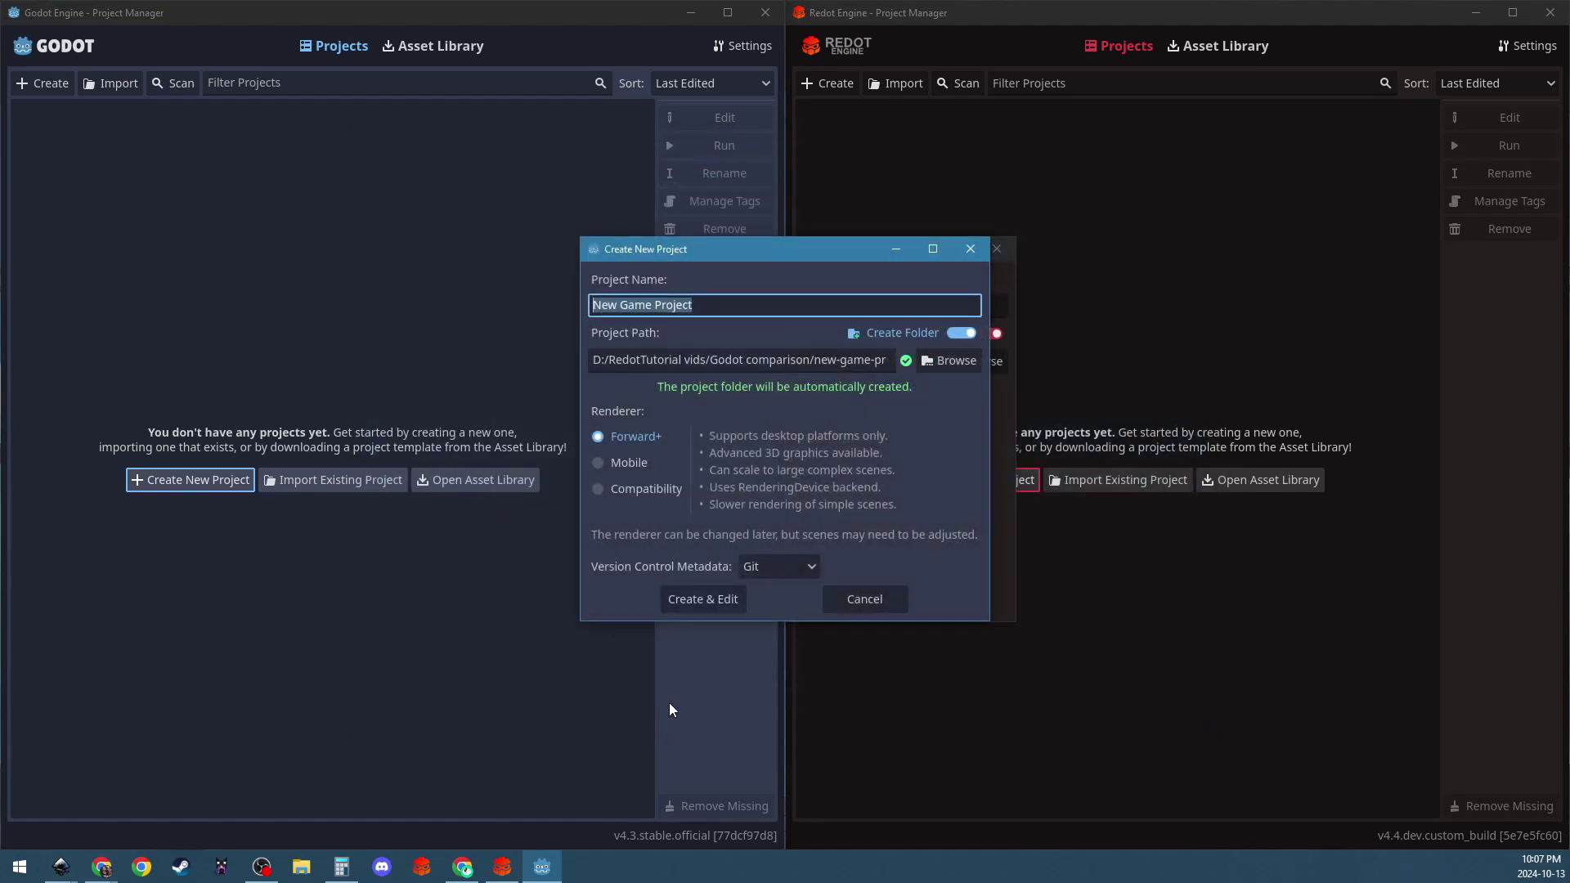
Arrange Godot's and Redot's new-project windows side by side and compare their Git version control settings.
drag(746, 256, 333, 240)
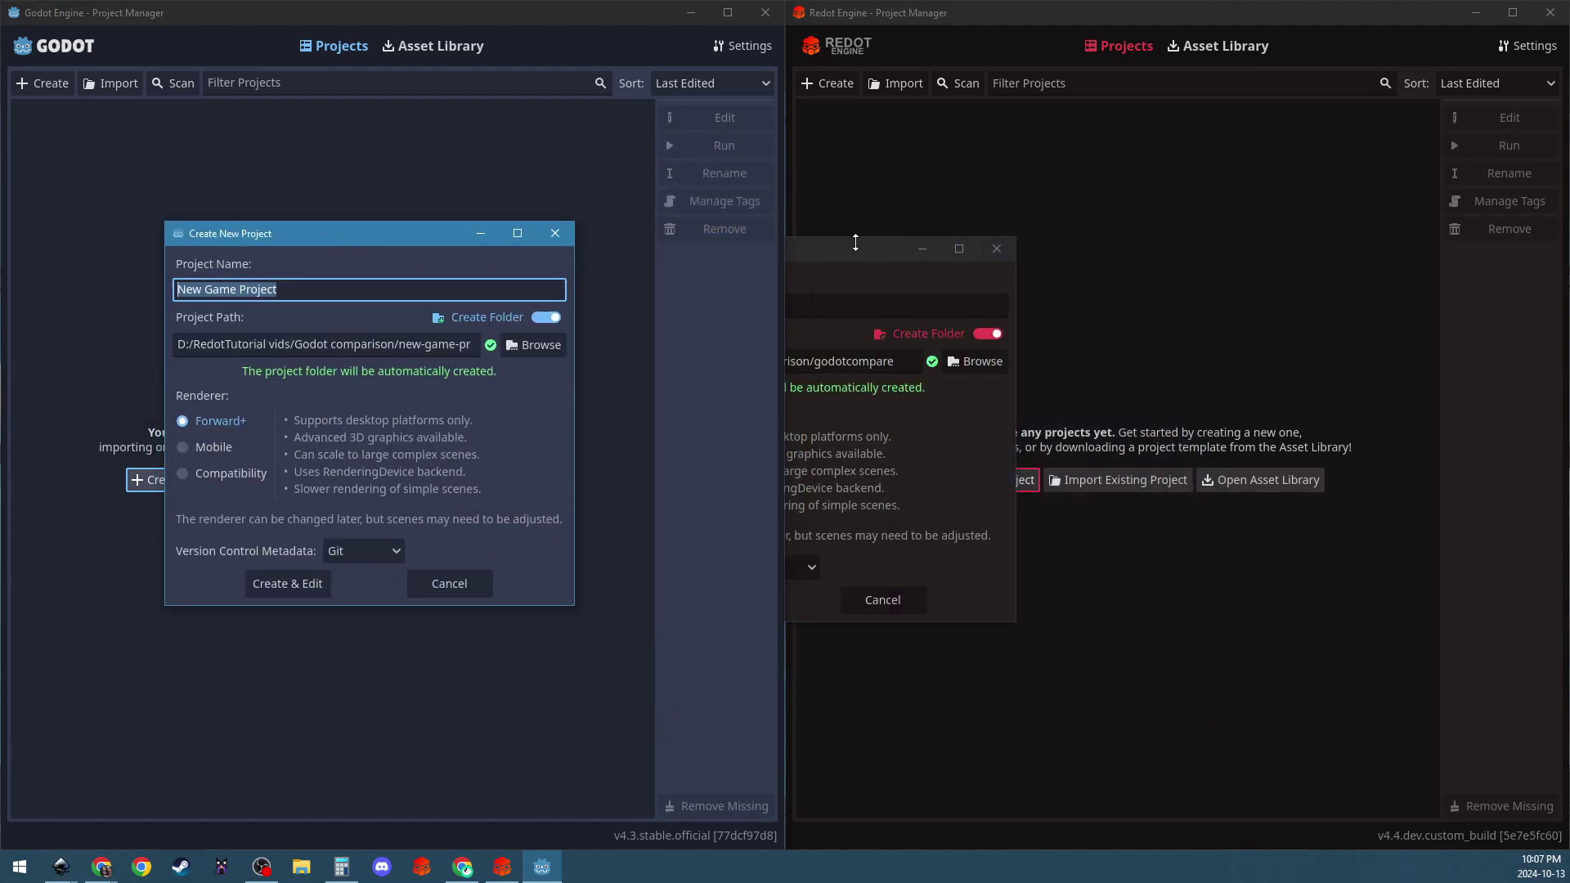
click(838, 242)
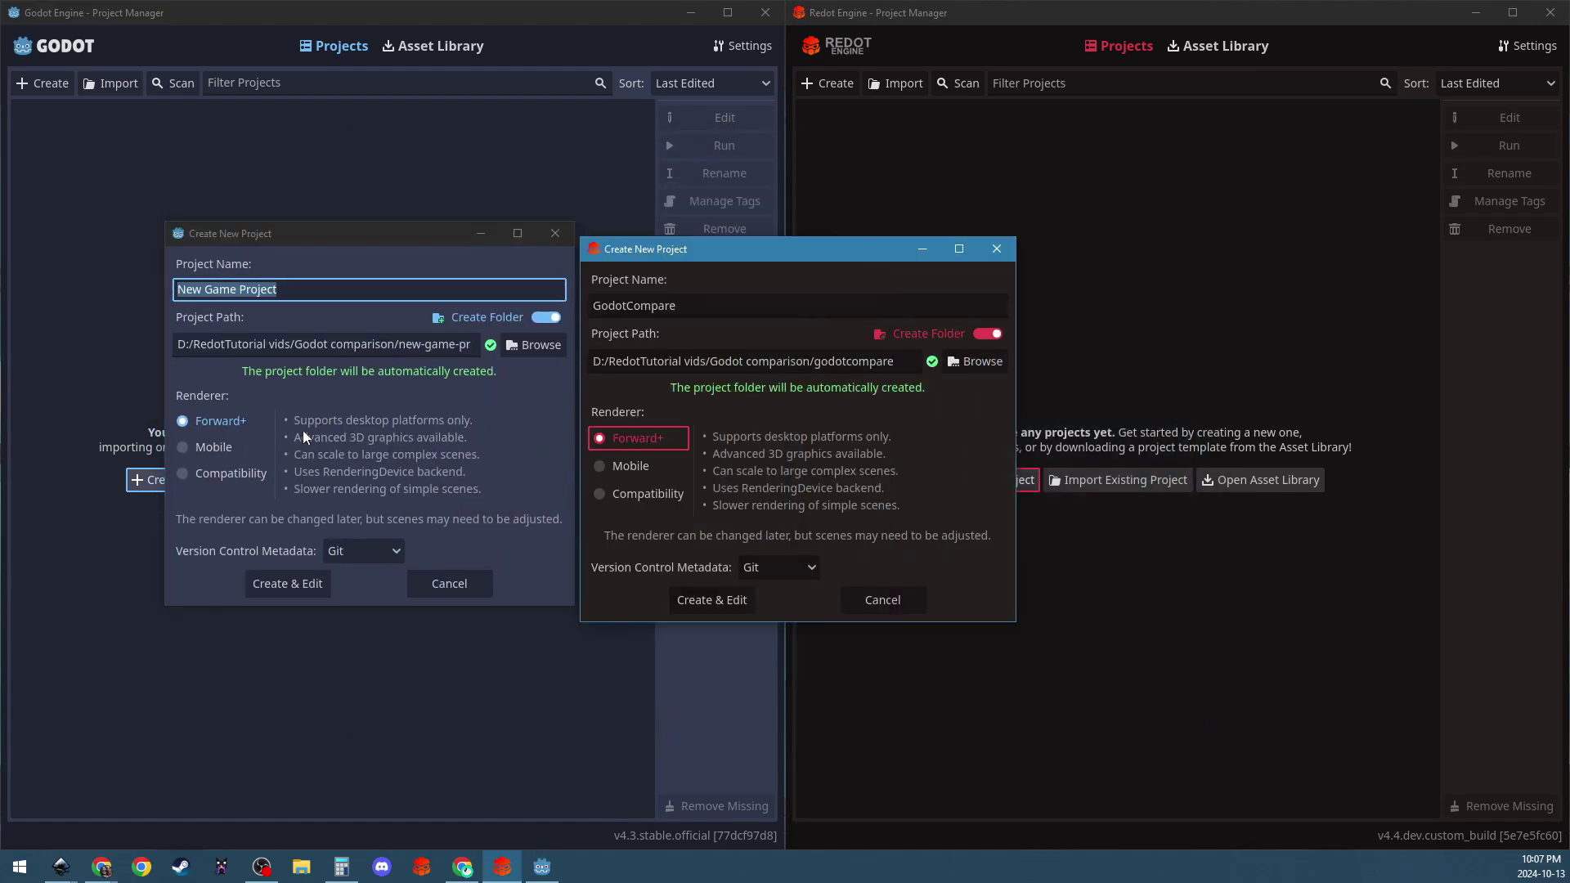
click(366, 247)
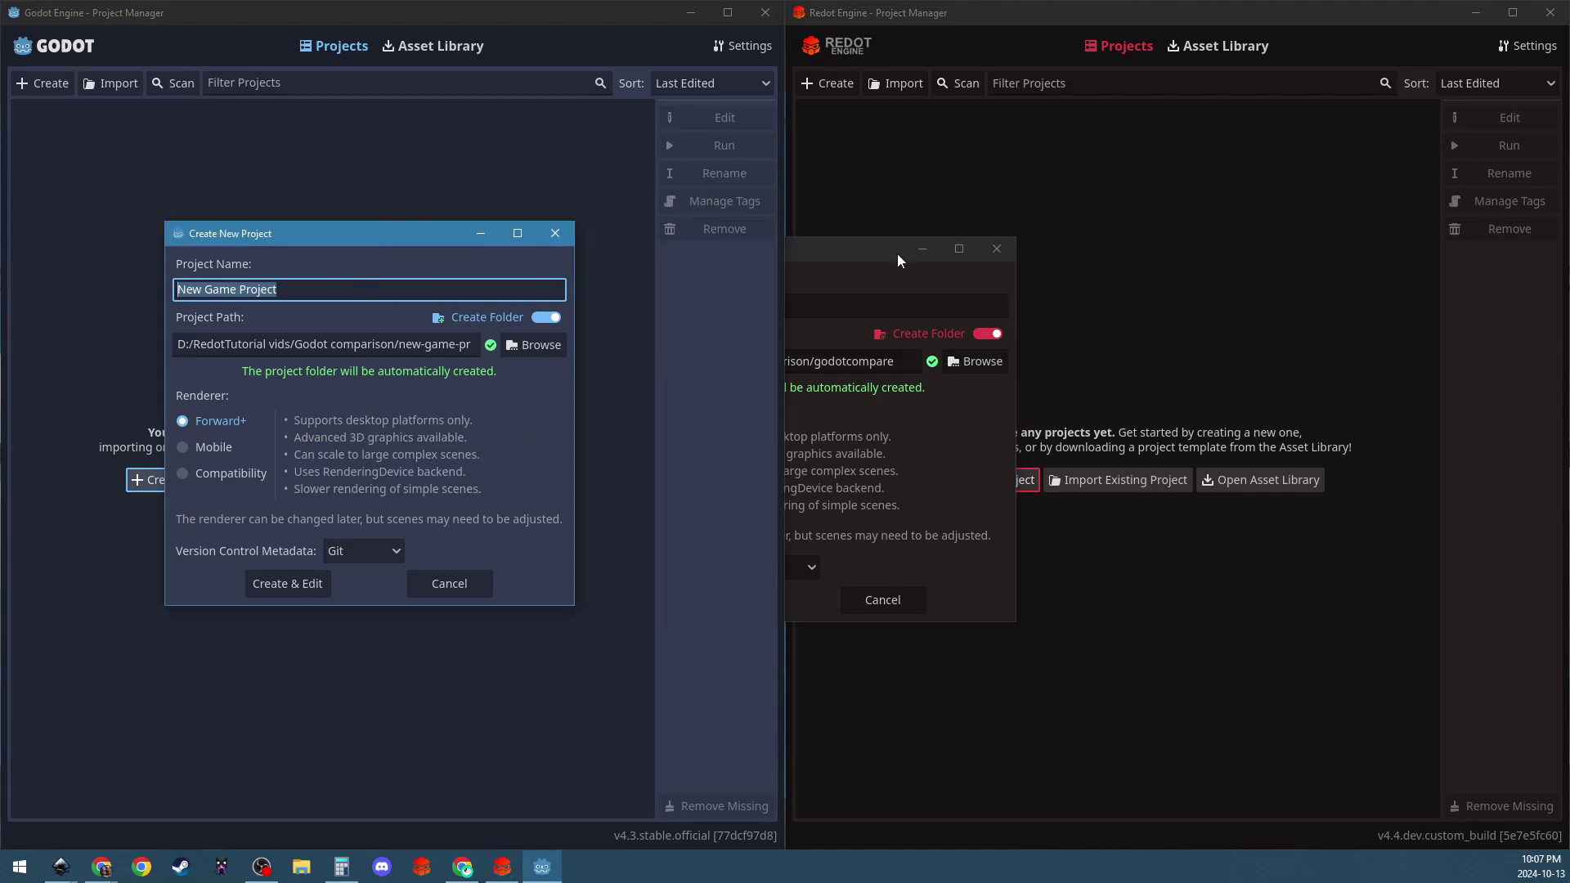
click(835, 249)
drag(807, 257, 804, 233)
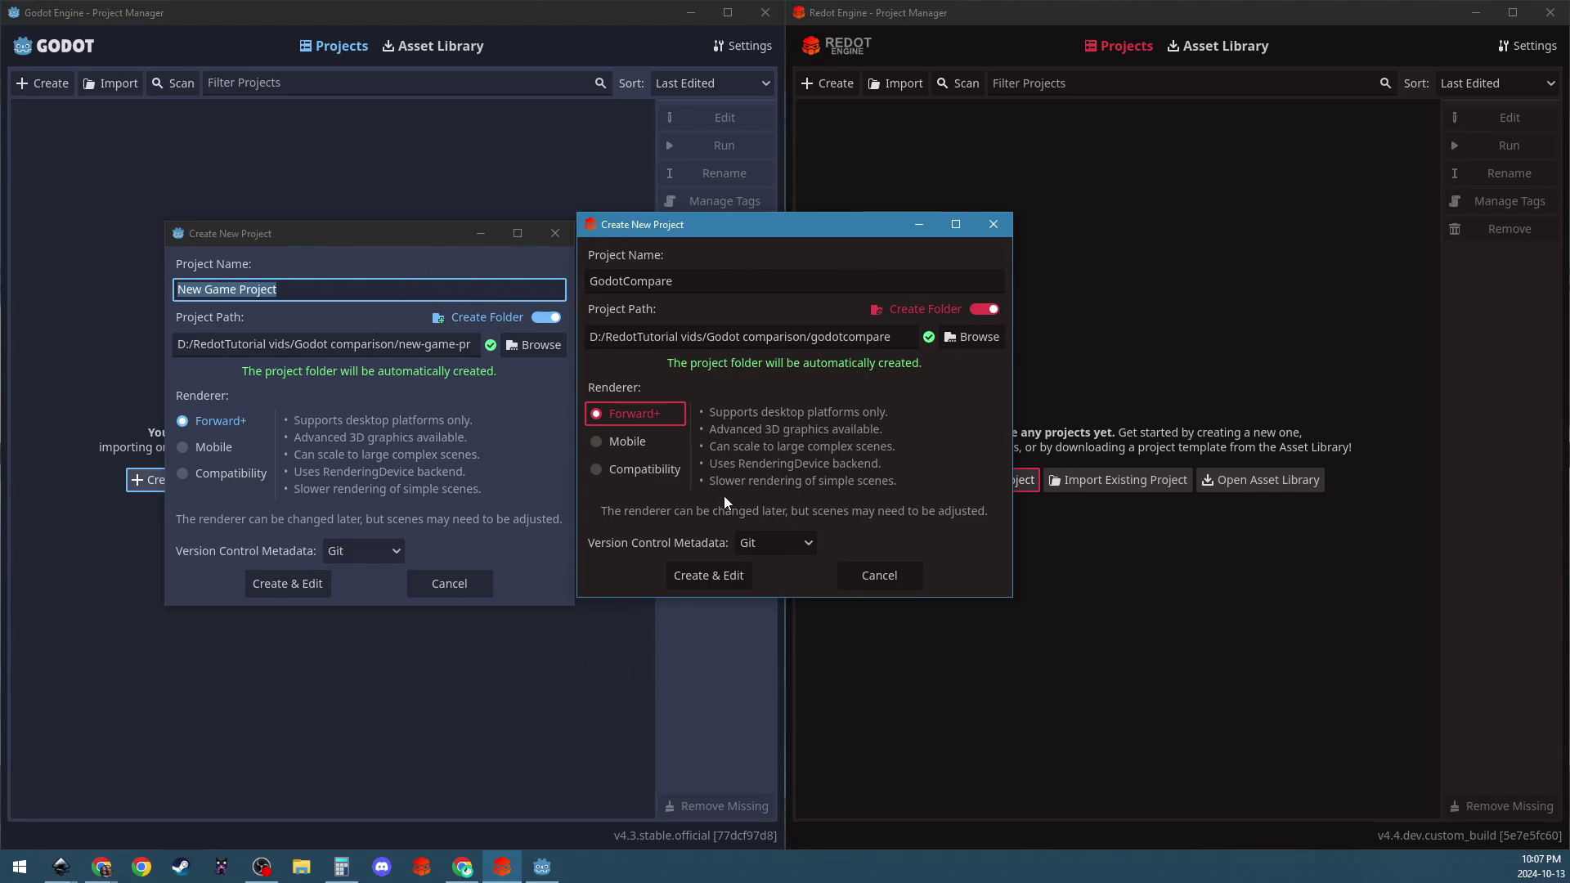
click(363, 553)
click(854, 547)
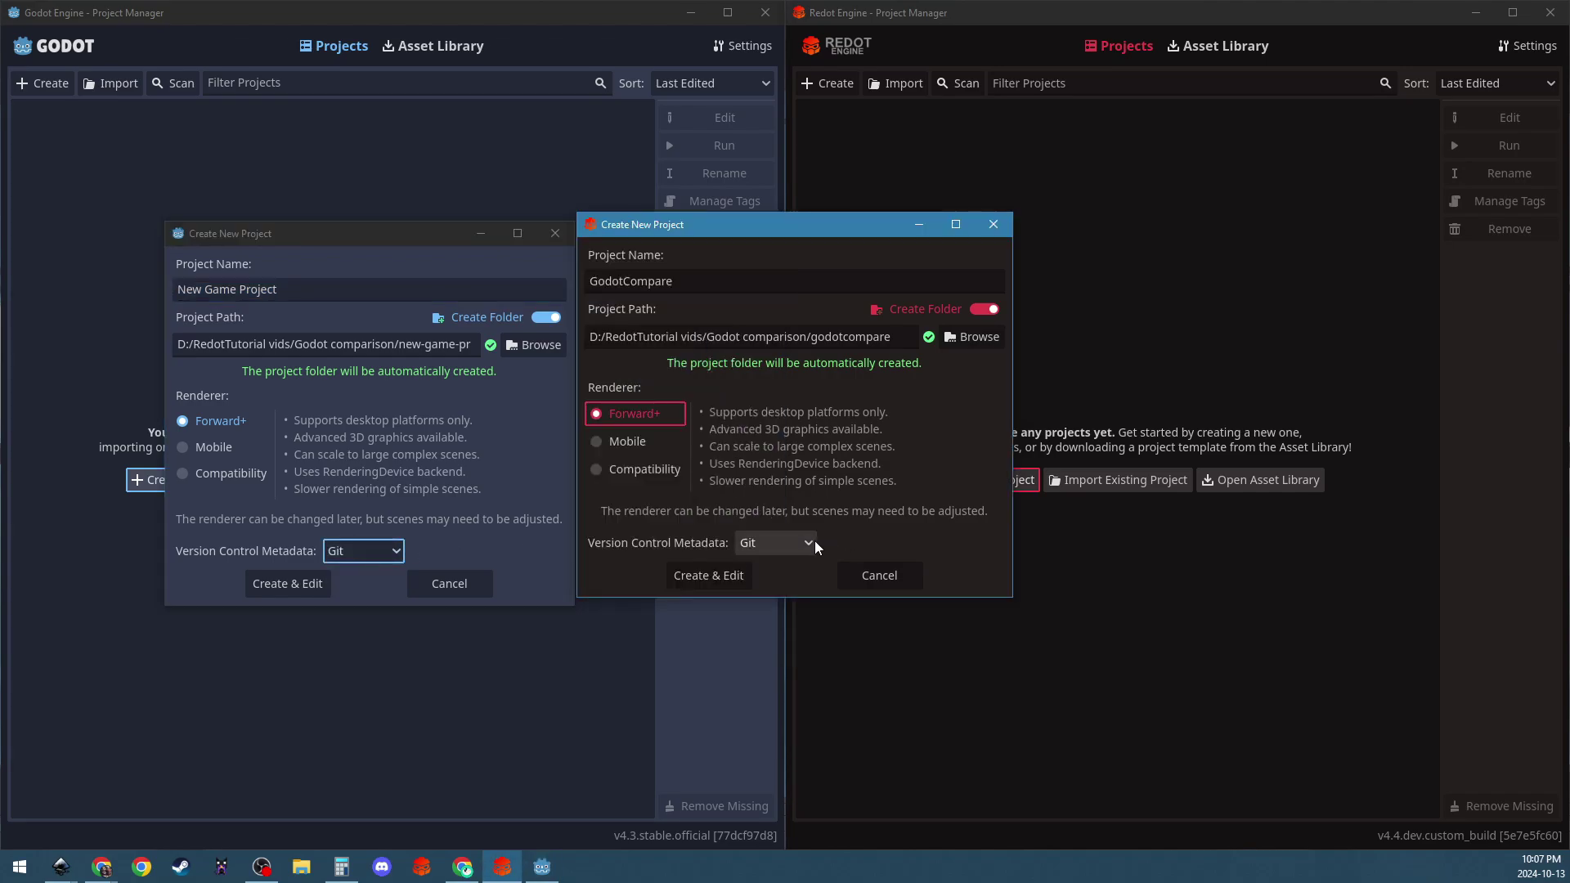
click(815, 546)
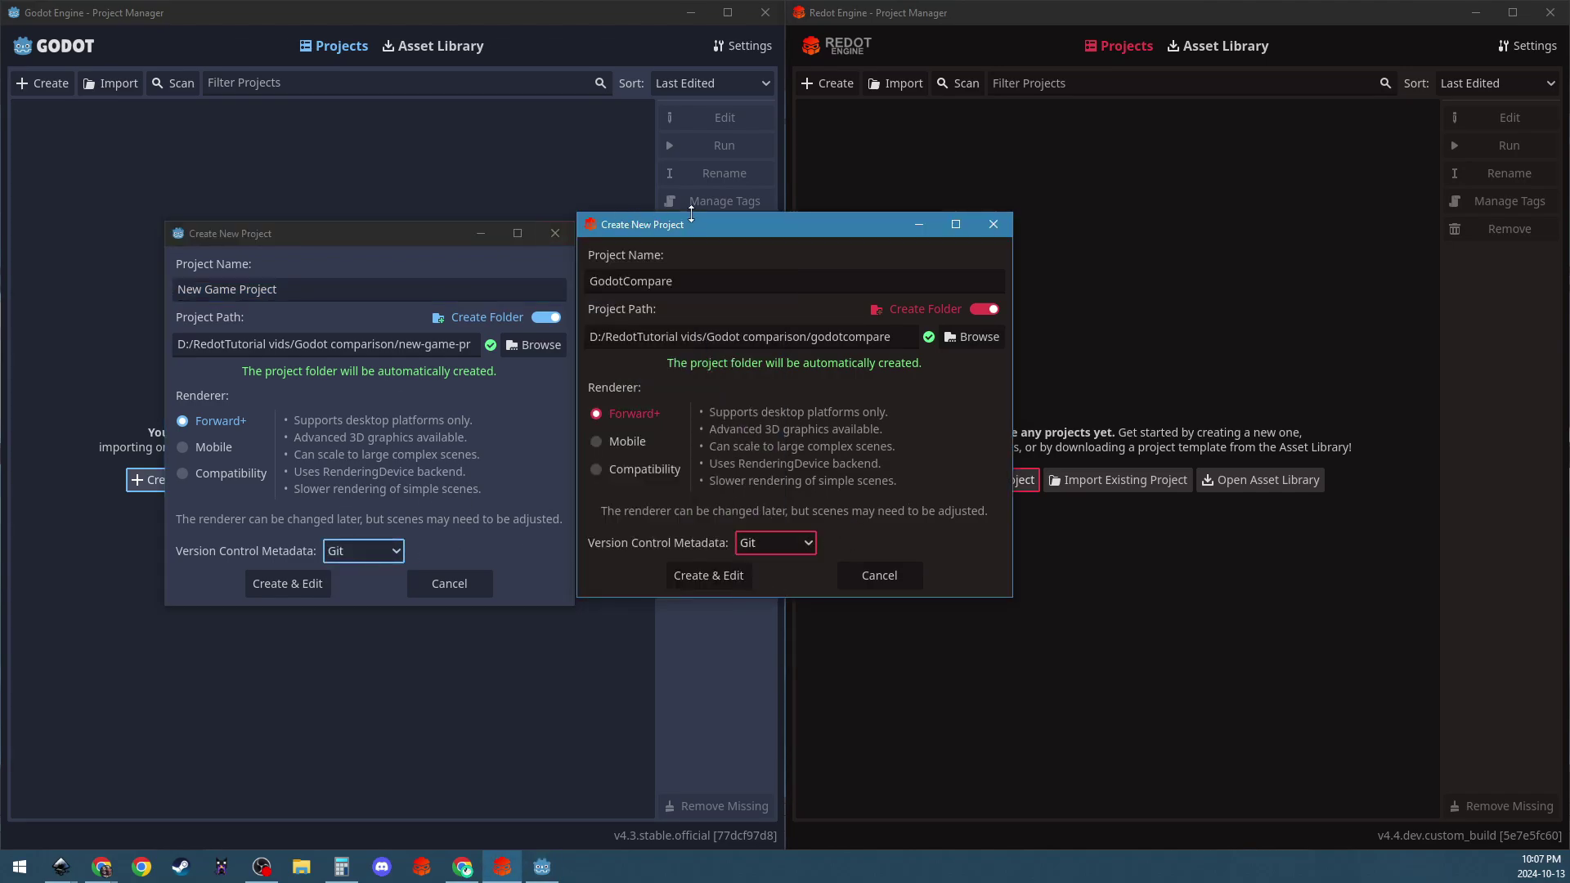
drag(695, 233, 718, 237)
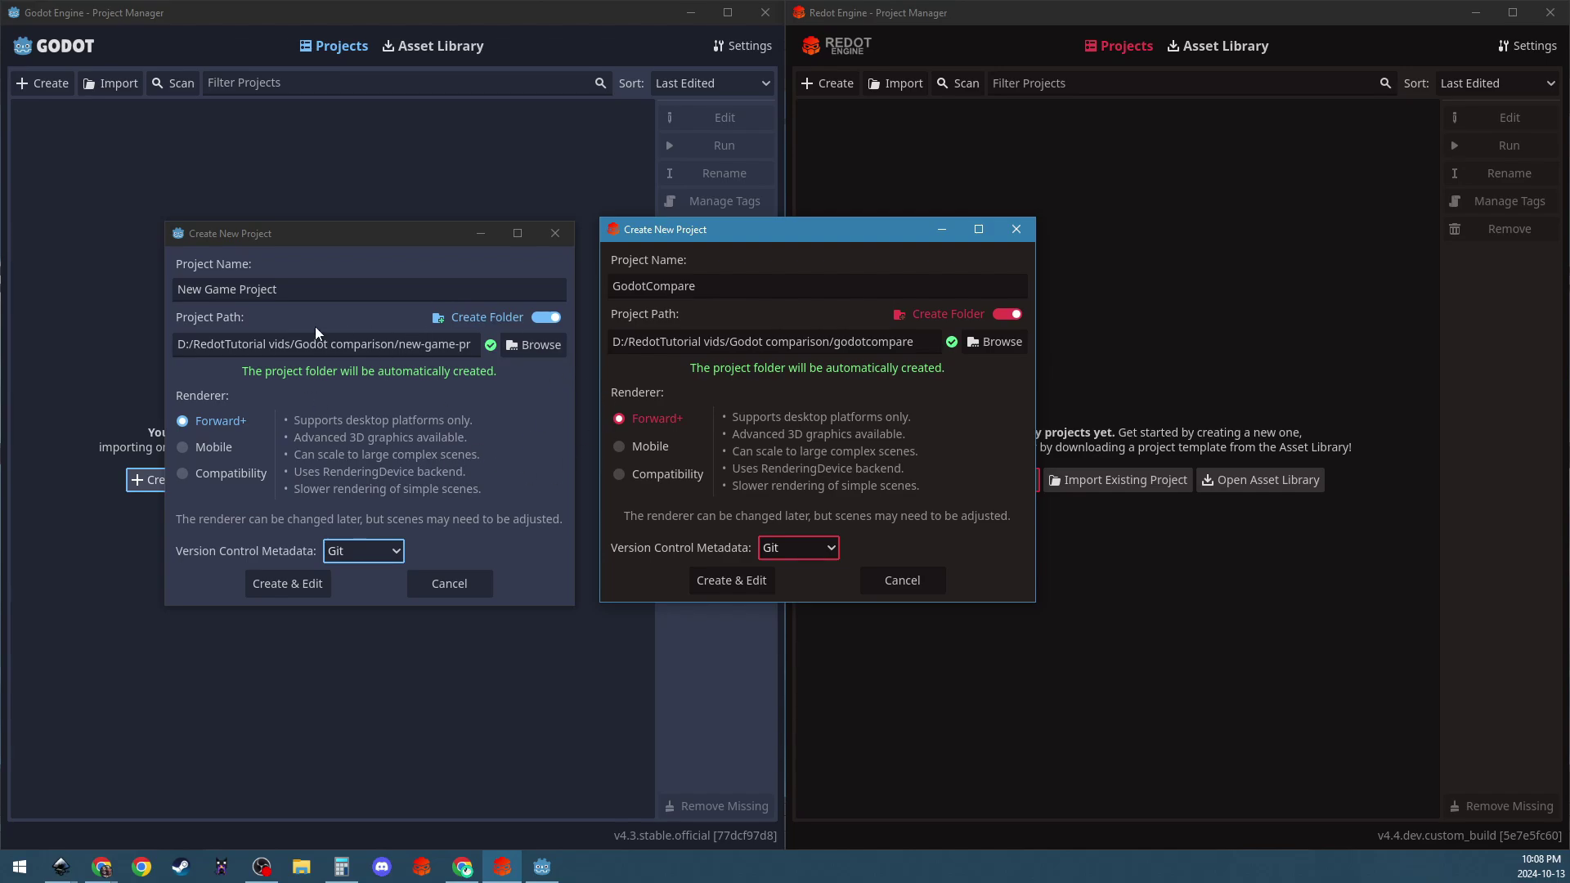
Copy GodotCompare from Redot's name field, name the Godot project Redotcompare, and create it.
double_click(704, 298)
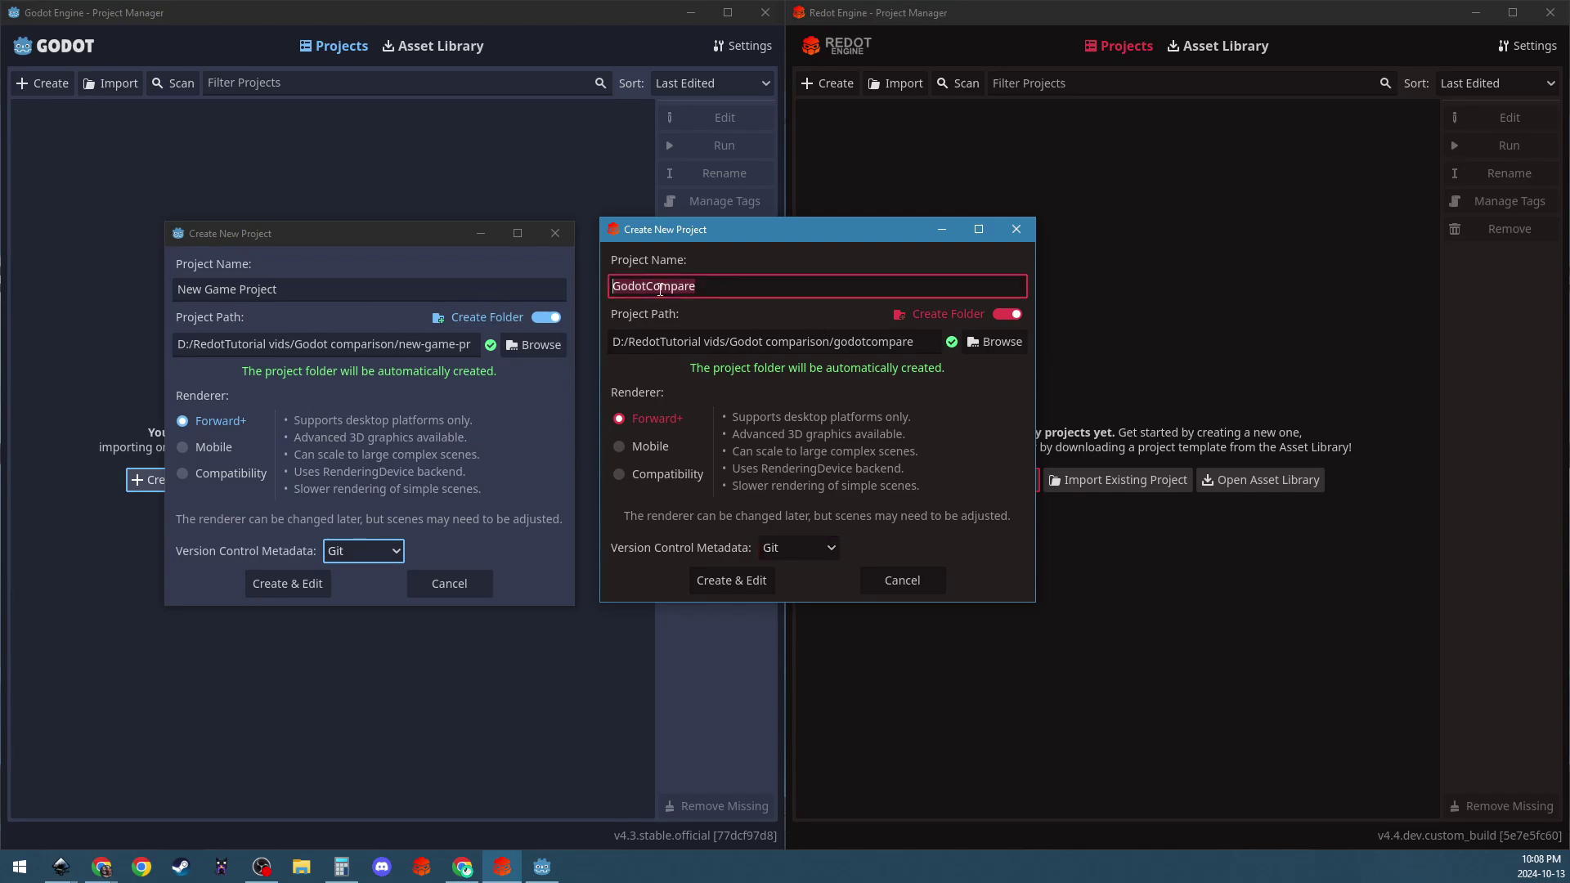
right_click(660, 289)
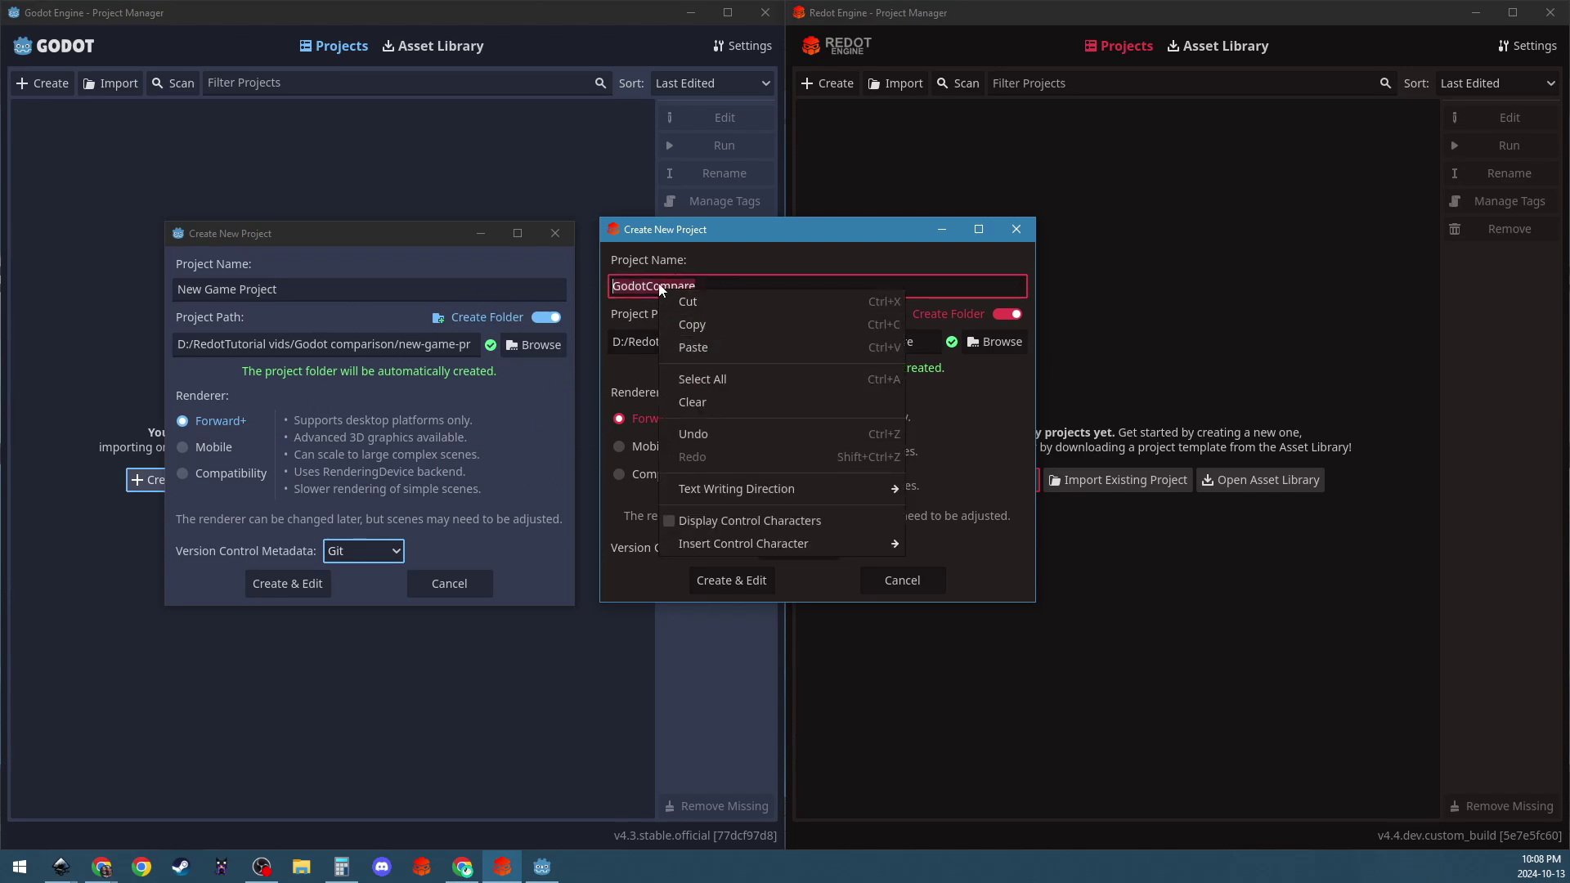
click(714, 325)
click(364, 288)
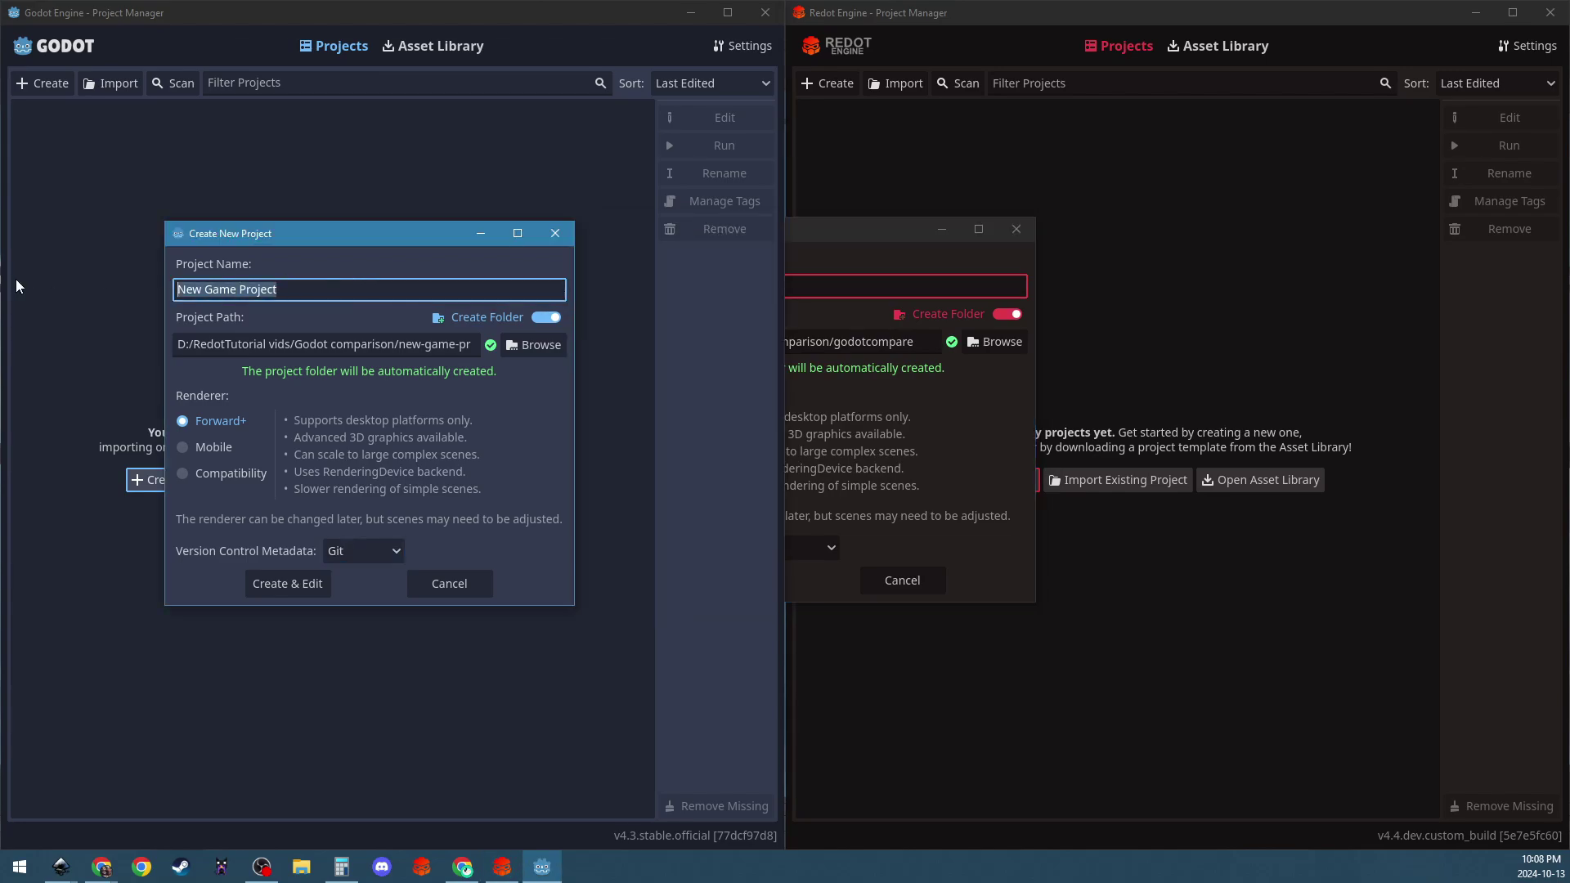
text(Redot)
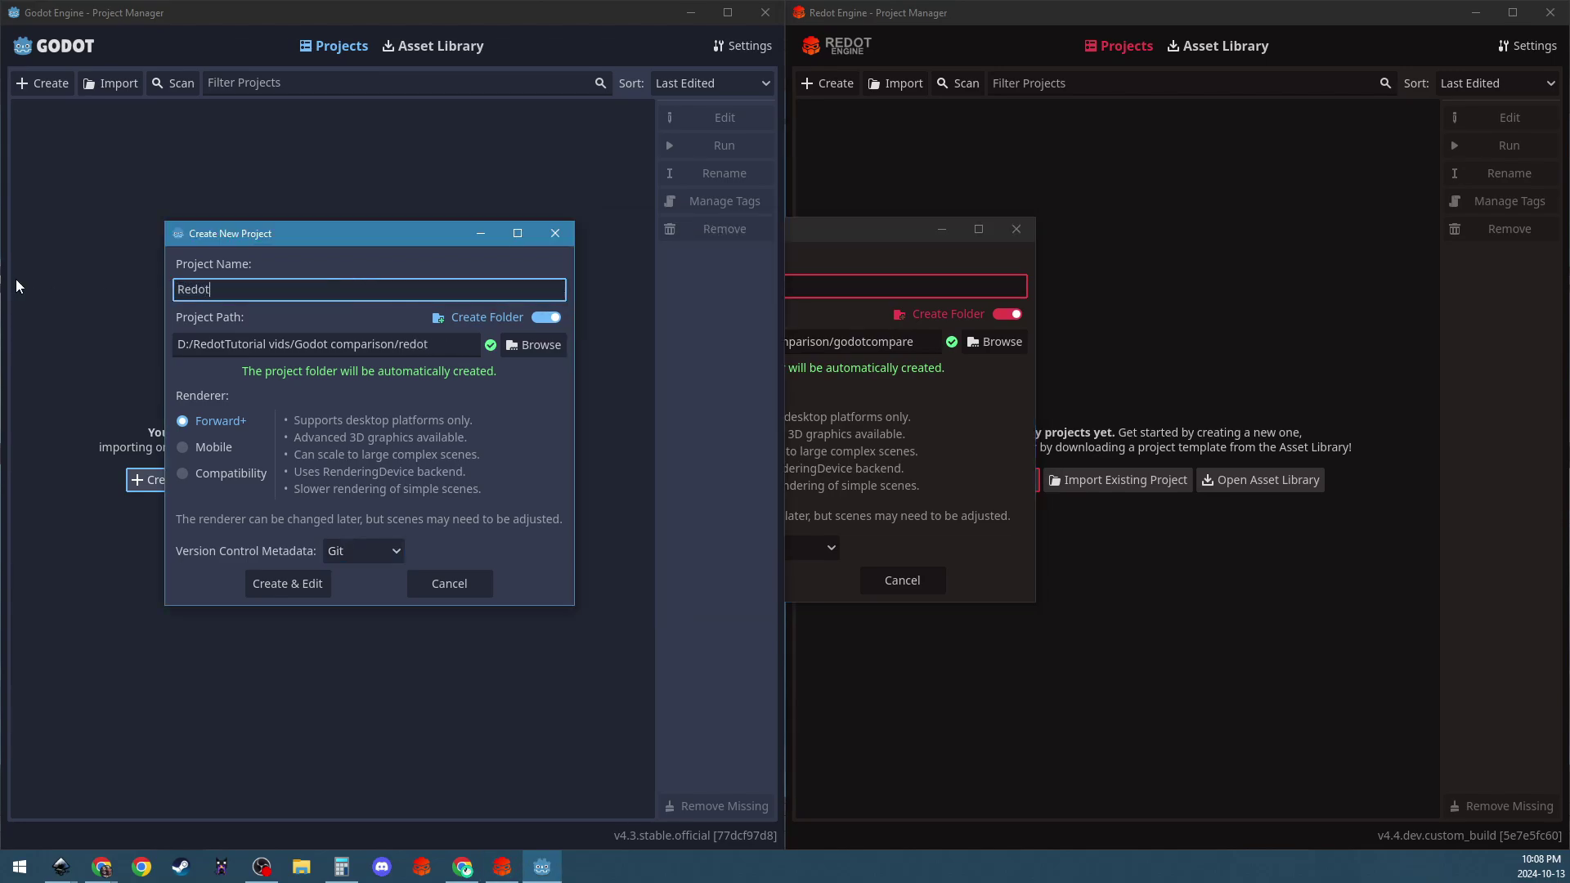
text(are)
click(937, 417)
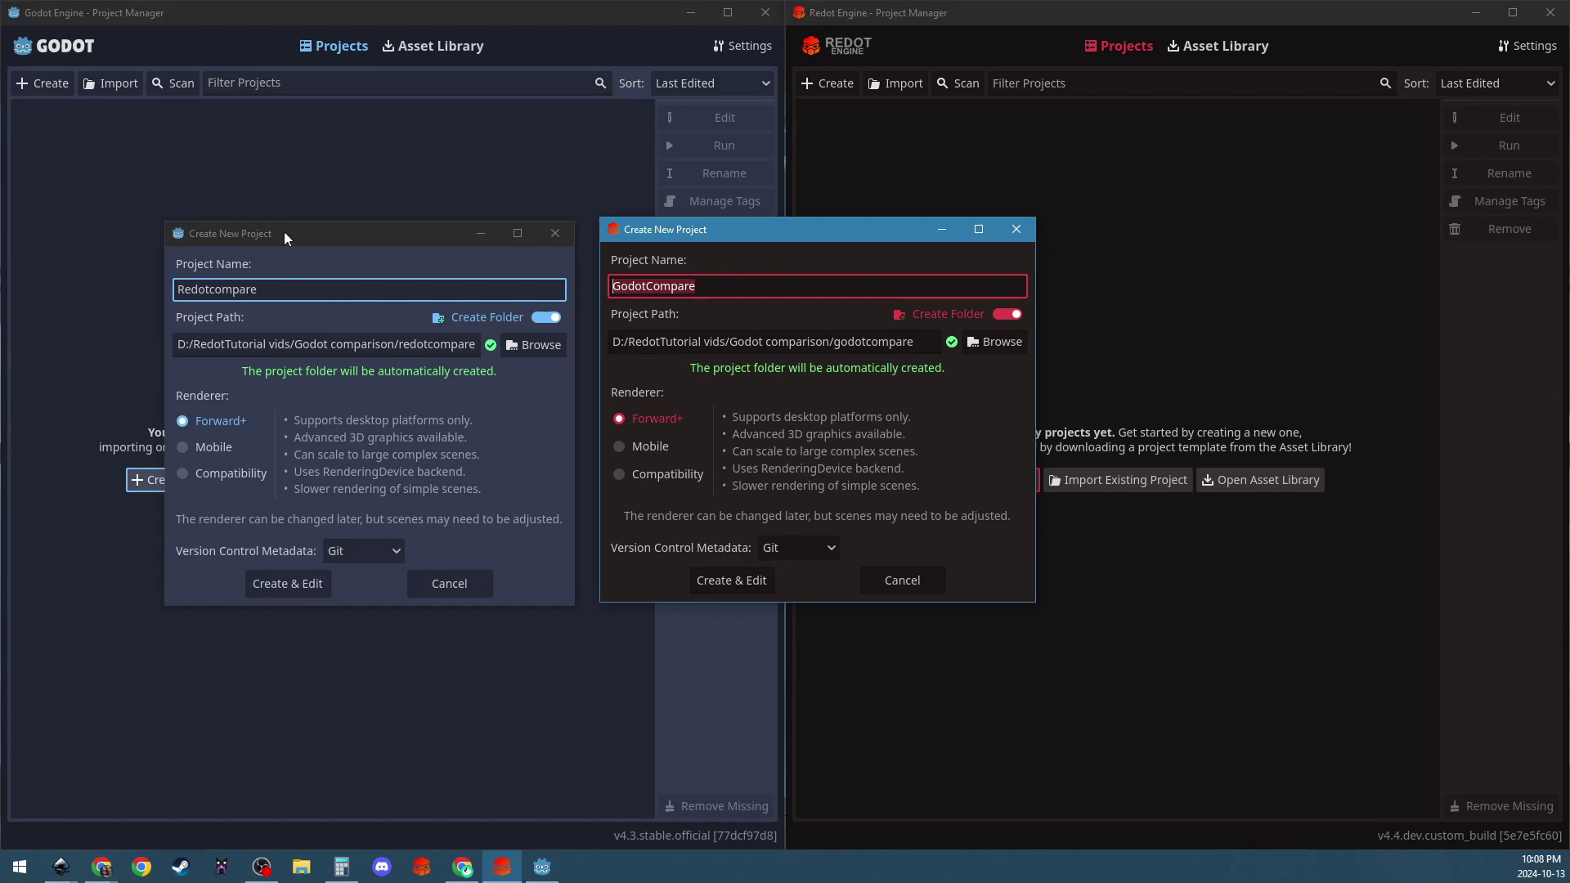
click(288, 583)
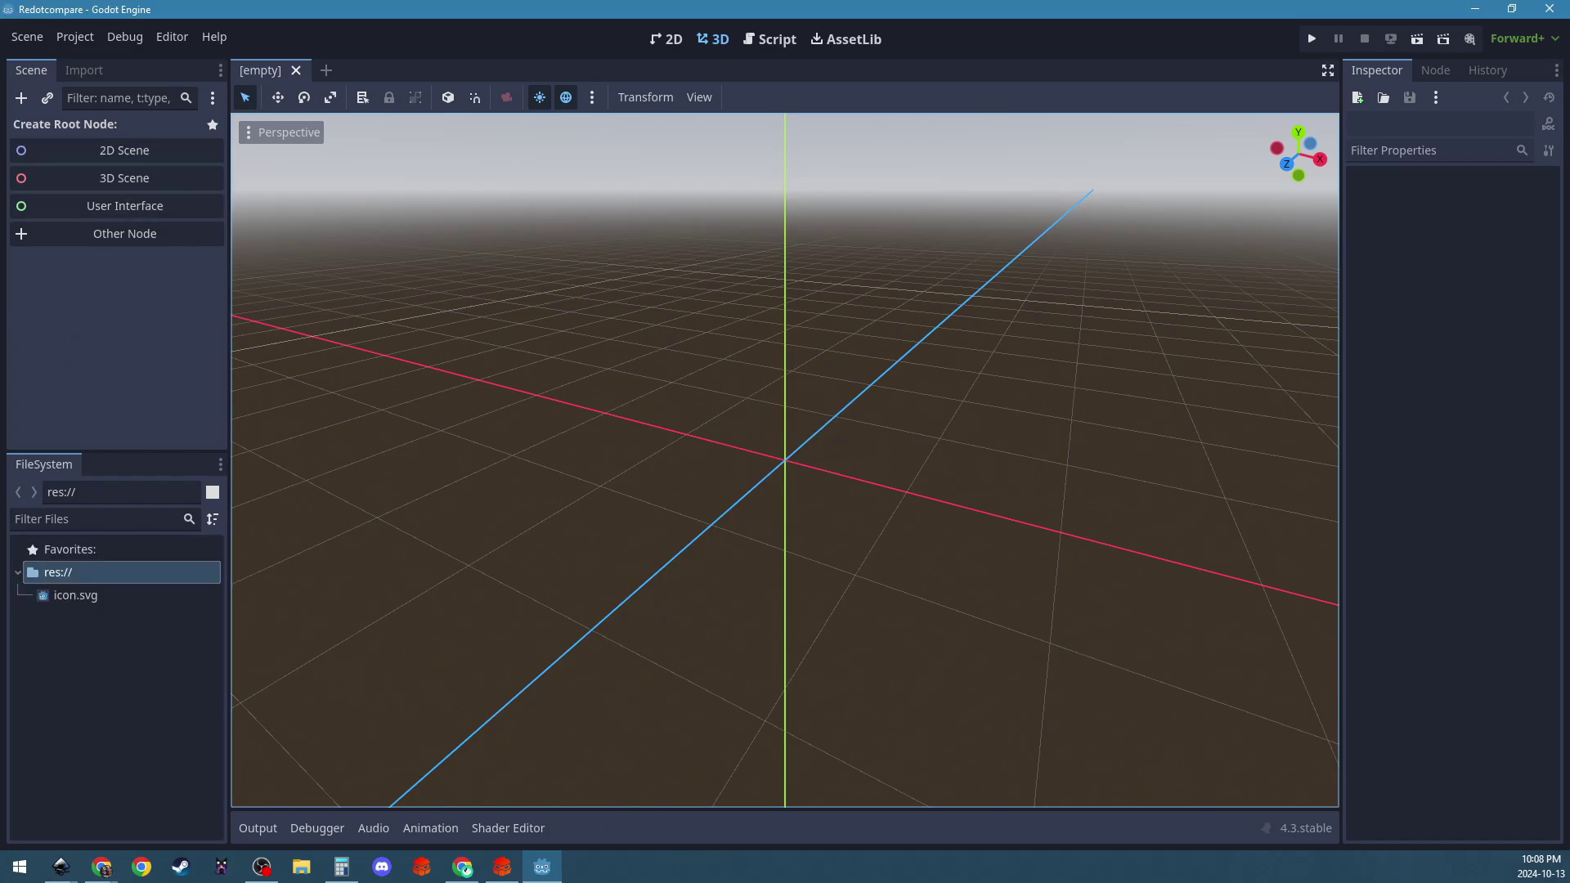
Give Godot's Redotcompare scene a 2D Scene (Node2D) root, then return to Redot's window.
click(121, 151)
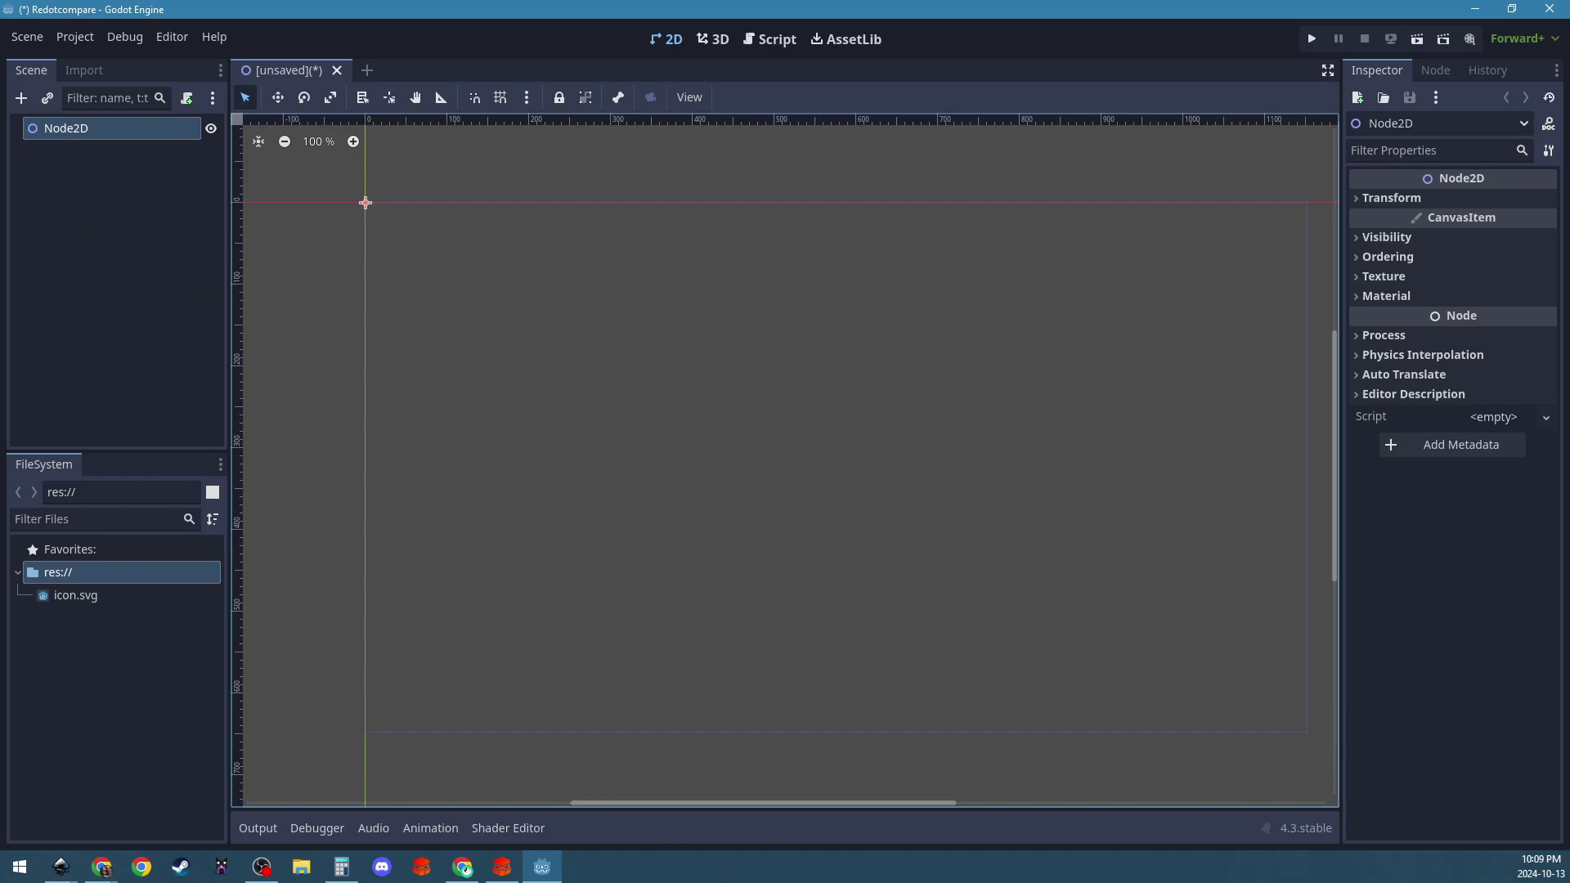
click(505, 873)
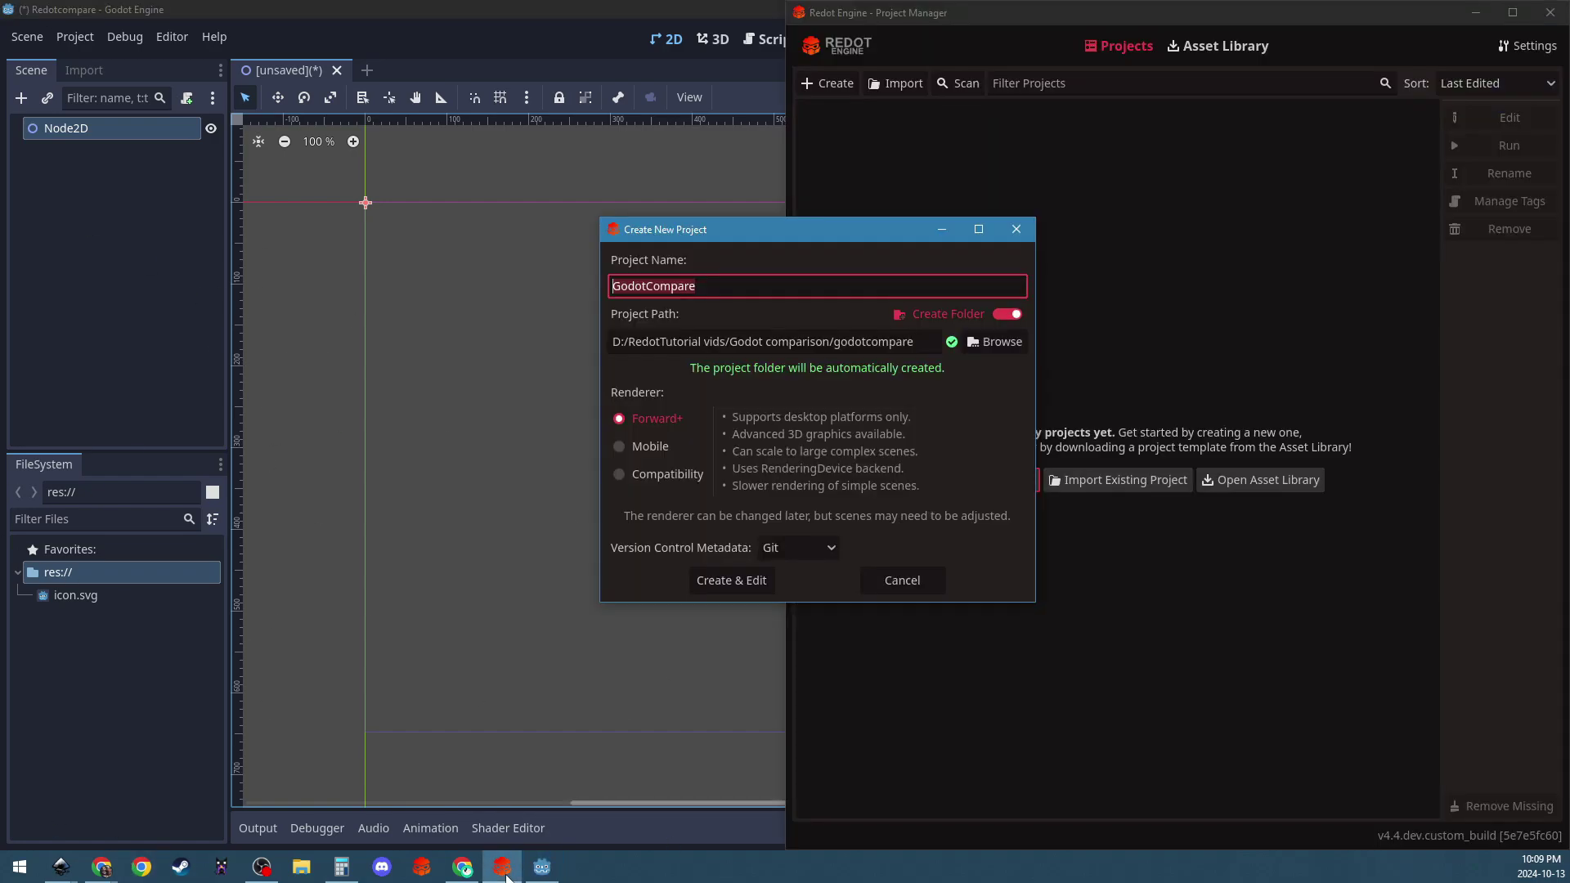
Create & Edit the GodotCompare project in Redot and pick a 2D Scene (Node2D) root.
click(734, 582)
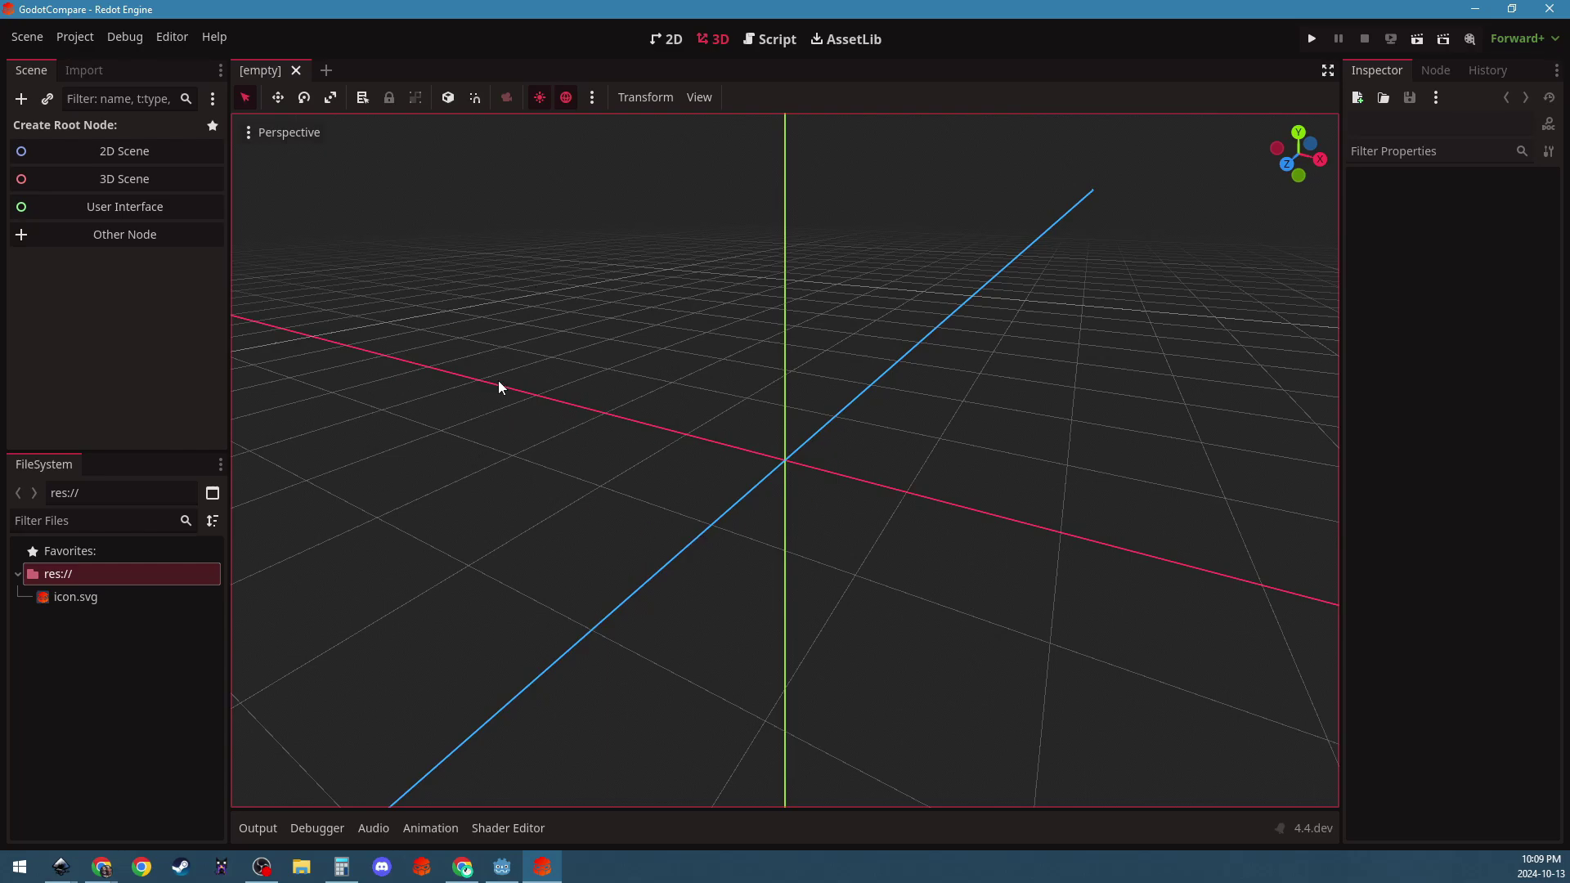
click(199, 150)
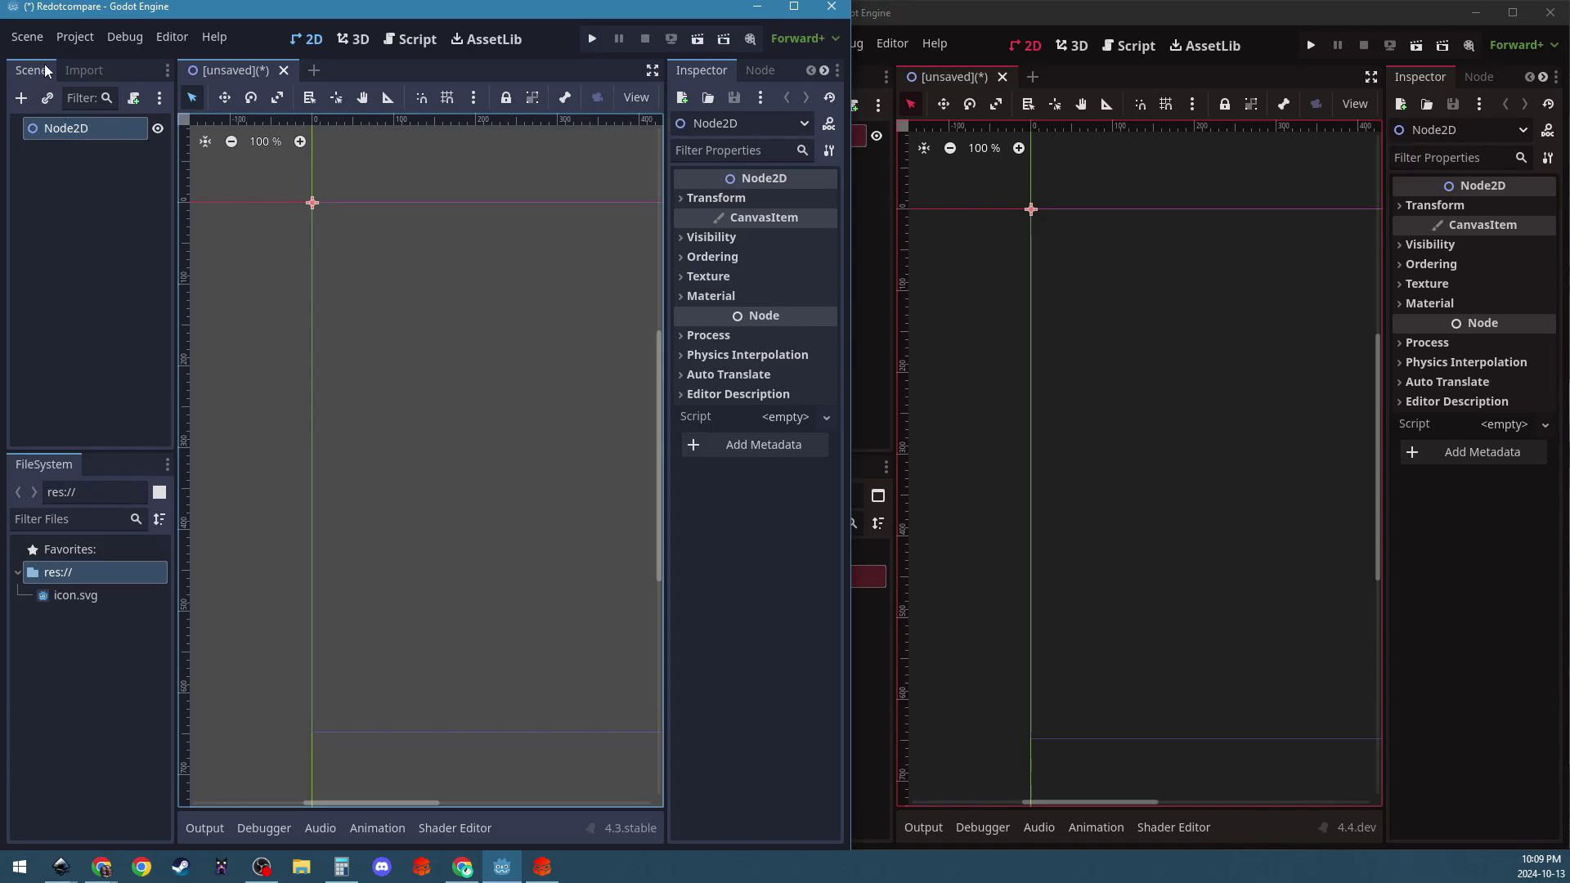
click(865, 226)
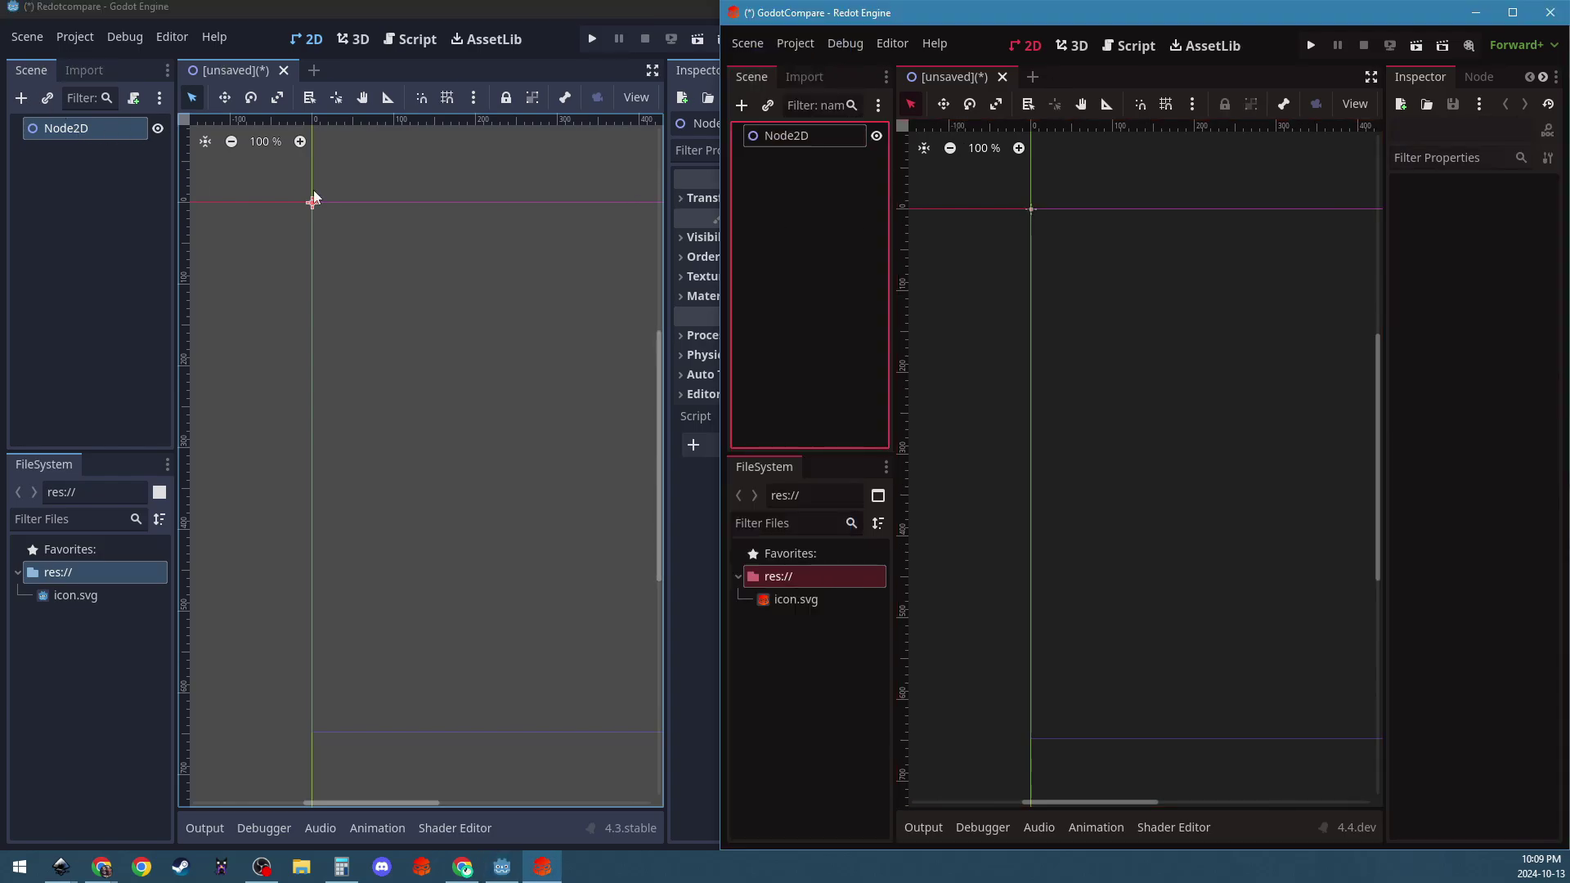
click(109, 143)
click(821, 162)
double_click(103, 130)
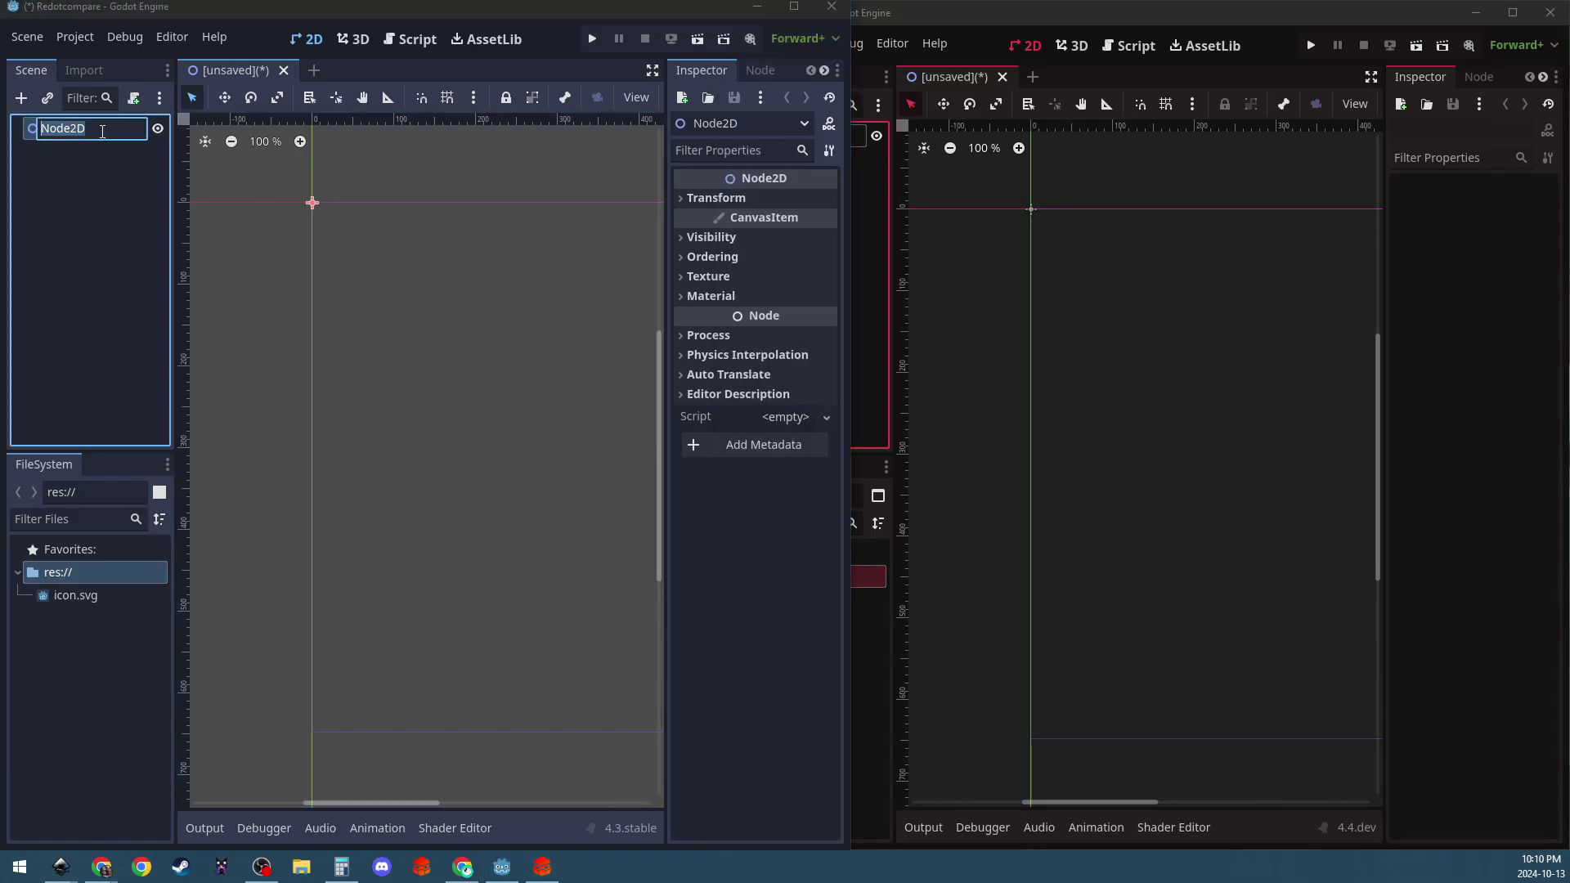
click(101, 178)
right_click(104, 132)
click(129, 147)
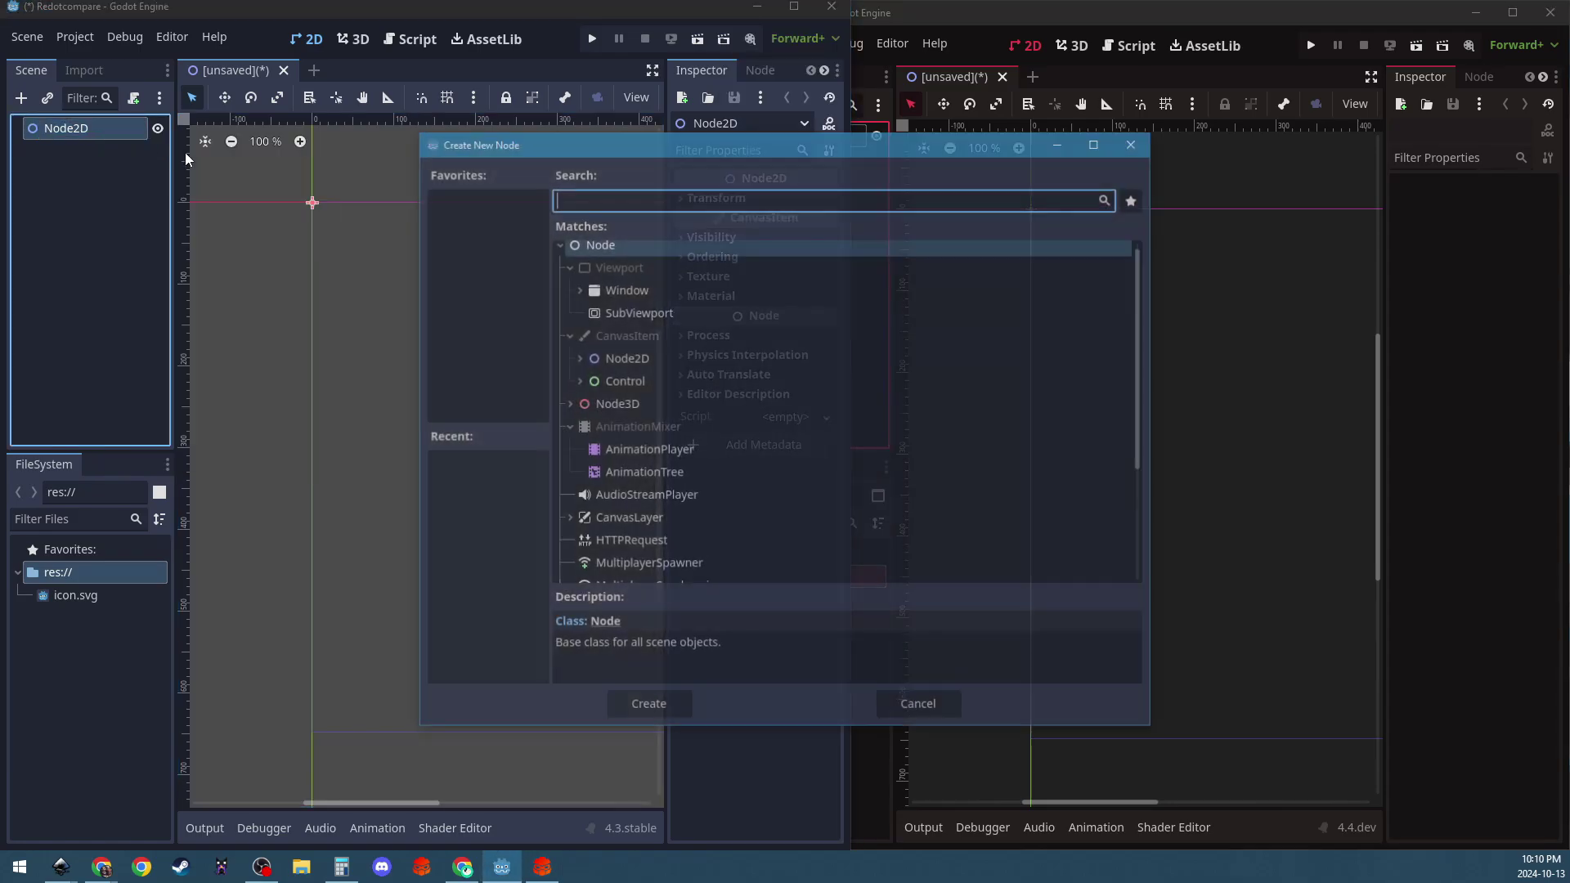
drag(936, 147, 648, 153)
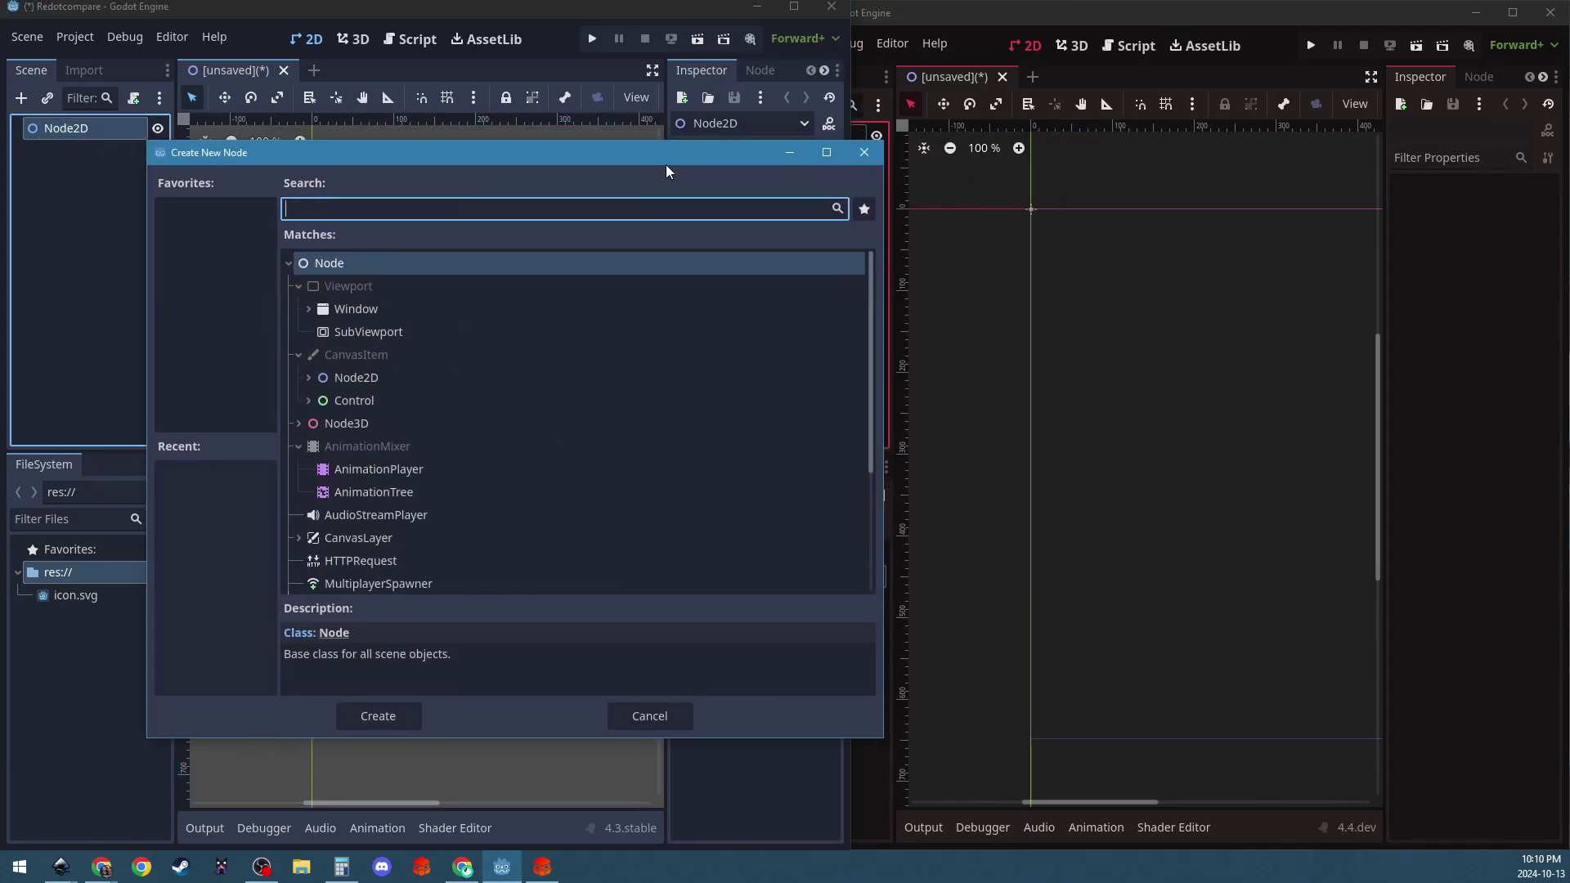
click(1037, 221)
right_click(800, 142)
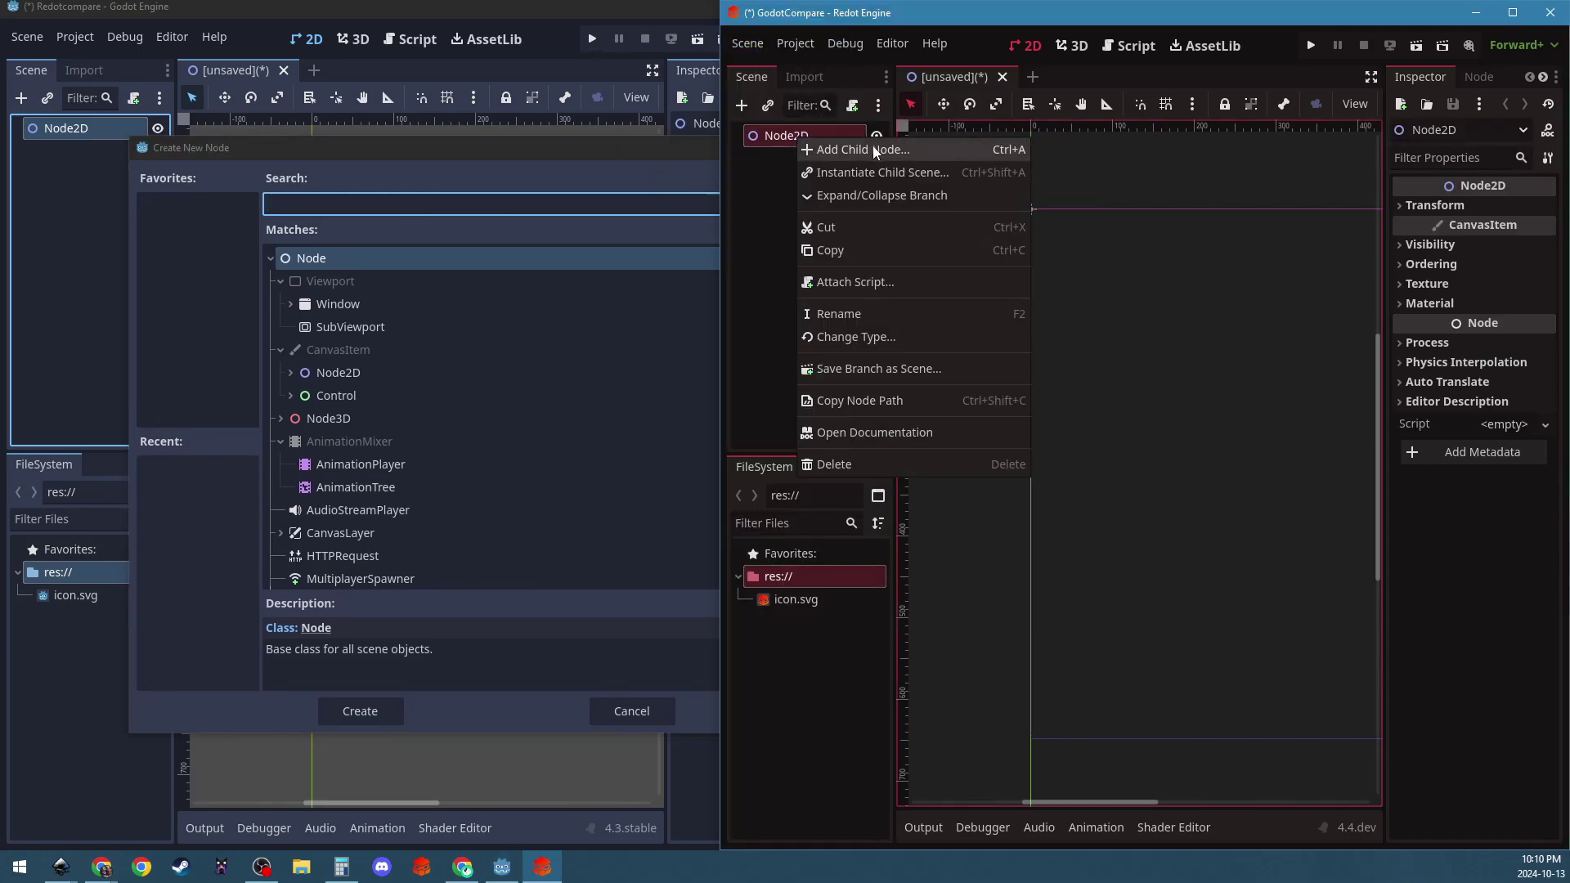
click(822, 148)
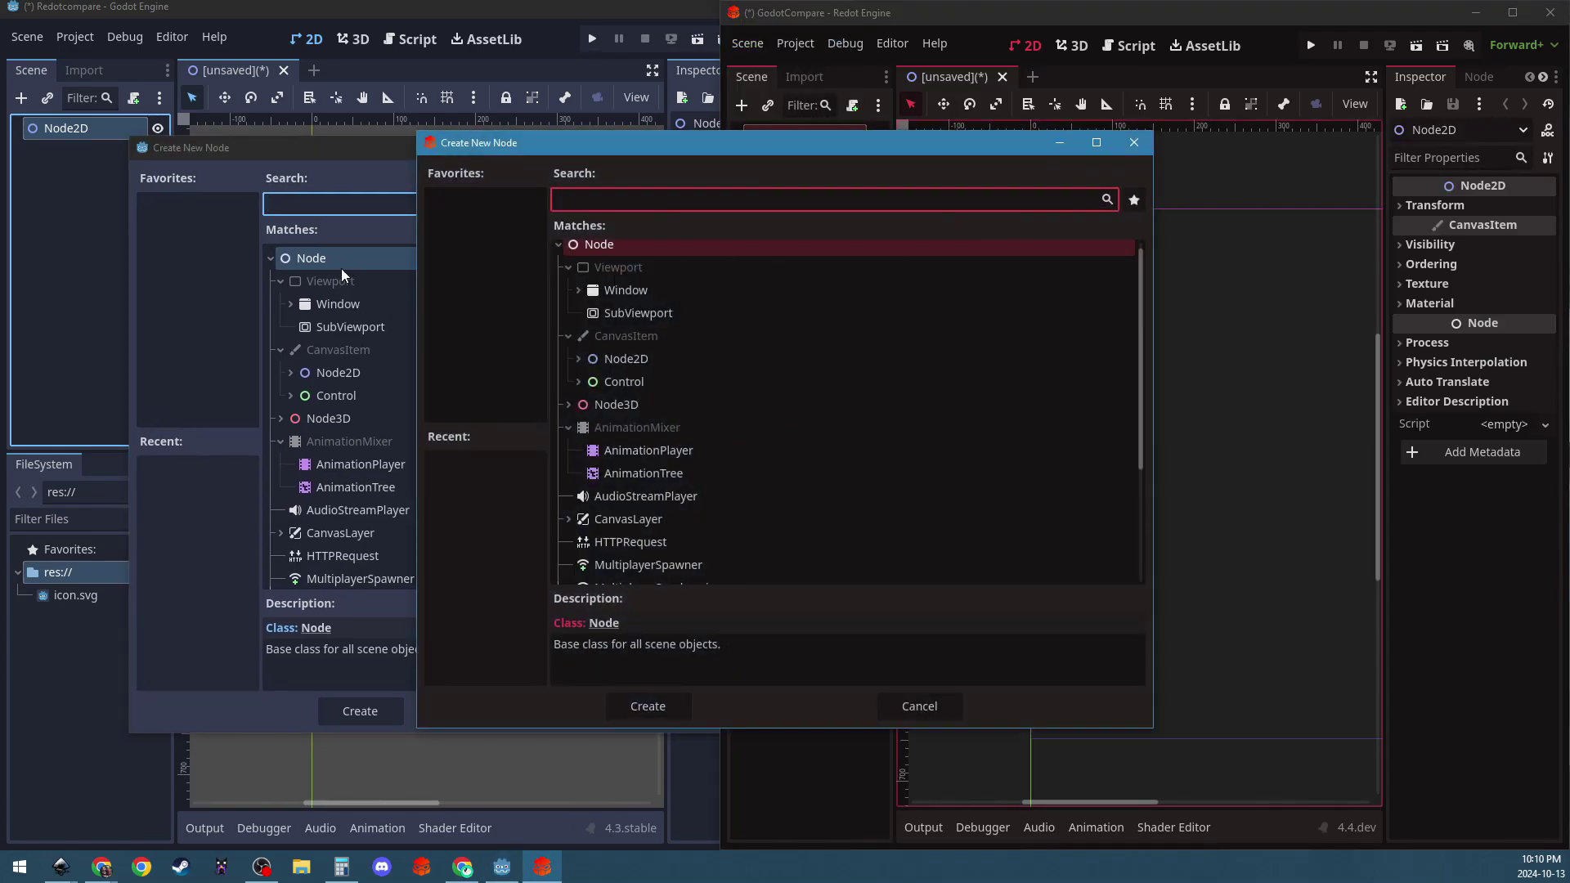
scroll(388, 296, down, 3)
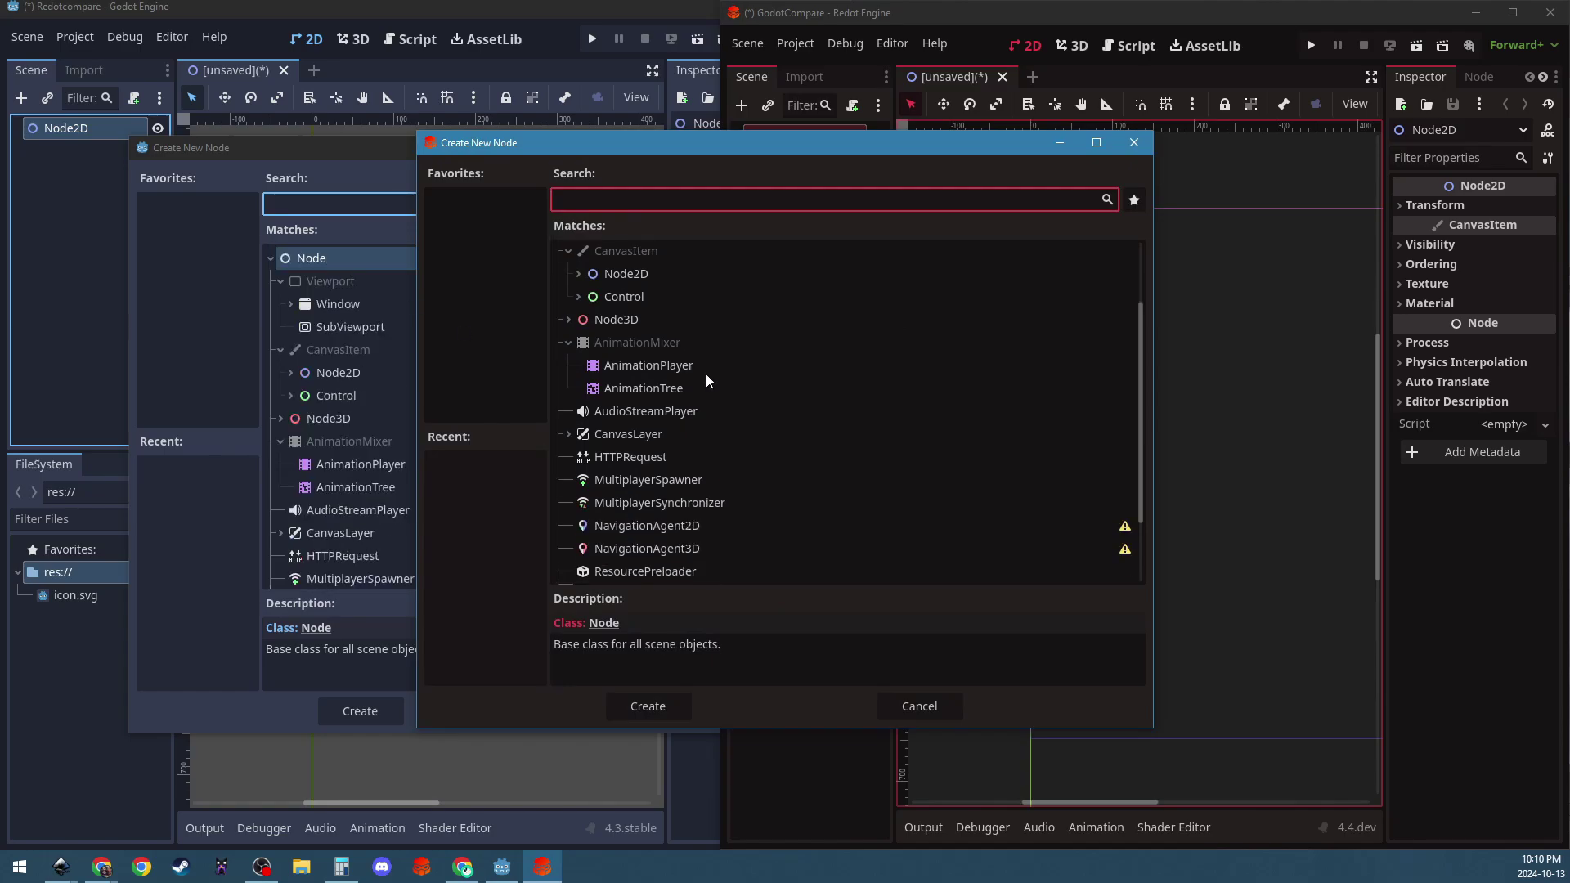
scroll(356, 378, down, 2)
scroll(635, 280, up, 2)
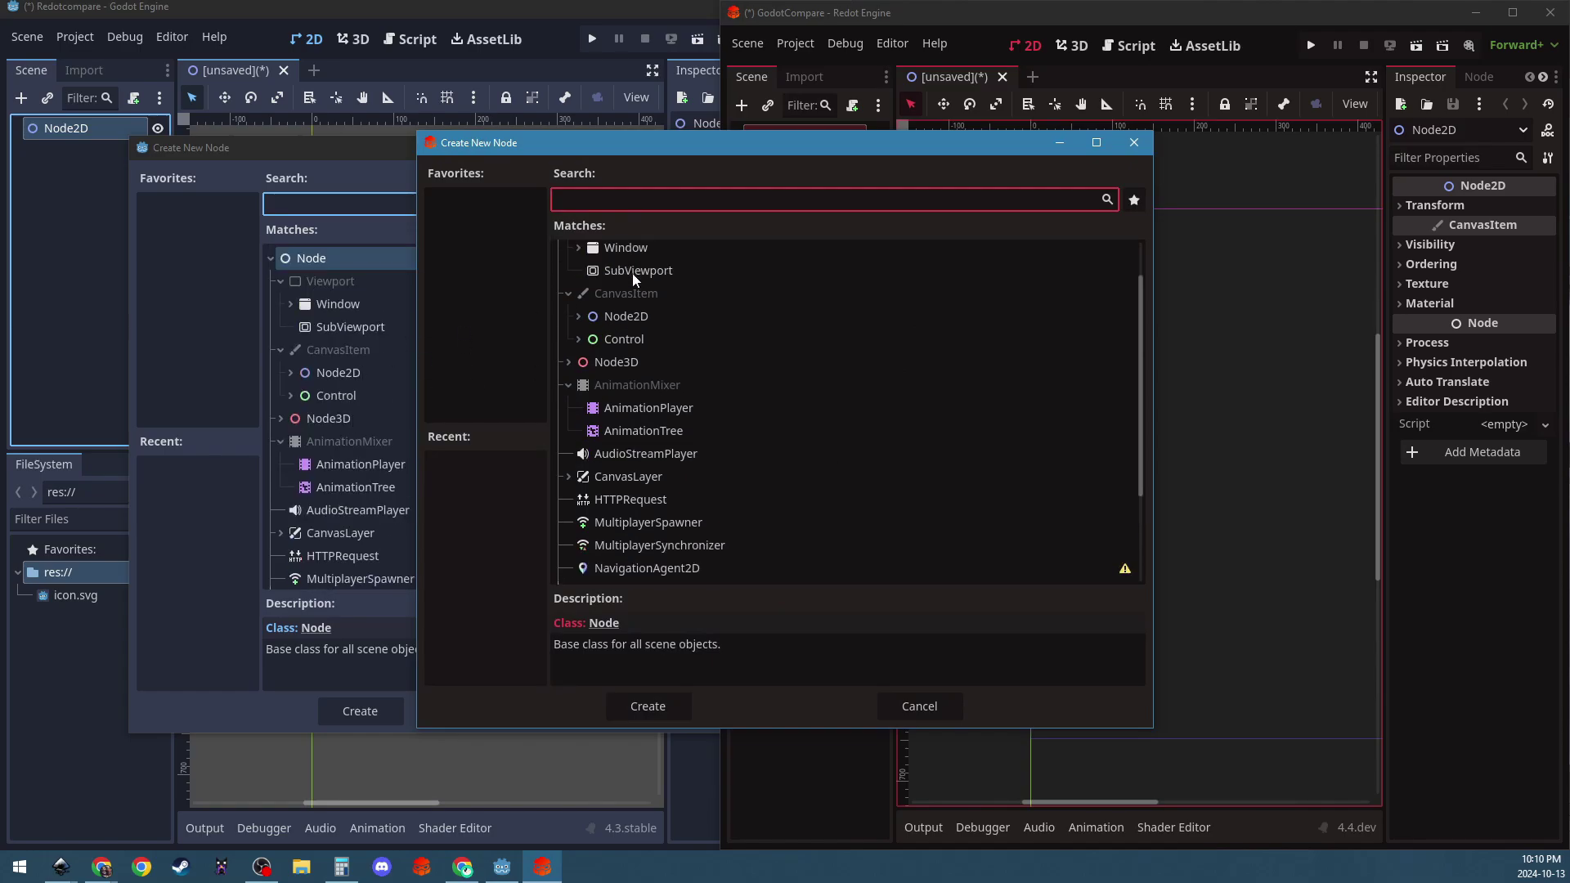
scroll(630, 319, up, 2)
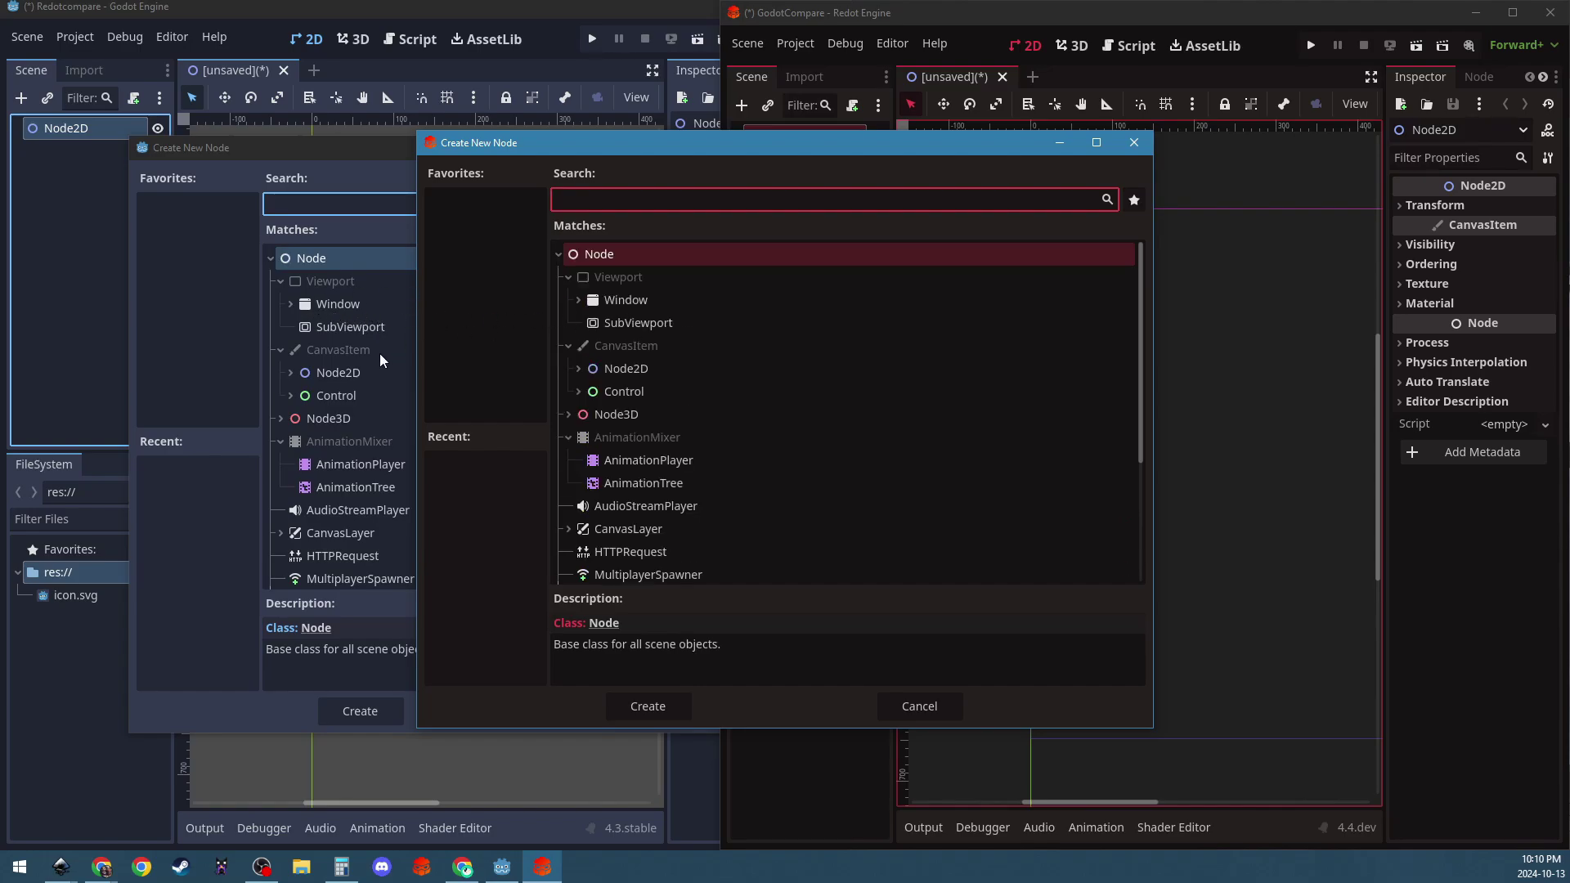
scroll(384, 359, down, 1)
scroll(381, 357, down, 3)
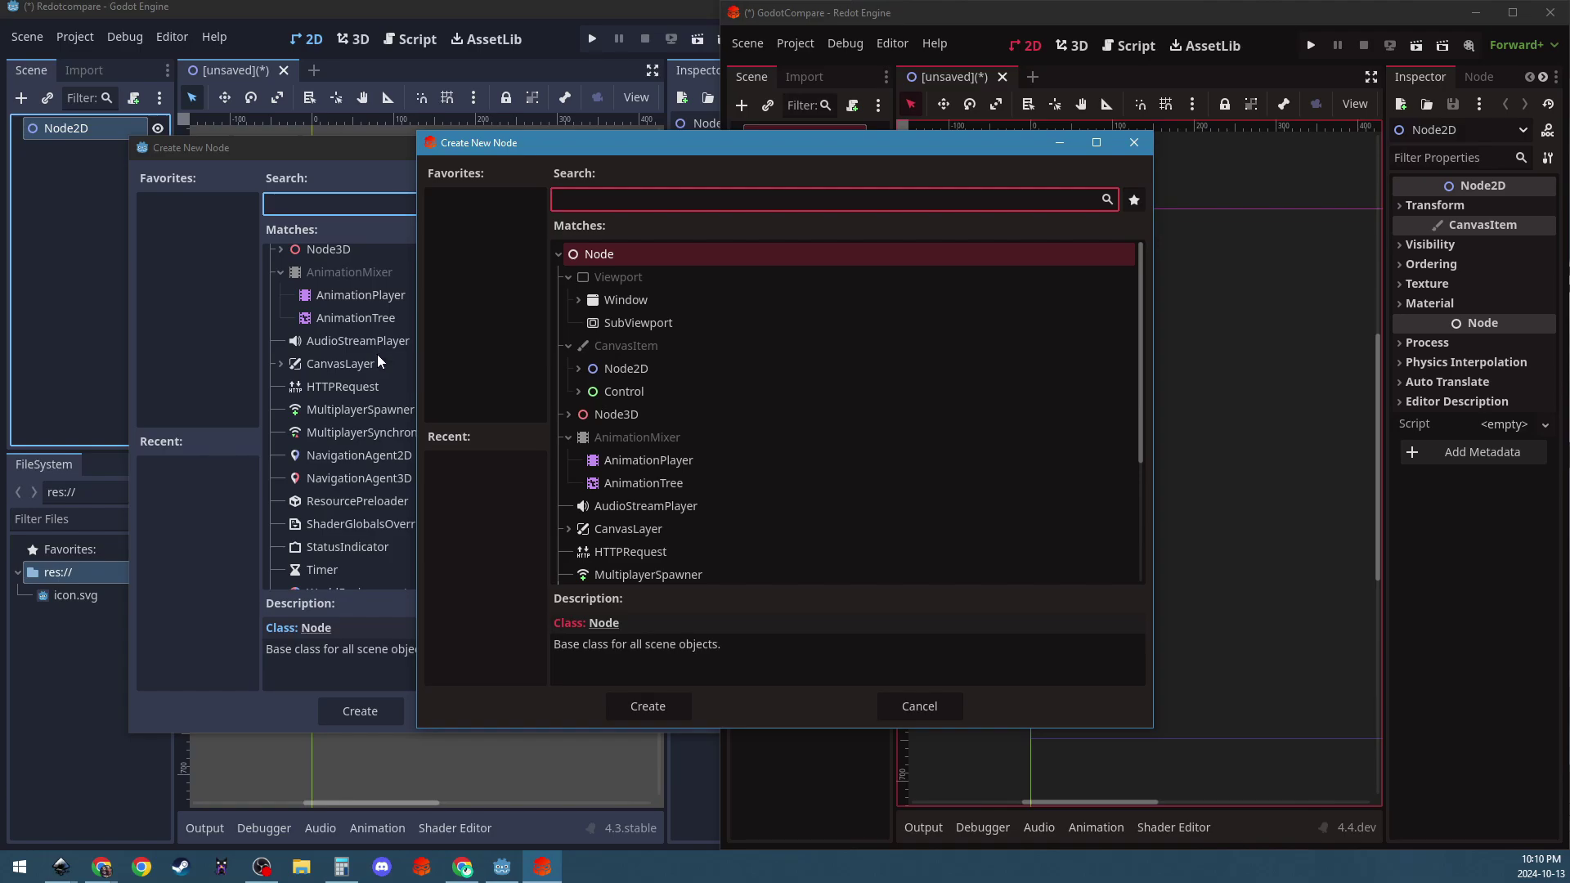
scroll(379, 360, down, 1)
scroll(699, 410, down, 3)
scroll(699, 410, down, 2)
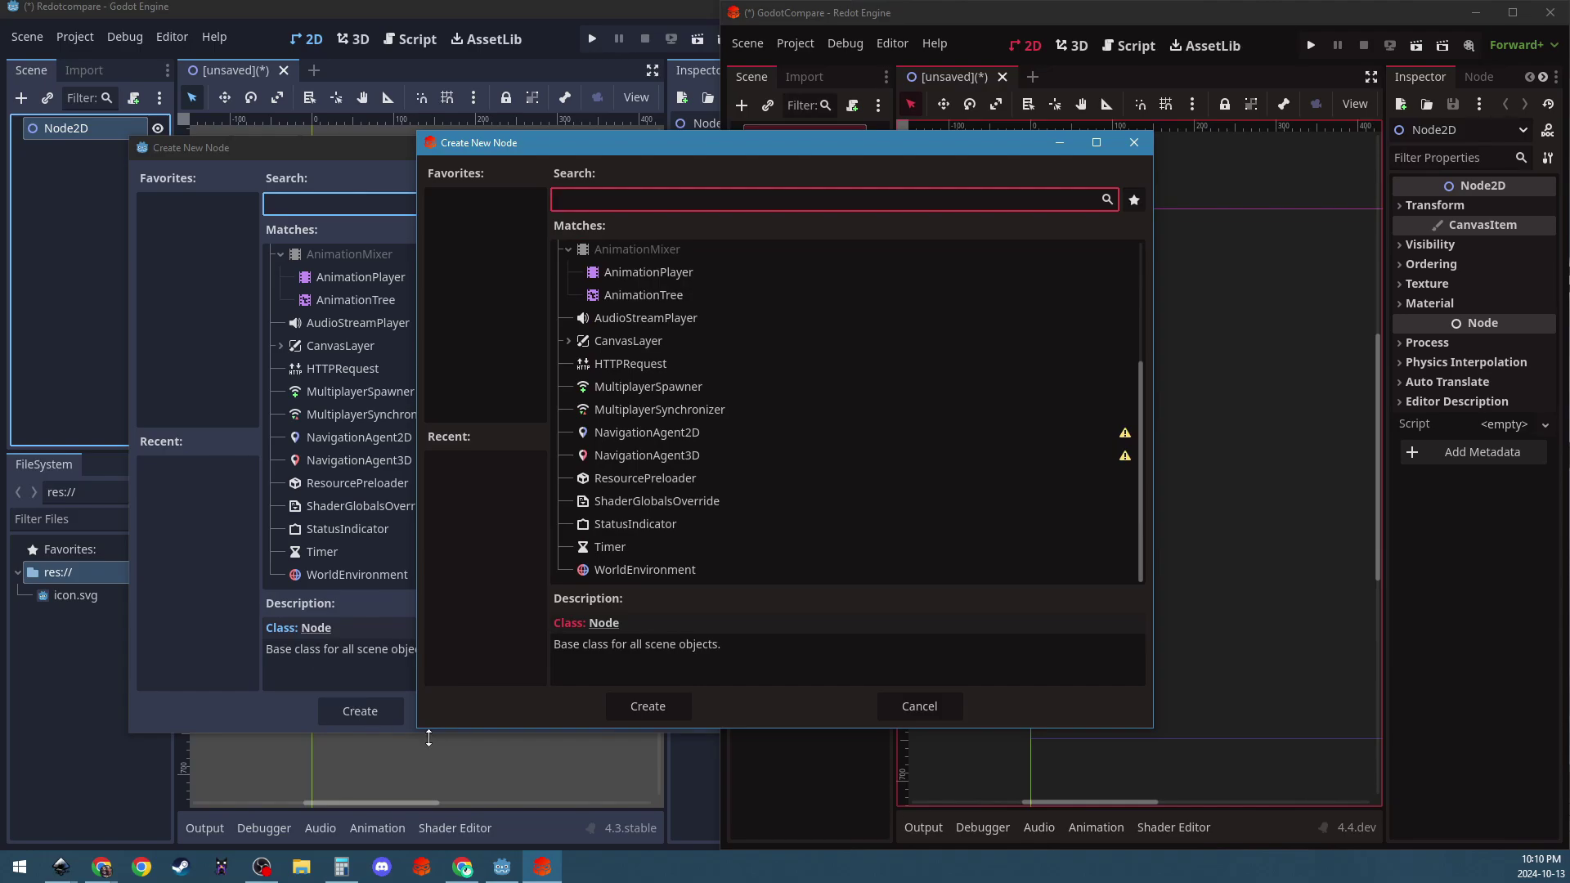
click(1146, 153)
drag(582, 147, 897, 150)
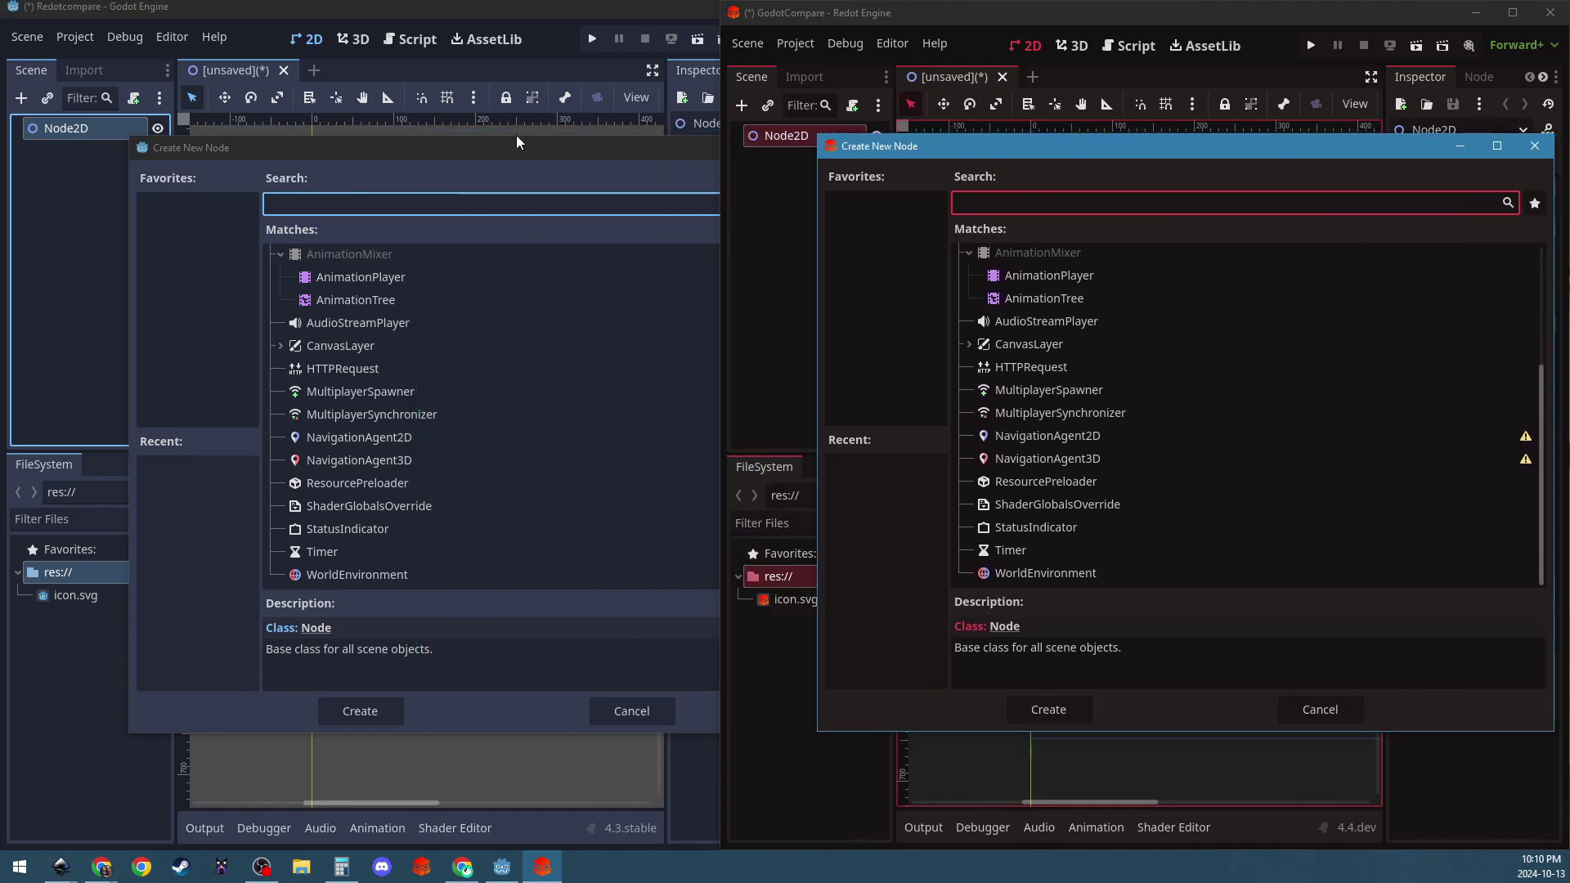
click(511, 147)
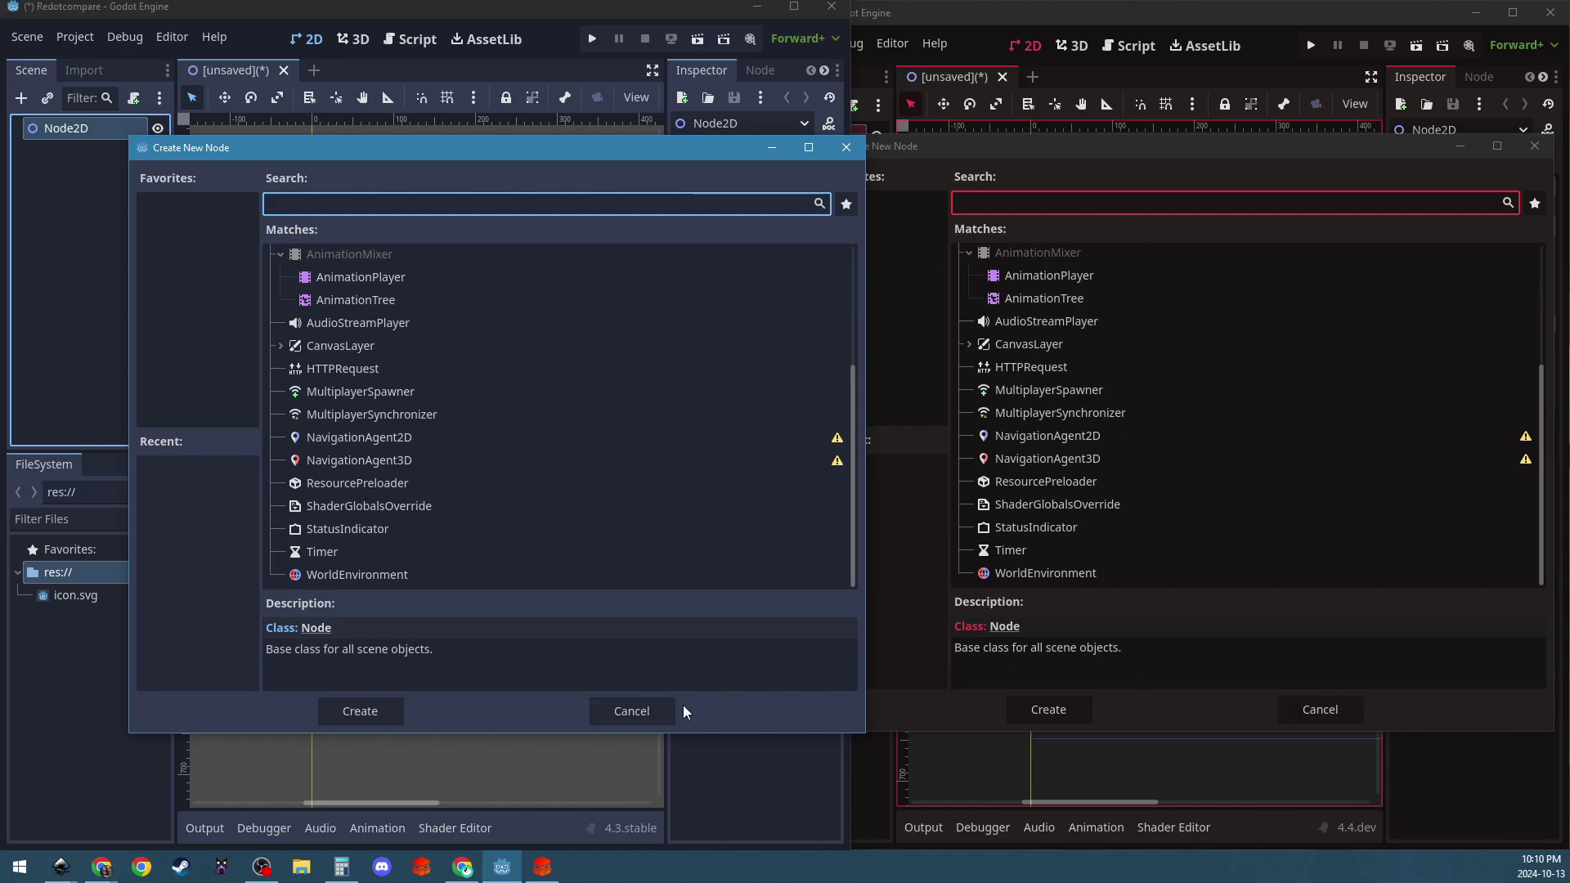
click(638, 710)
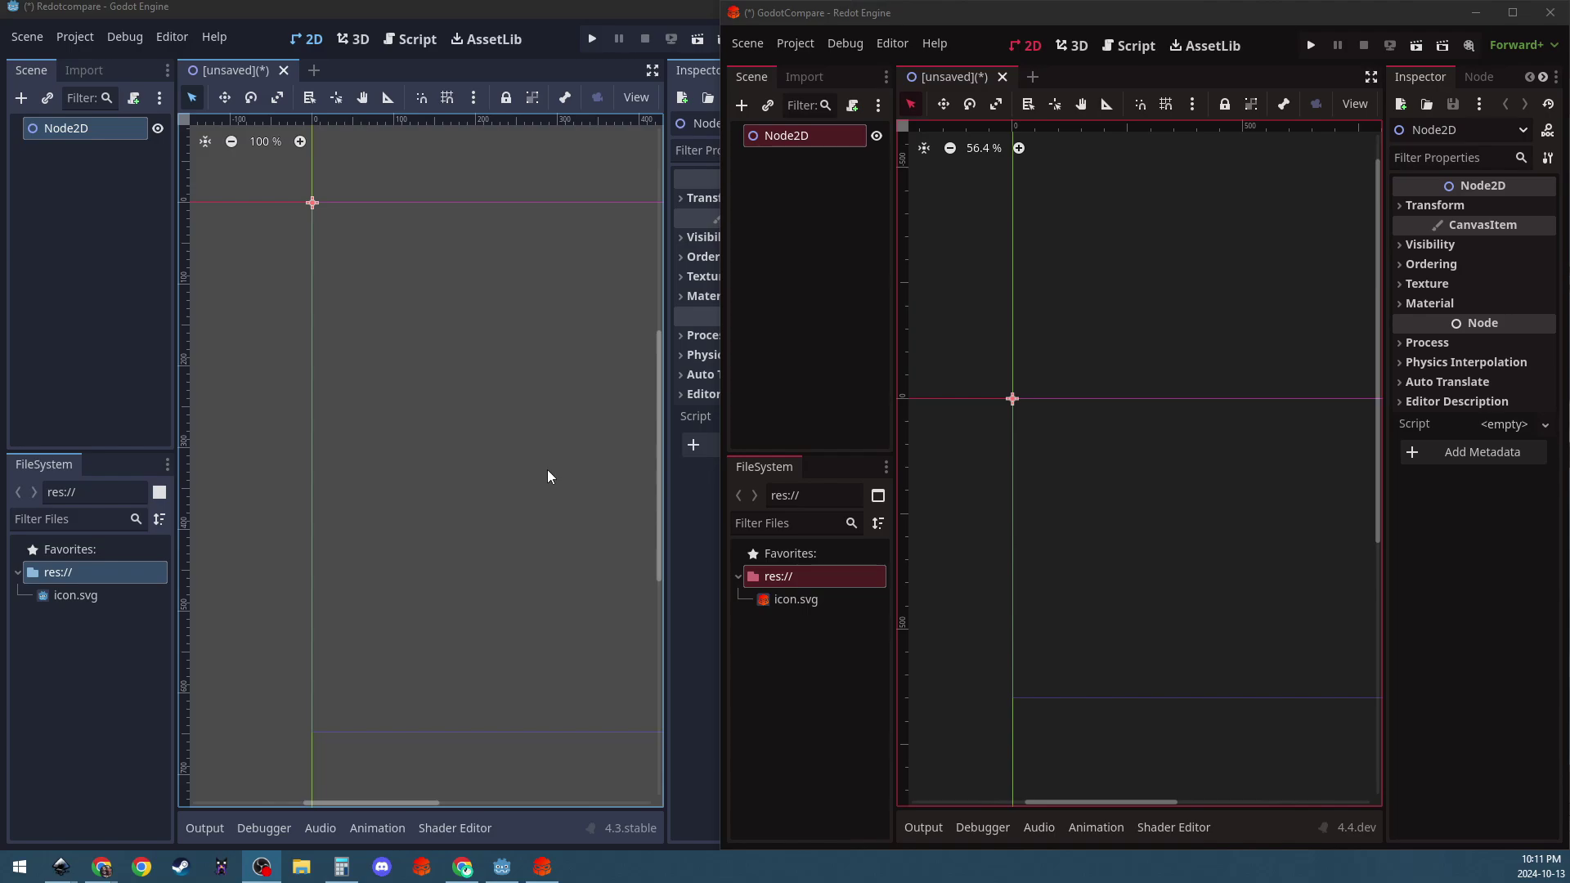
Attach a new node_2d.gd script to Godot's Node2D node.
right_click(117, 131)
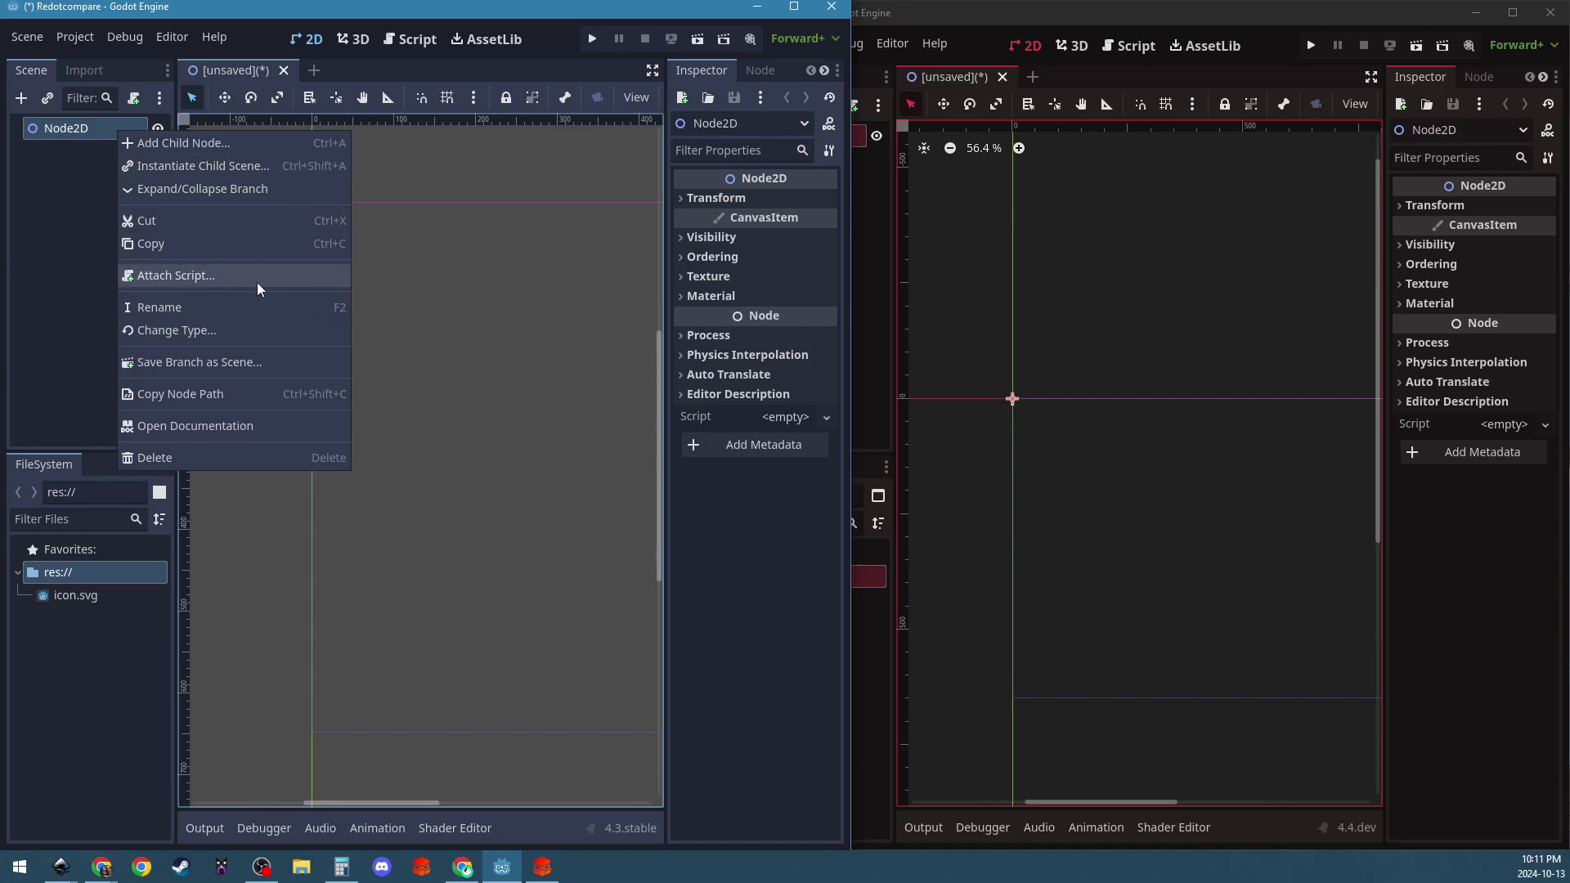
click(257, 284)
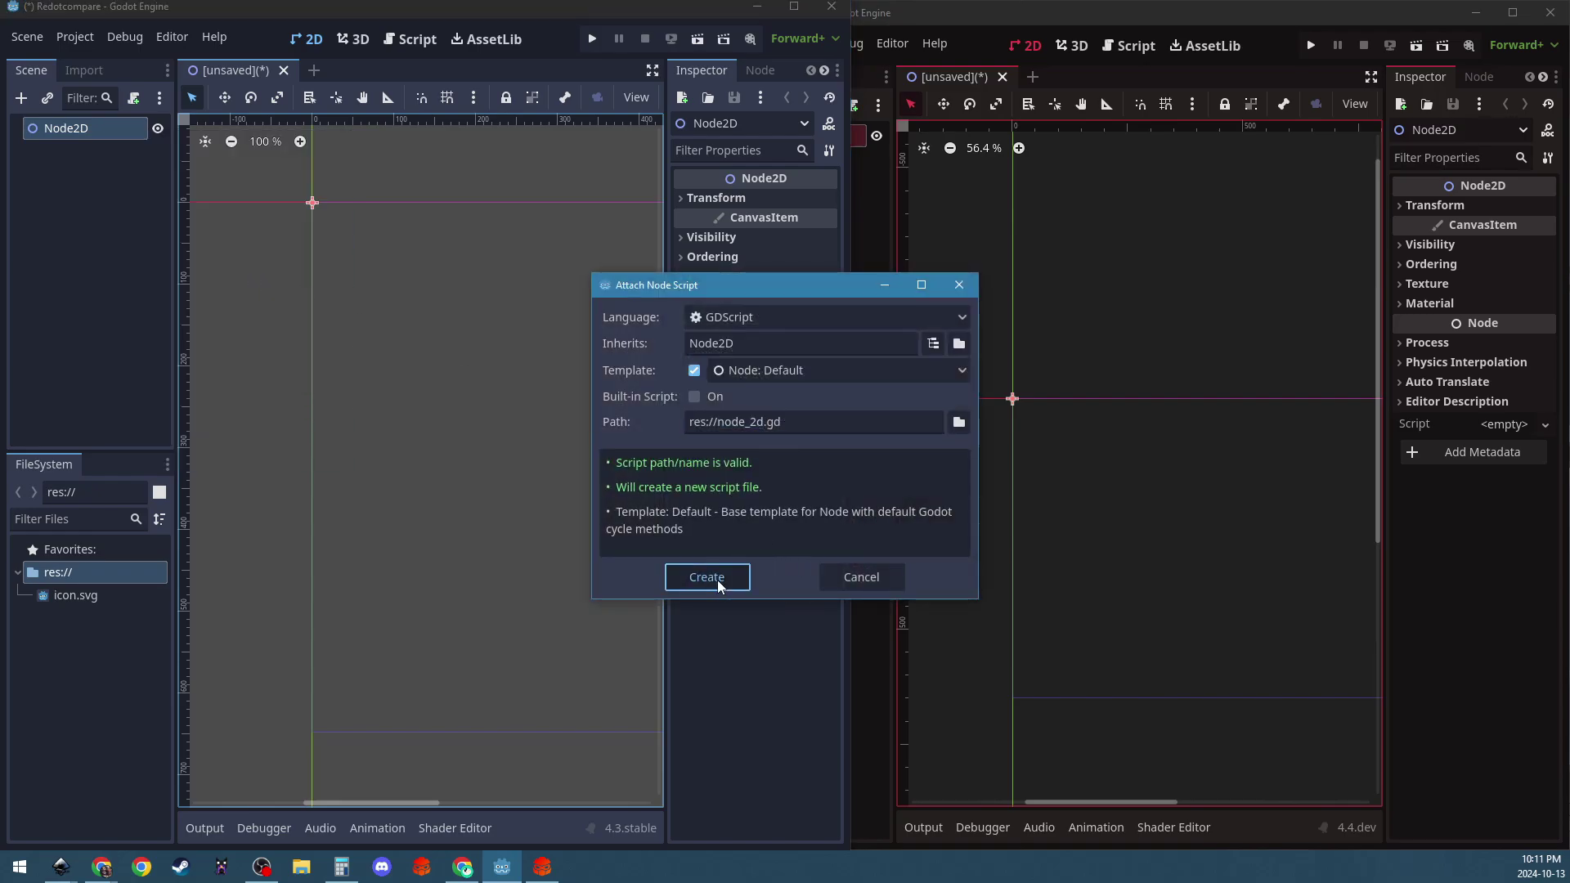
click(708, 577)
Add print("hello") inside _ready(), then run the project using the current scene as main.
click(516, 216)
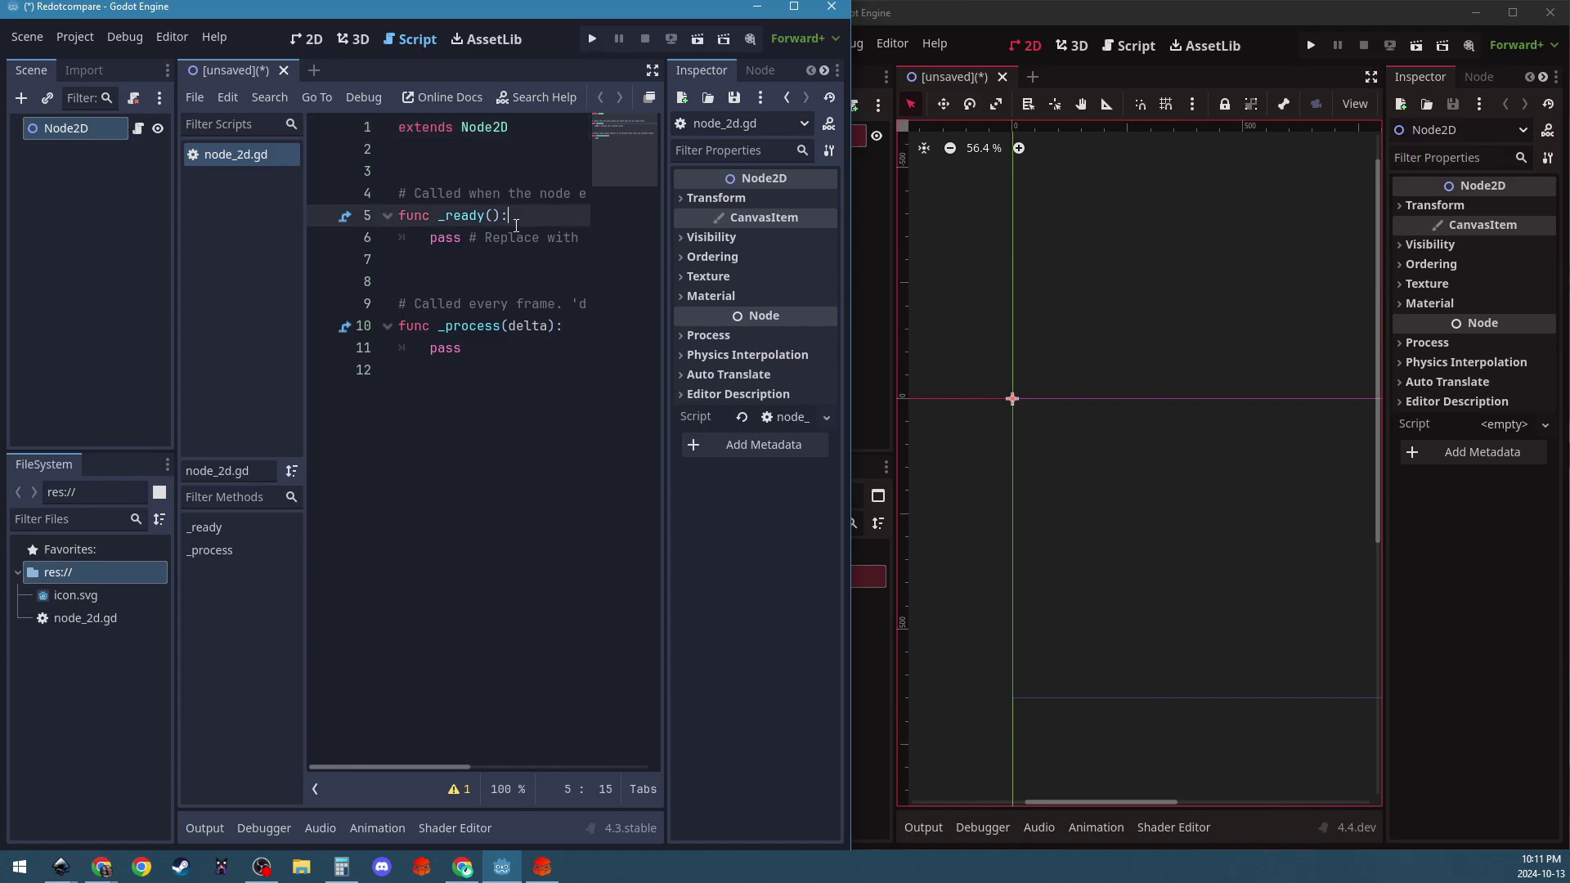
key(Return)
text(int)
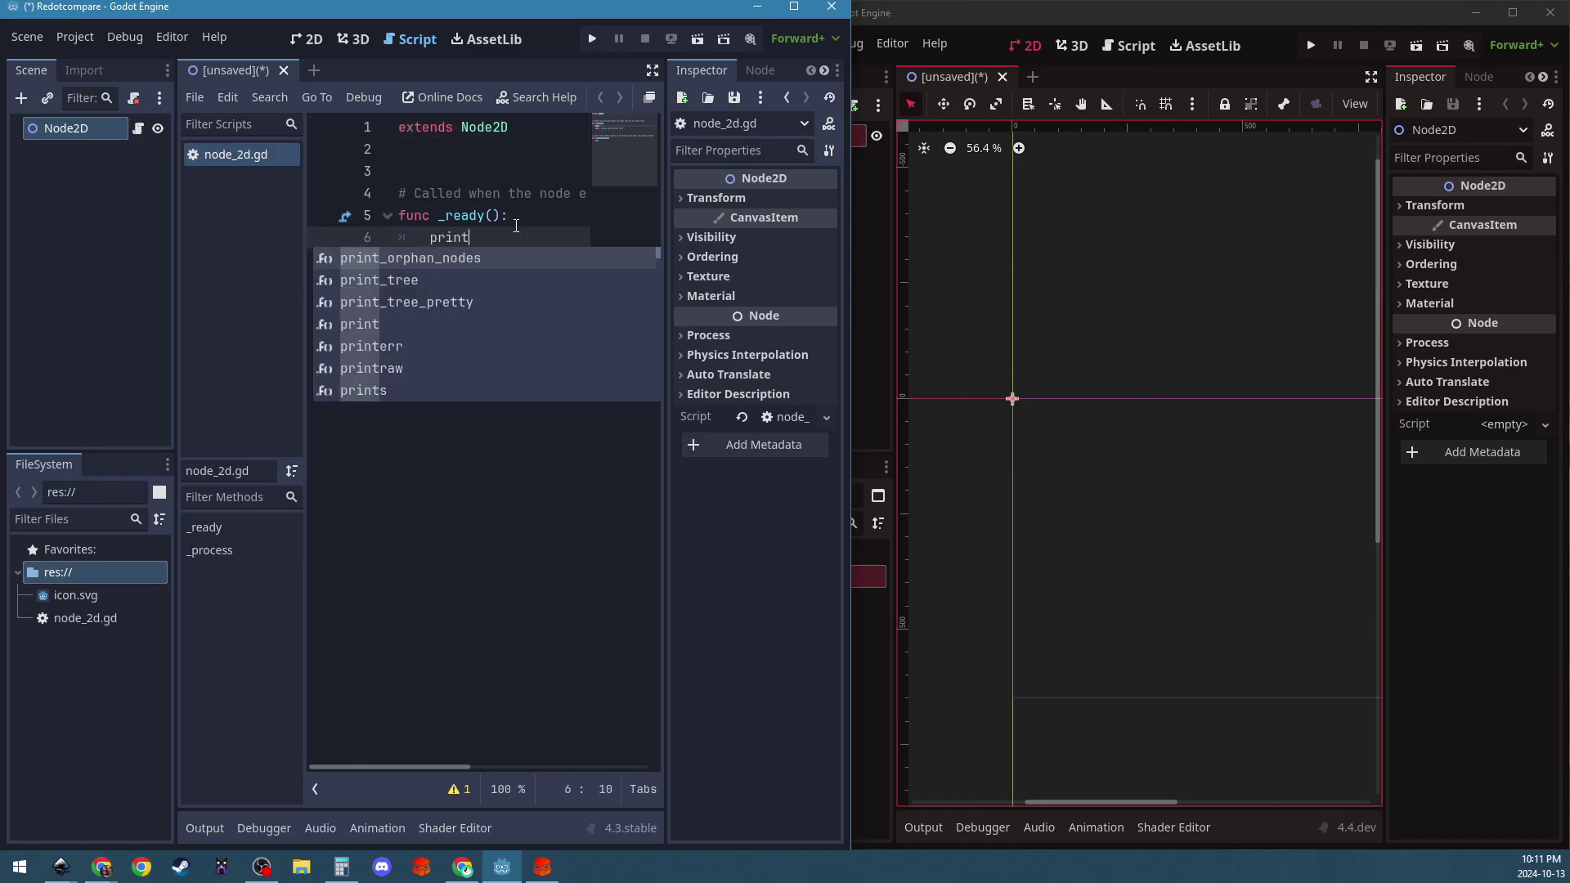
text((")
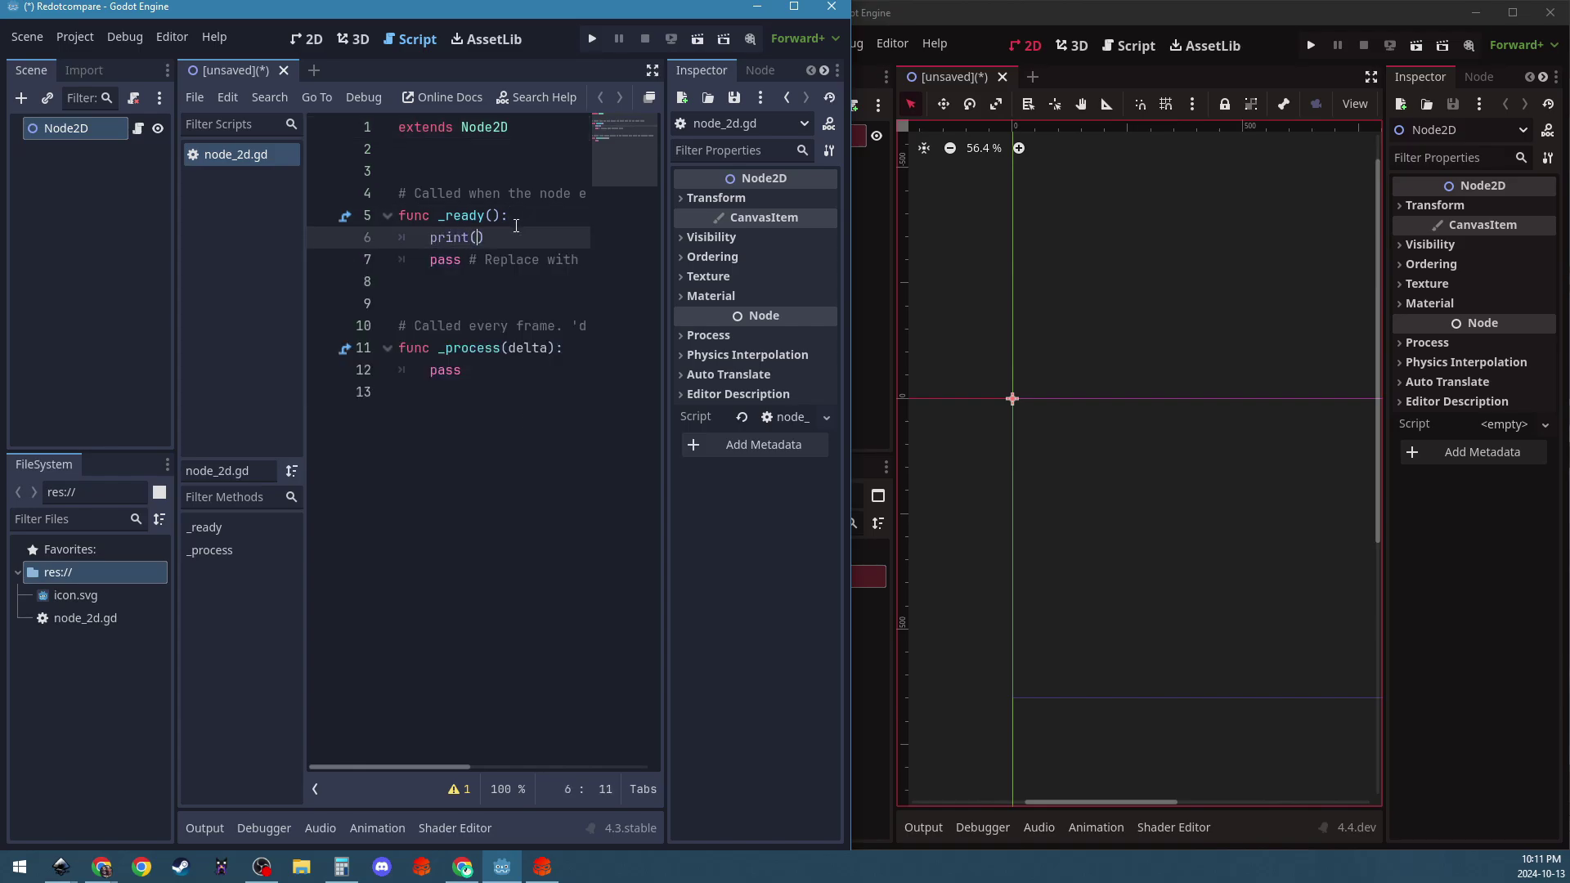
text(hello)
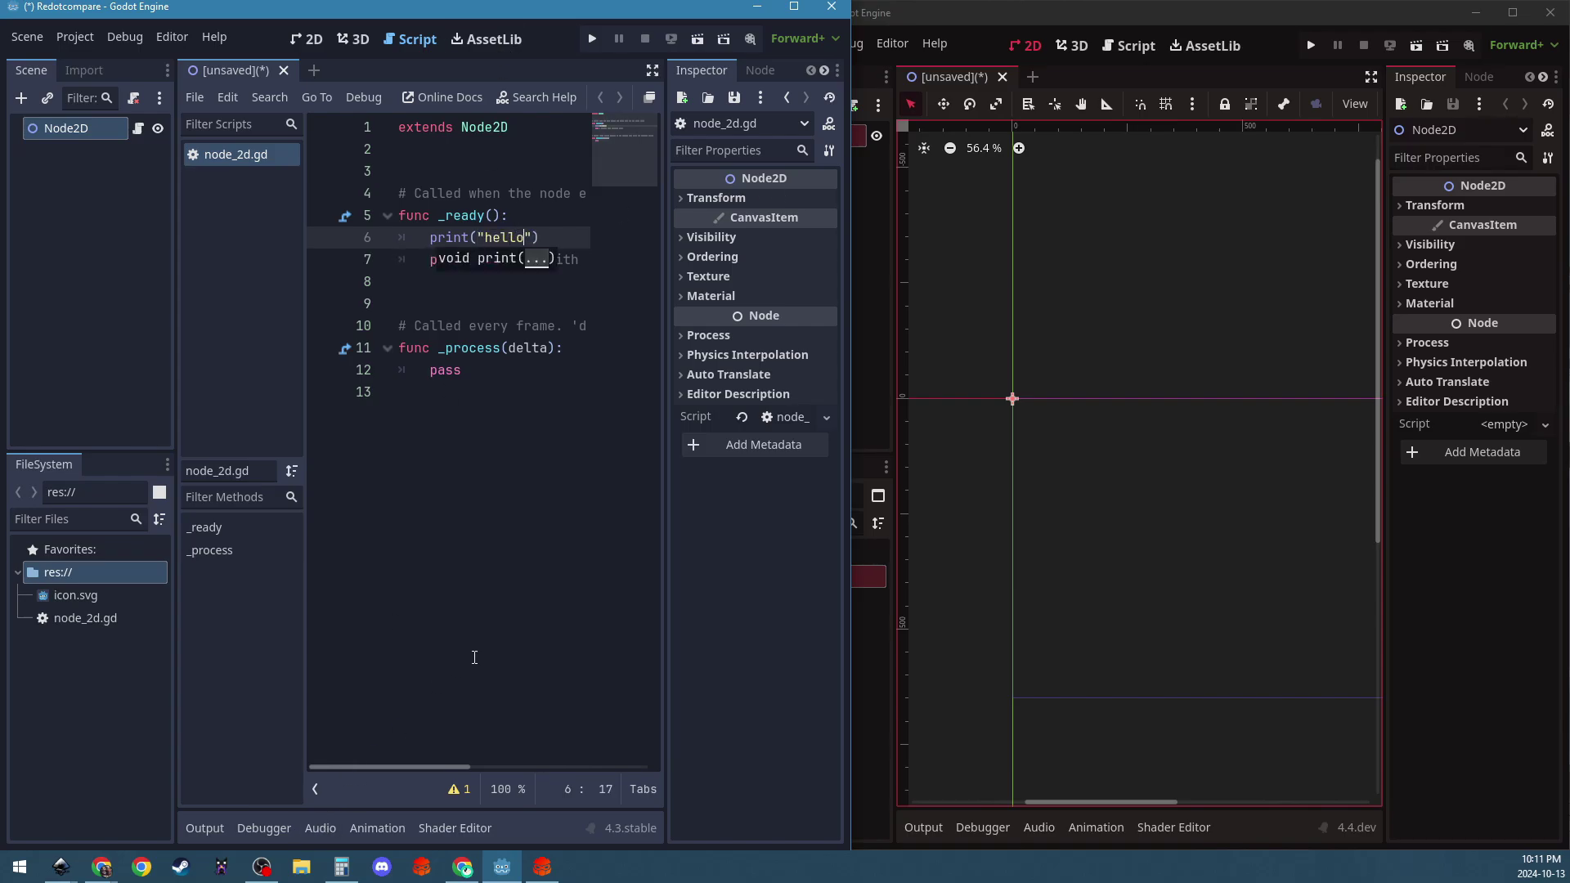
click(593, 41)
click(895, 464)
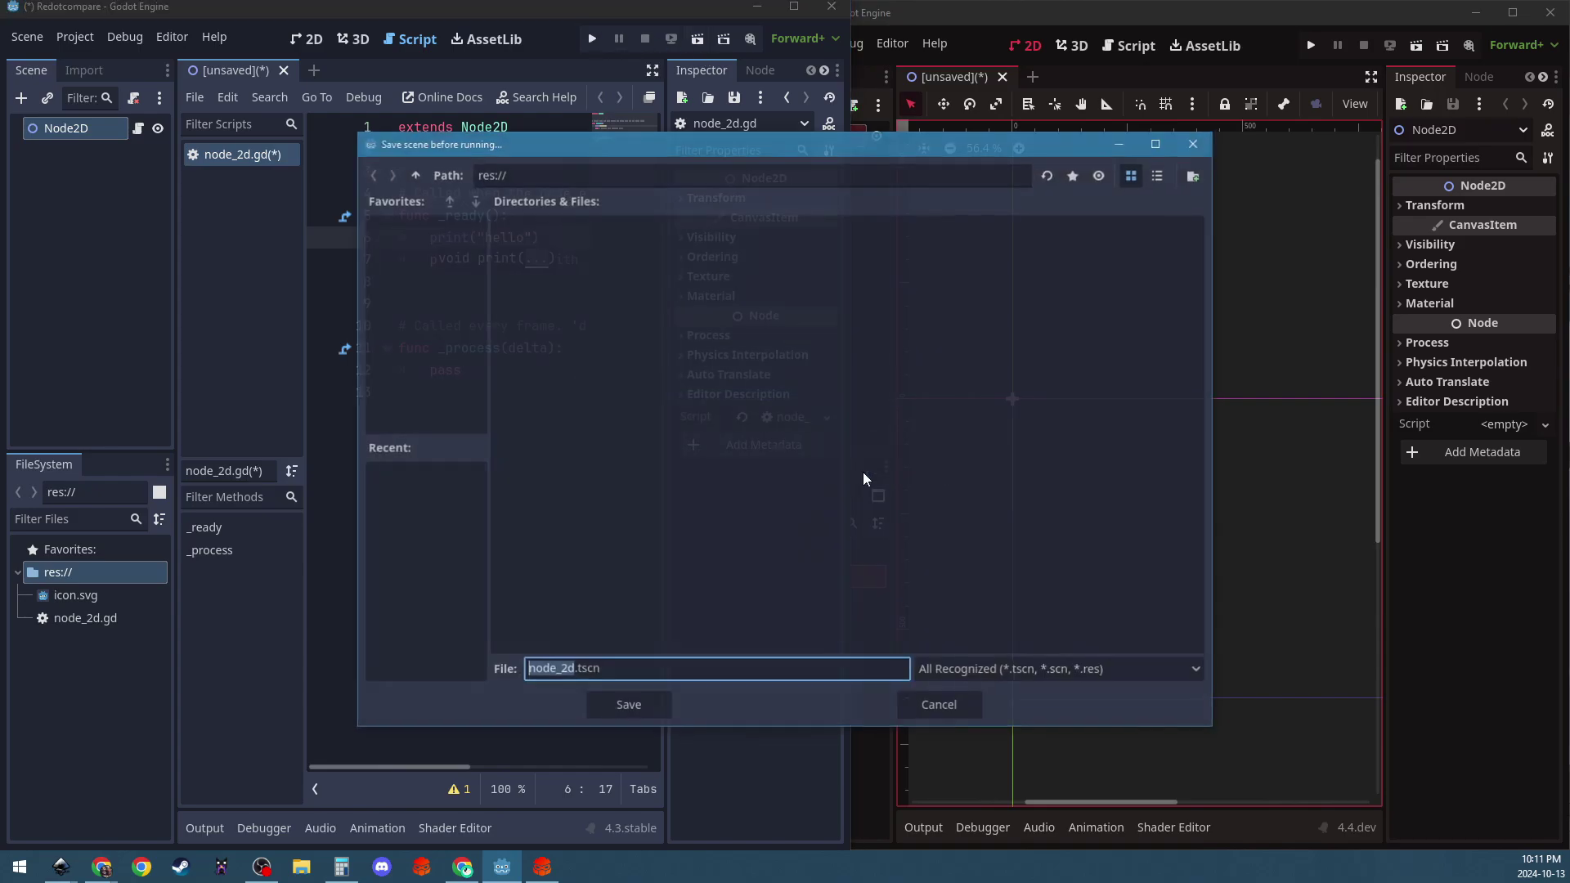
Save the scene as node_2d.tscn, run it printing hello, close the game, and return to Redot.
click(650, 705)
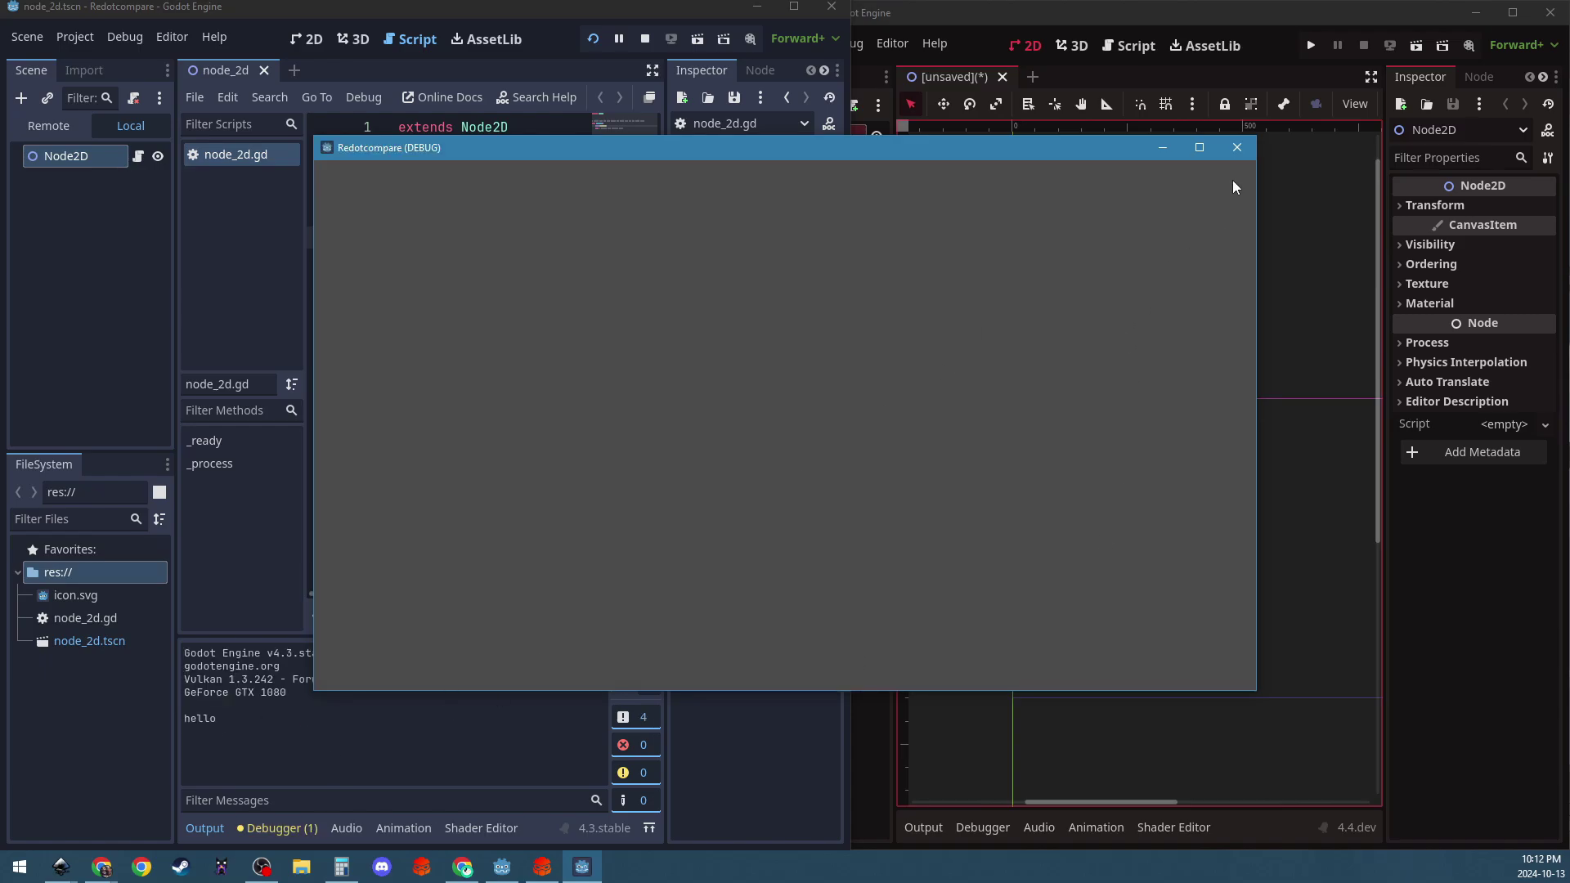
click(1236, 147)
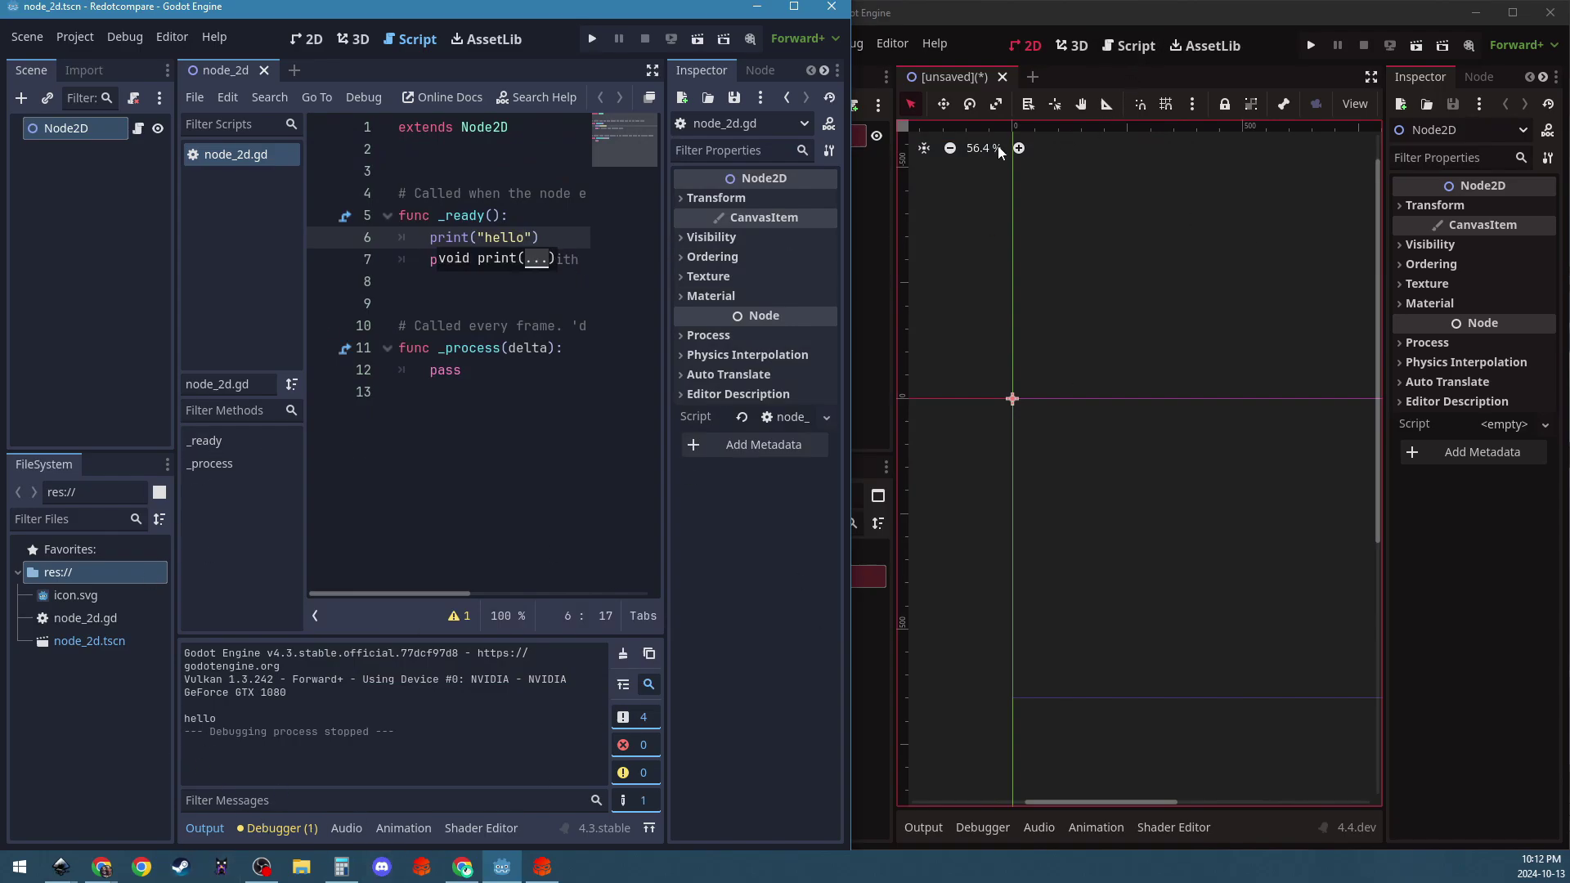
click(950, 328)
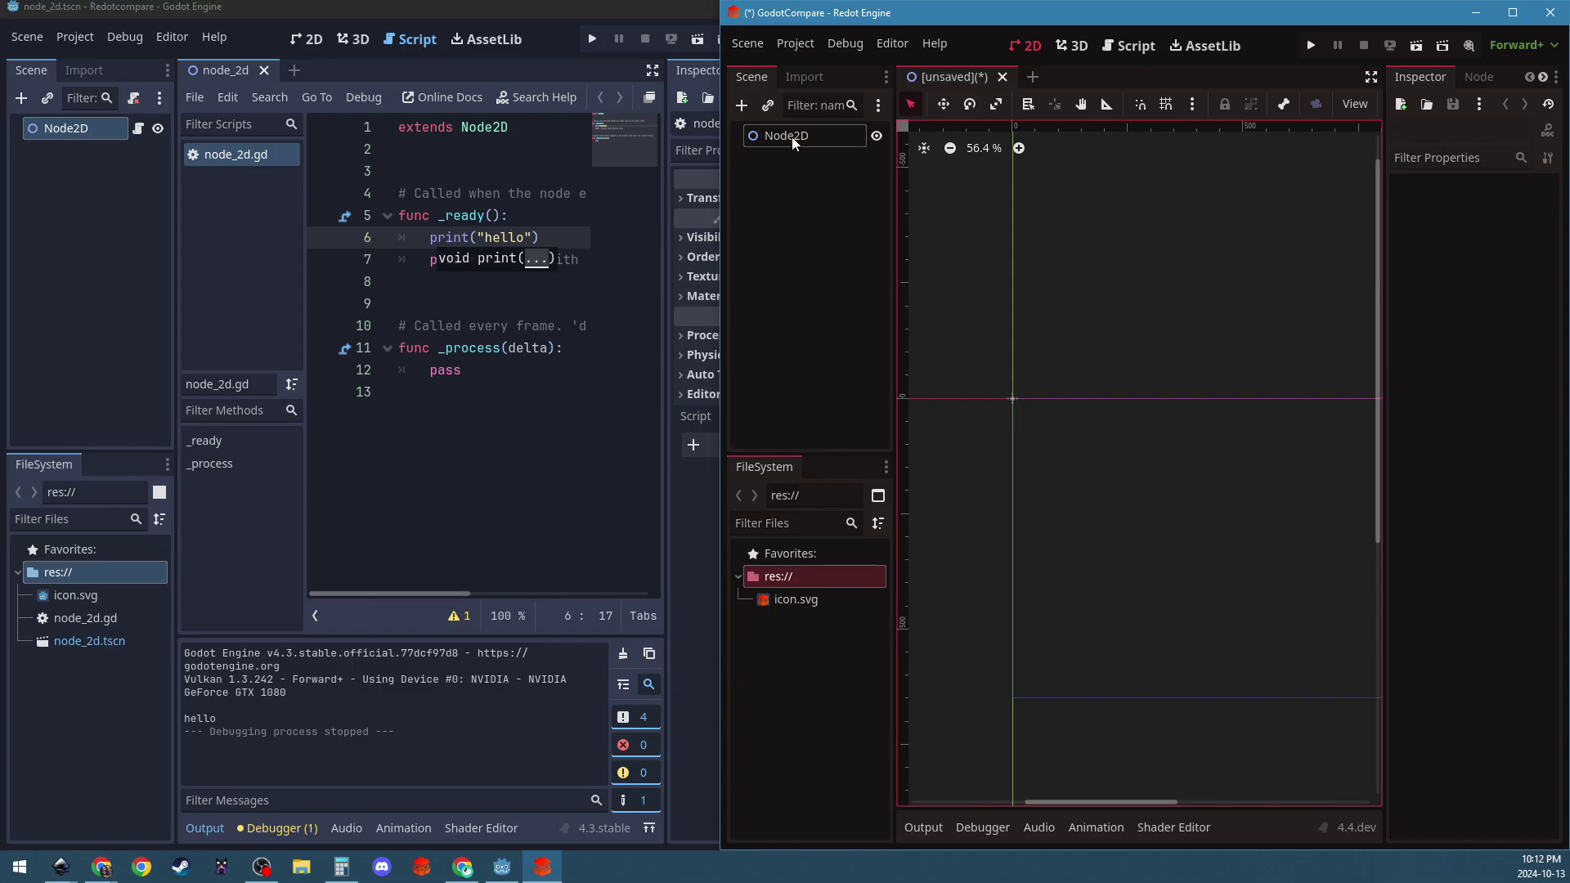
Copy the print("hello") line from the Godot script editor.
drag(571, 236, 444, 241)
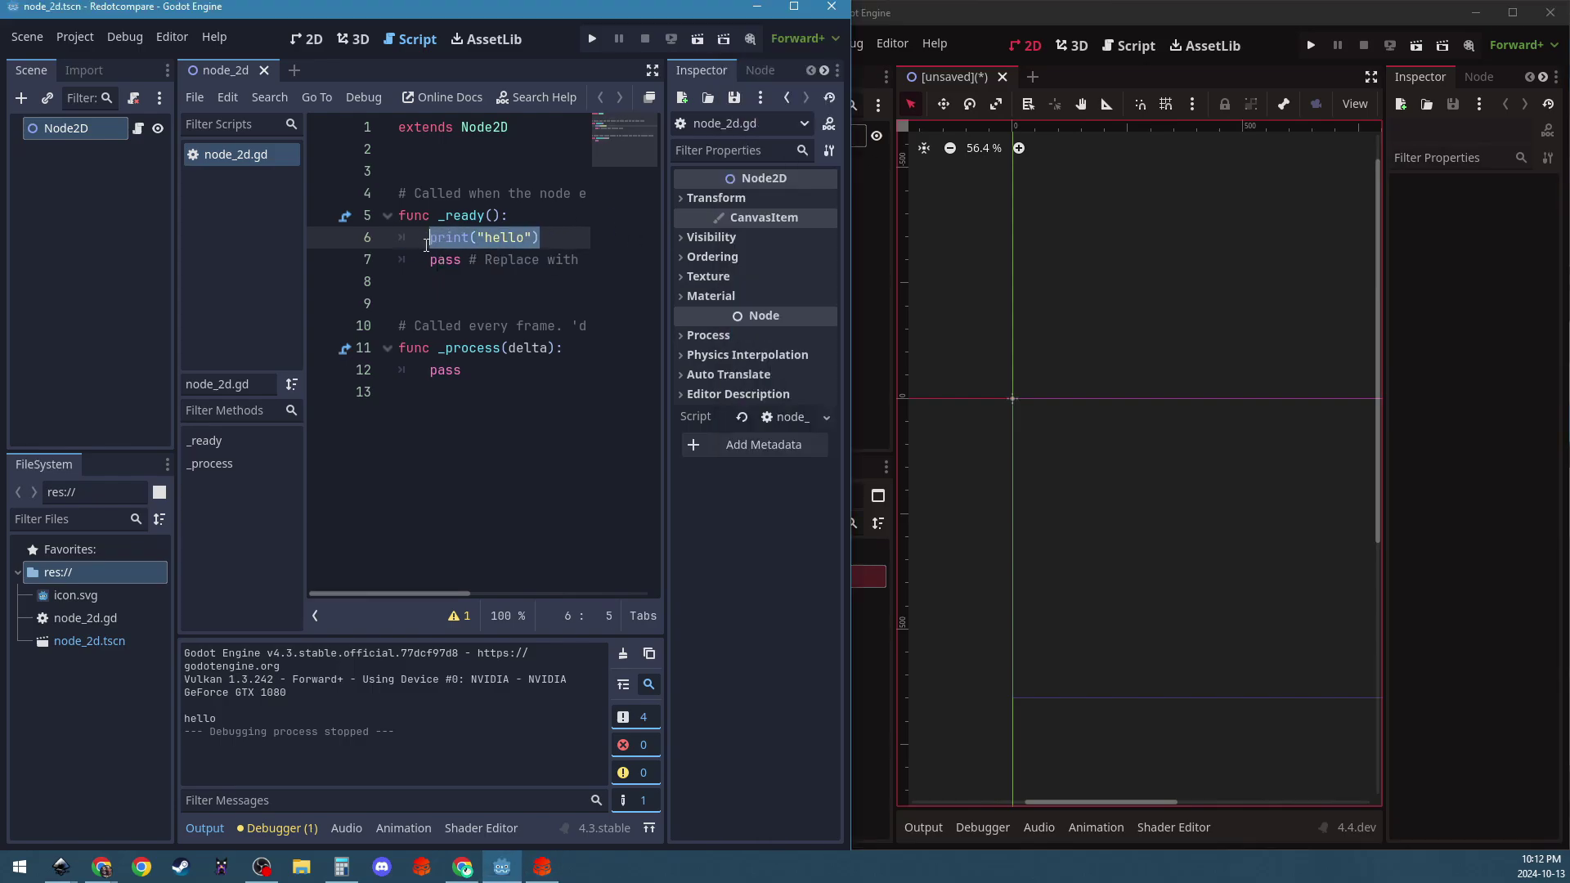
right_click(468, 245)
click(507, 336)
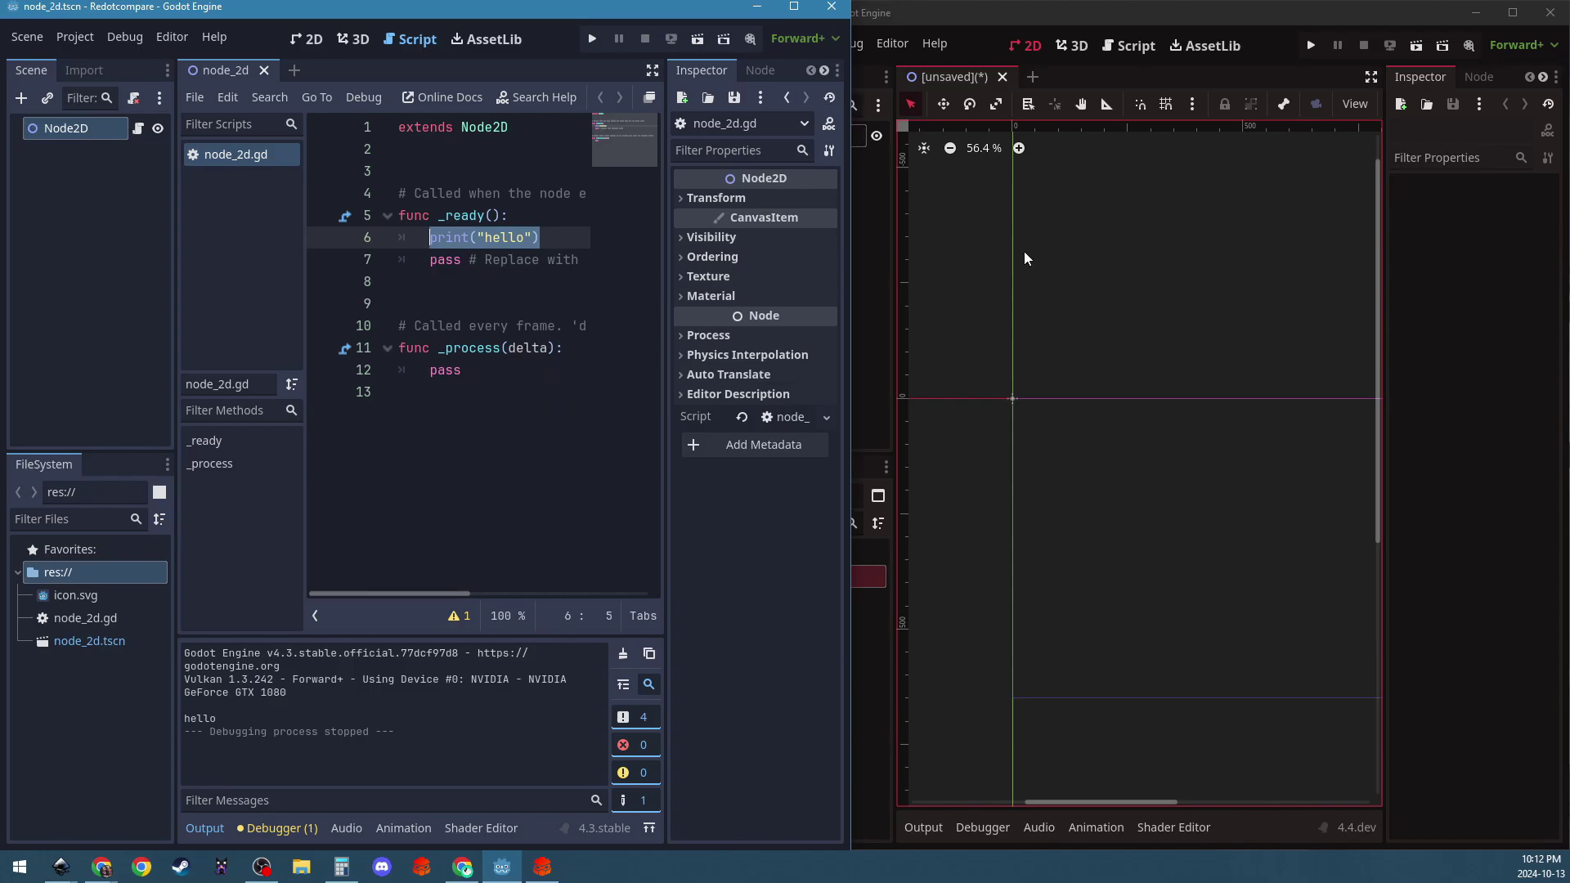
Attach a new node_2d.gd script to the Node2D node in Redot.
click(877, 256)
click(832, 135)
right_click(815, 142)
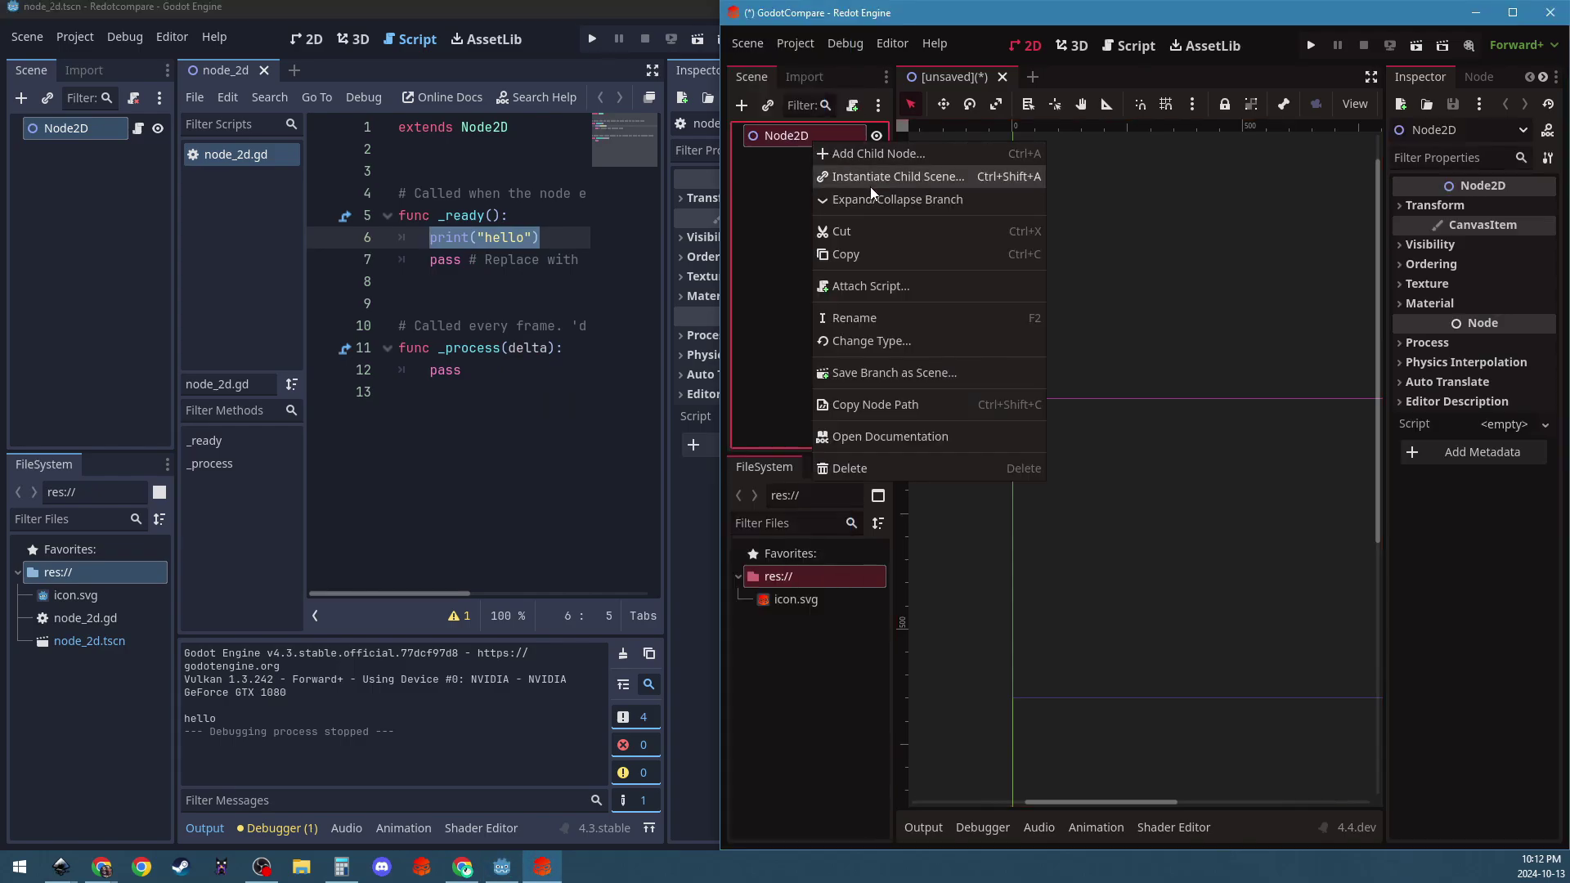
click(897, 286)
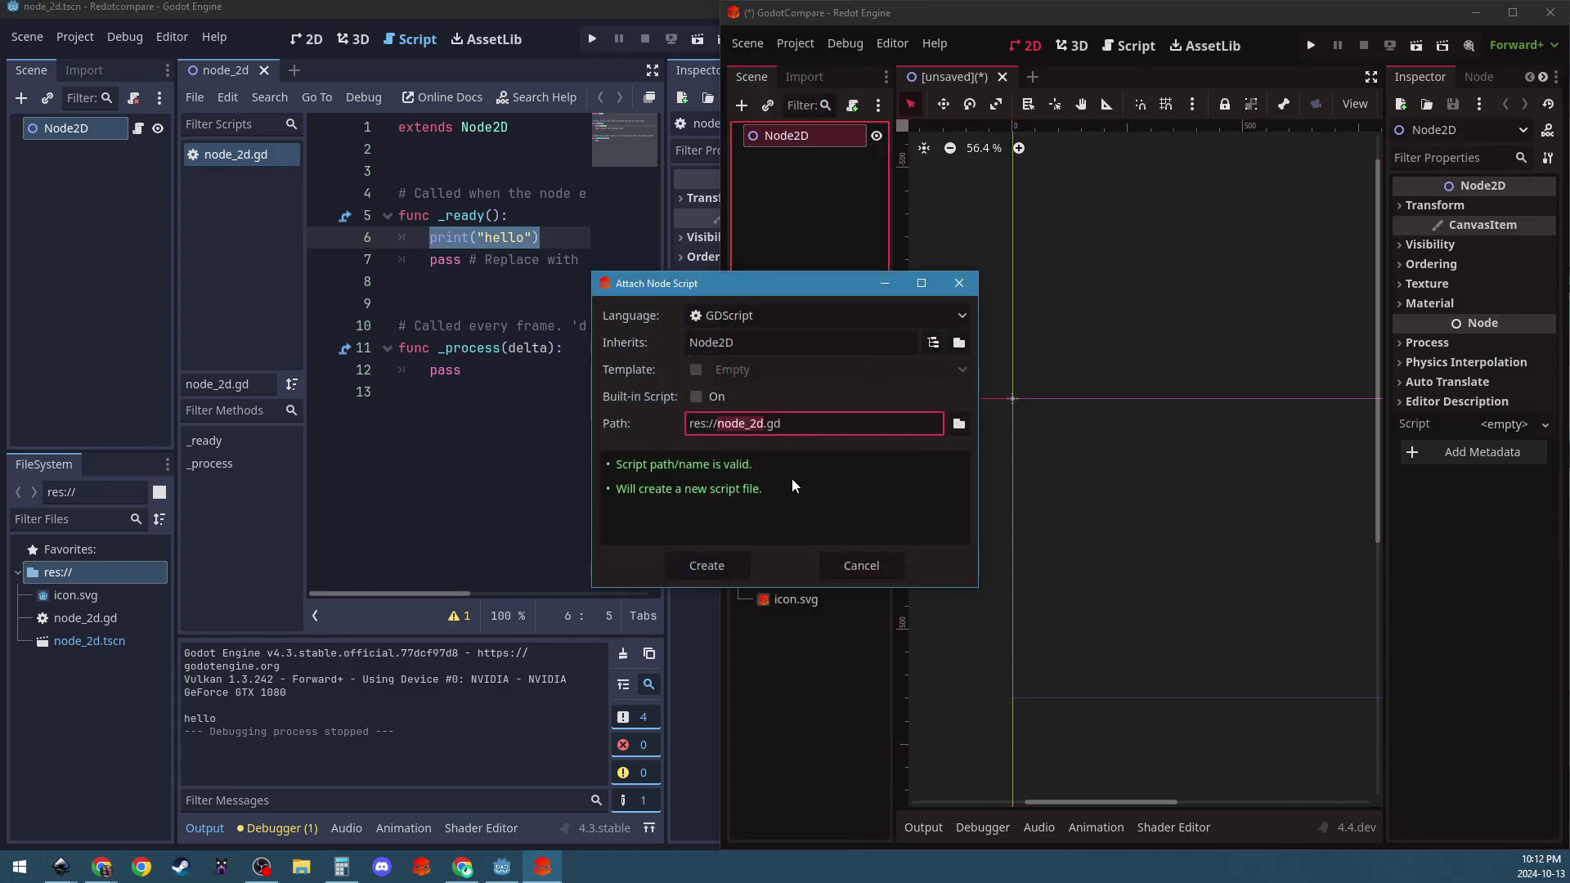
click(706, 566)
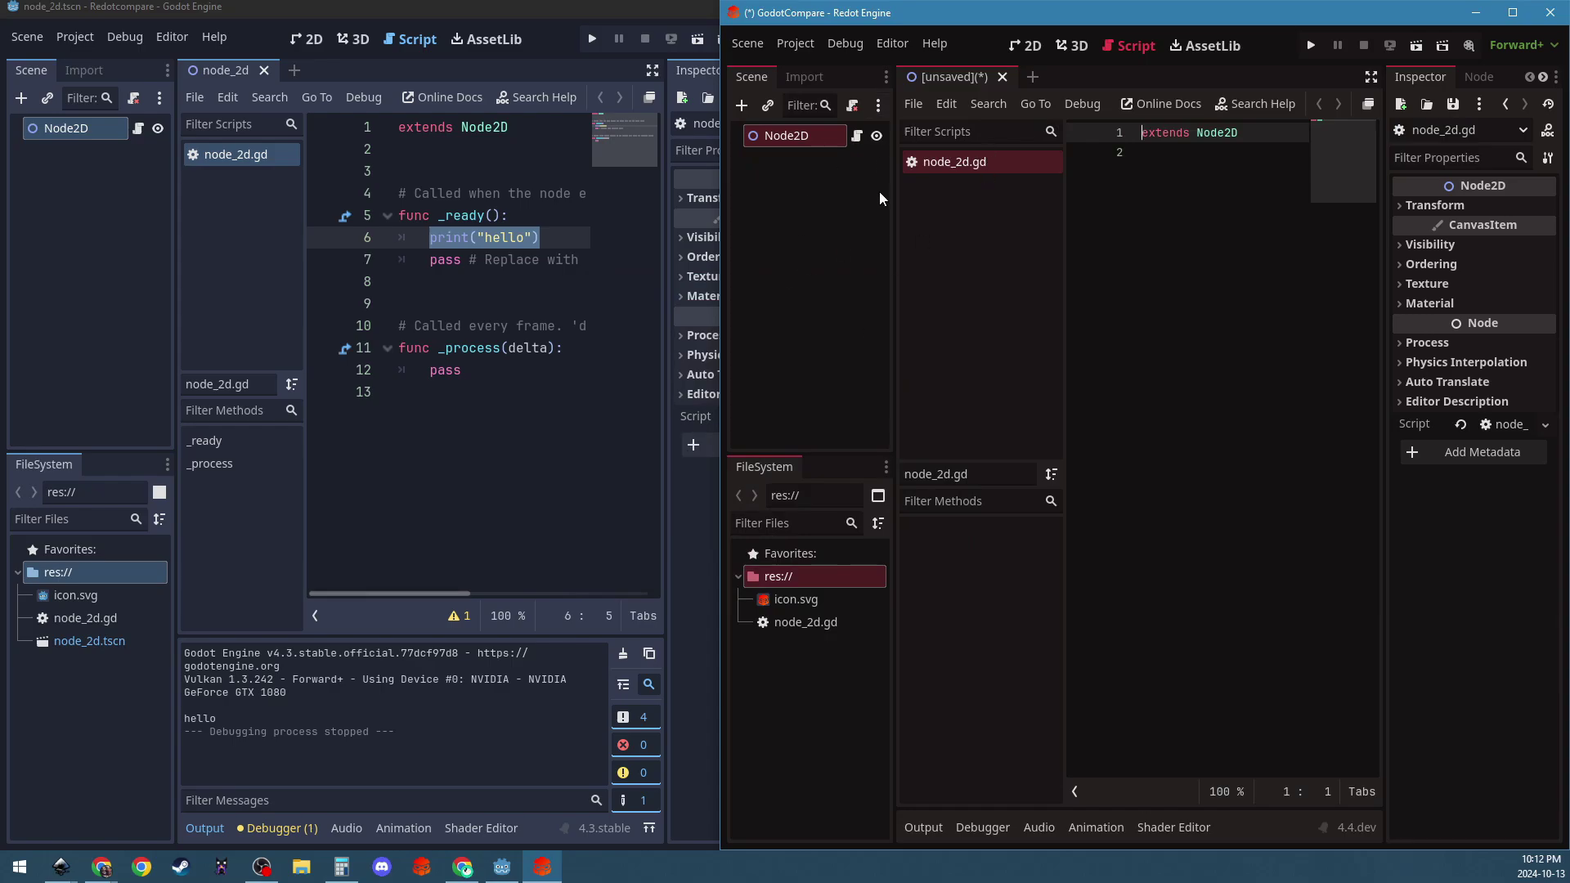
Add func _ready() -> void: printing "hello world" below extends Node2D, then run the project.
click(1162, 175)
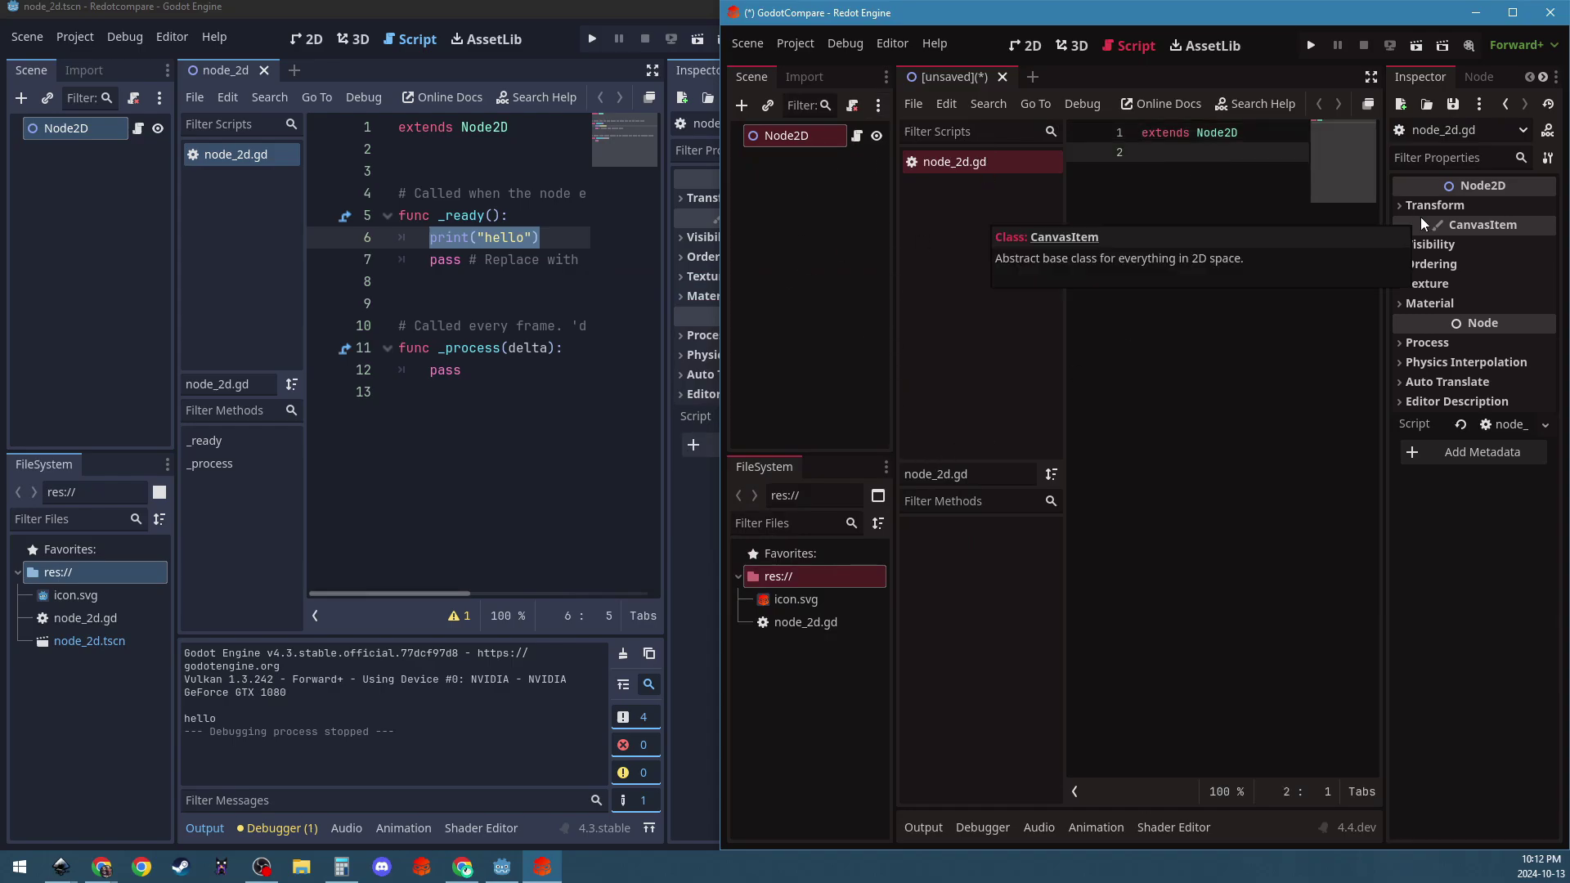
key(Return)
key(Return)
text(func _re)
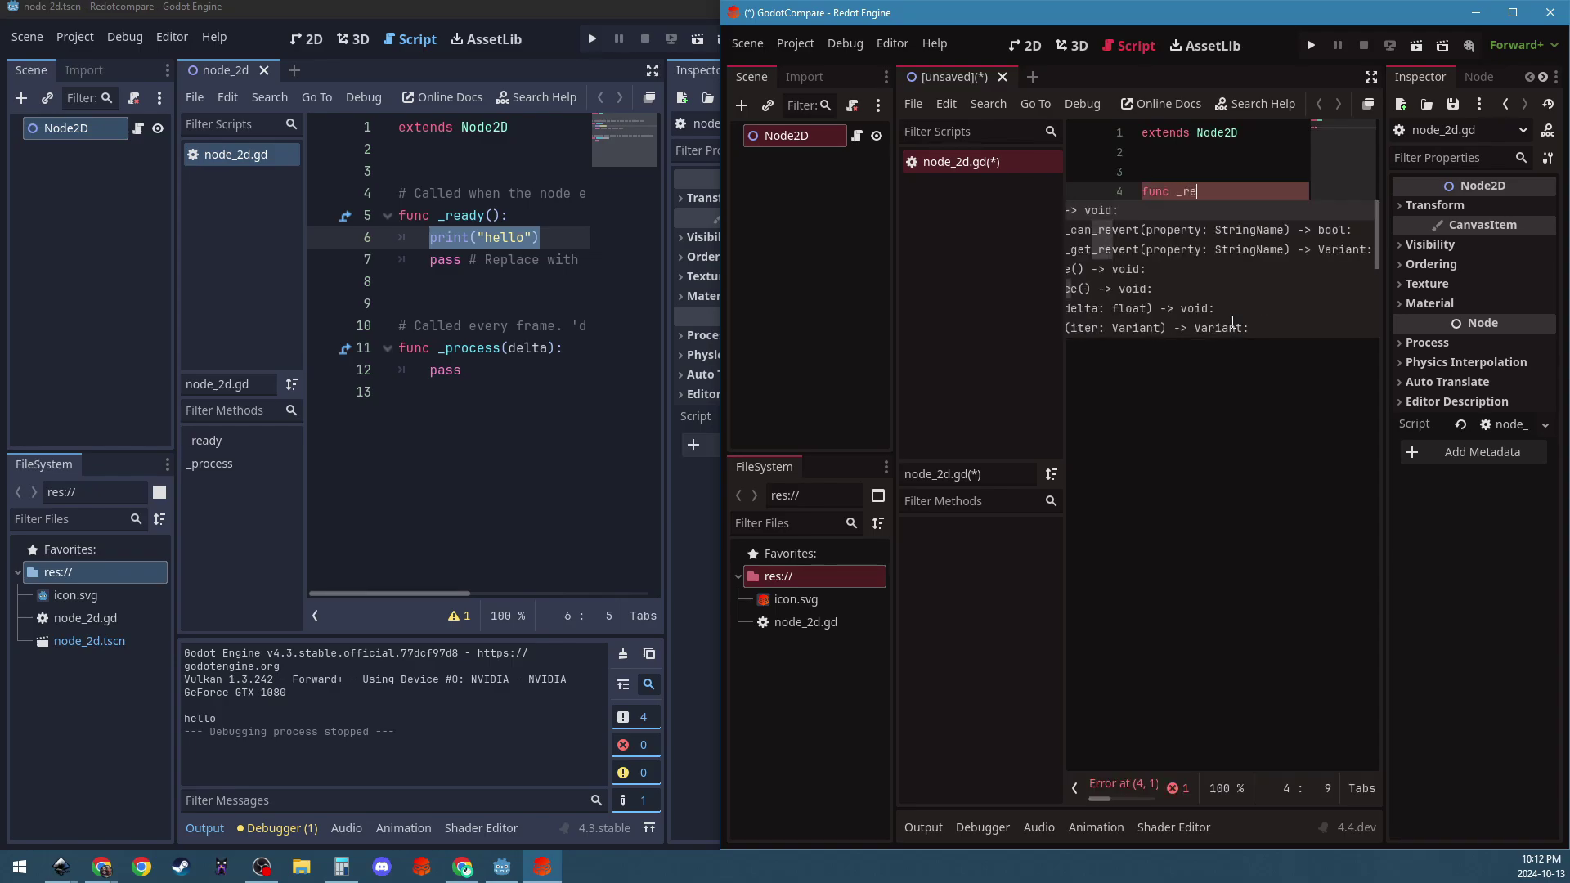
key(Down)
key(Down)
key(Down)
key(Return)
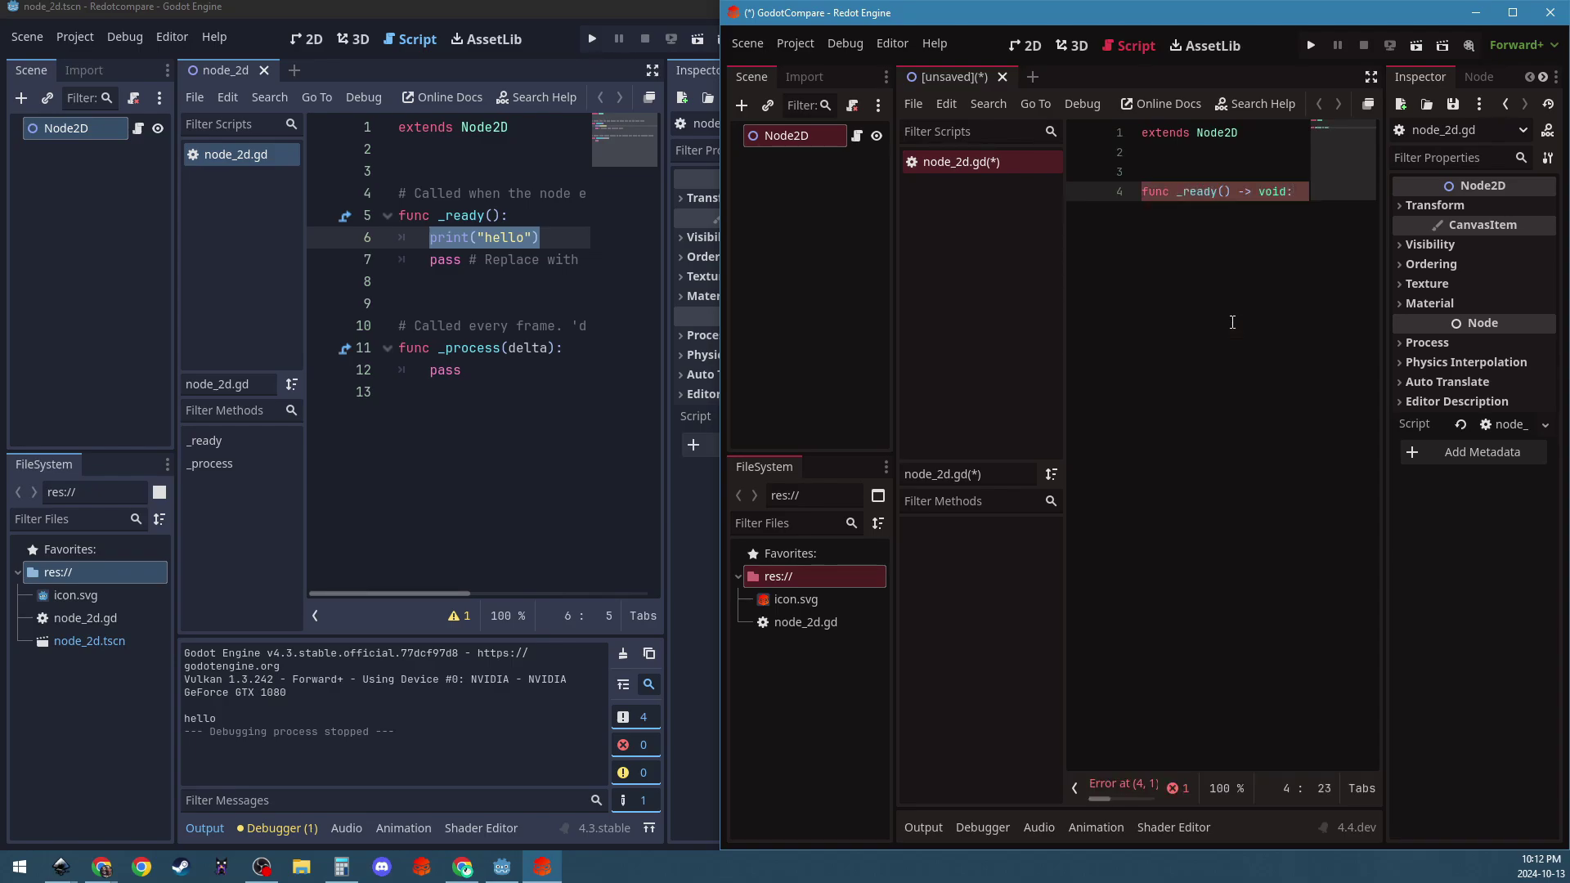
key(Return)
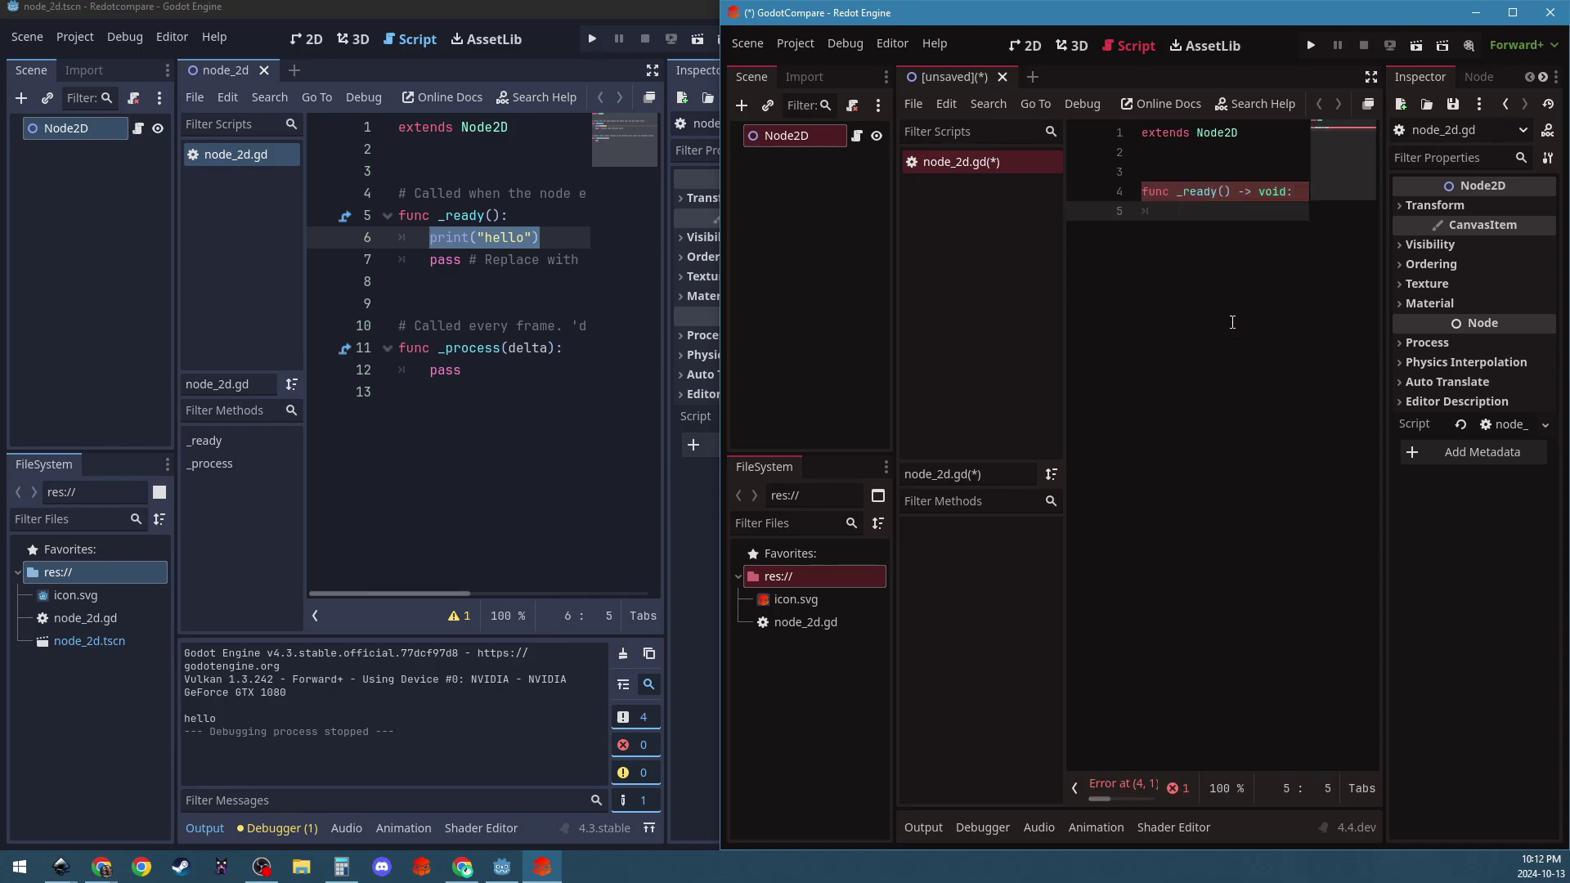
key(Right)
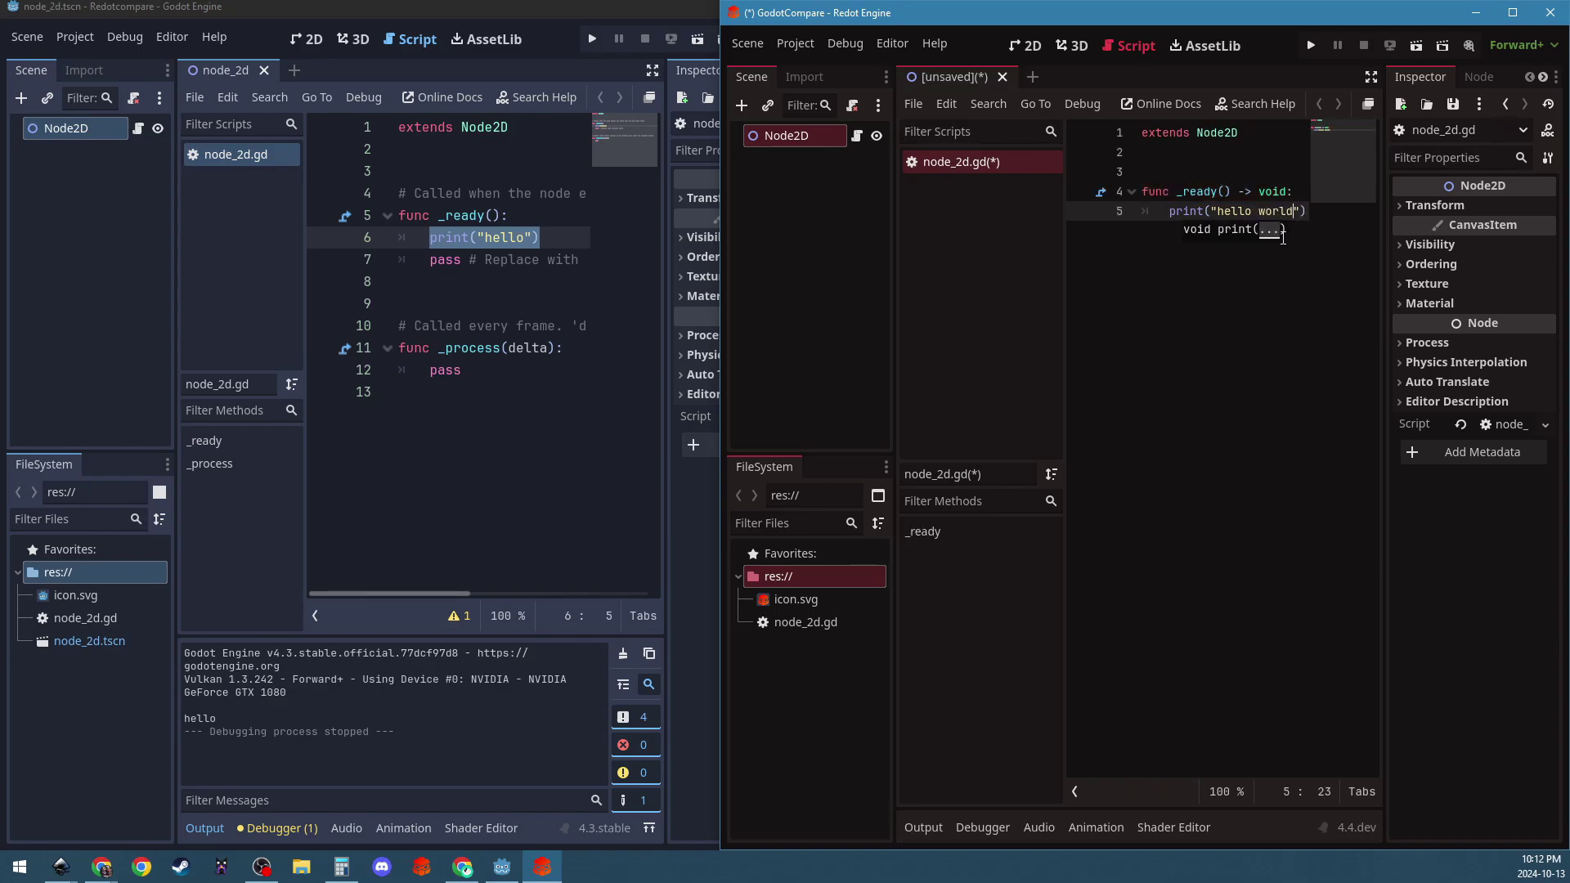
click(1311, 45)
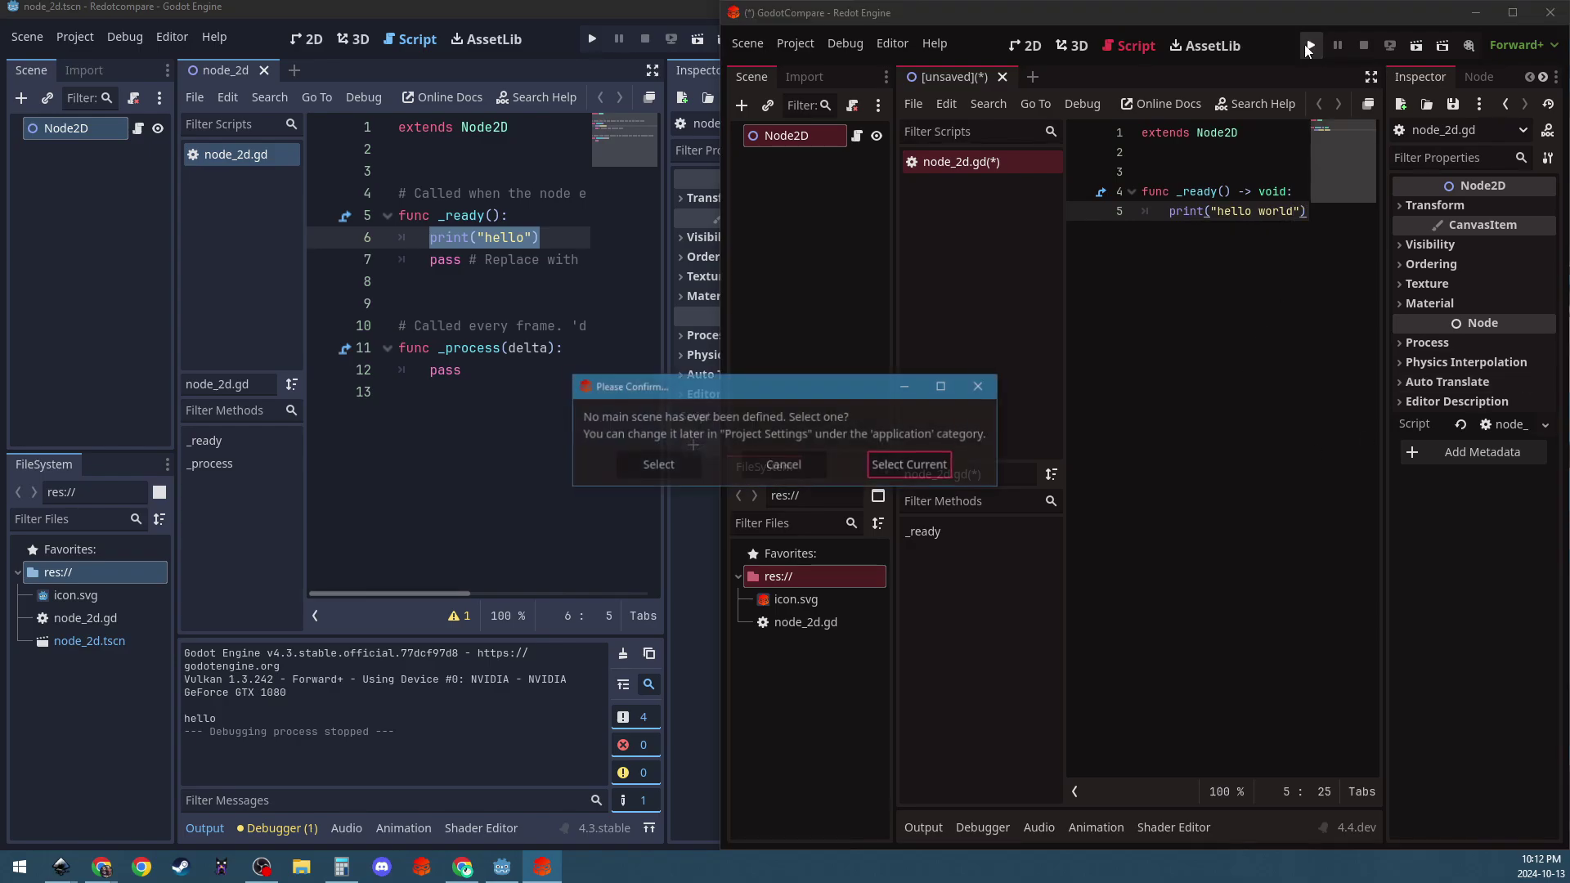
Make the current scene main, save it as node_2d.tscn, and compare the Redot and Godot editors.
click(931, 478)
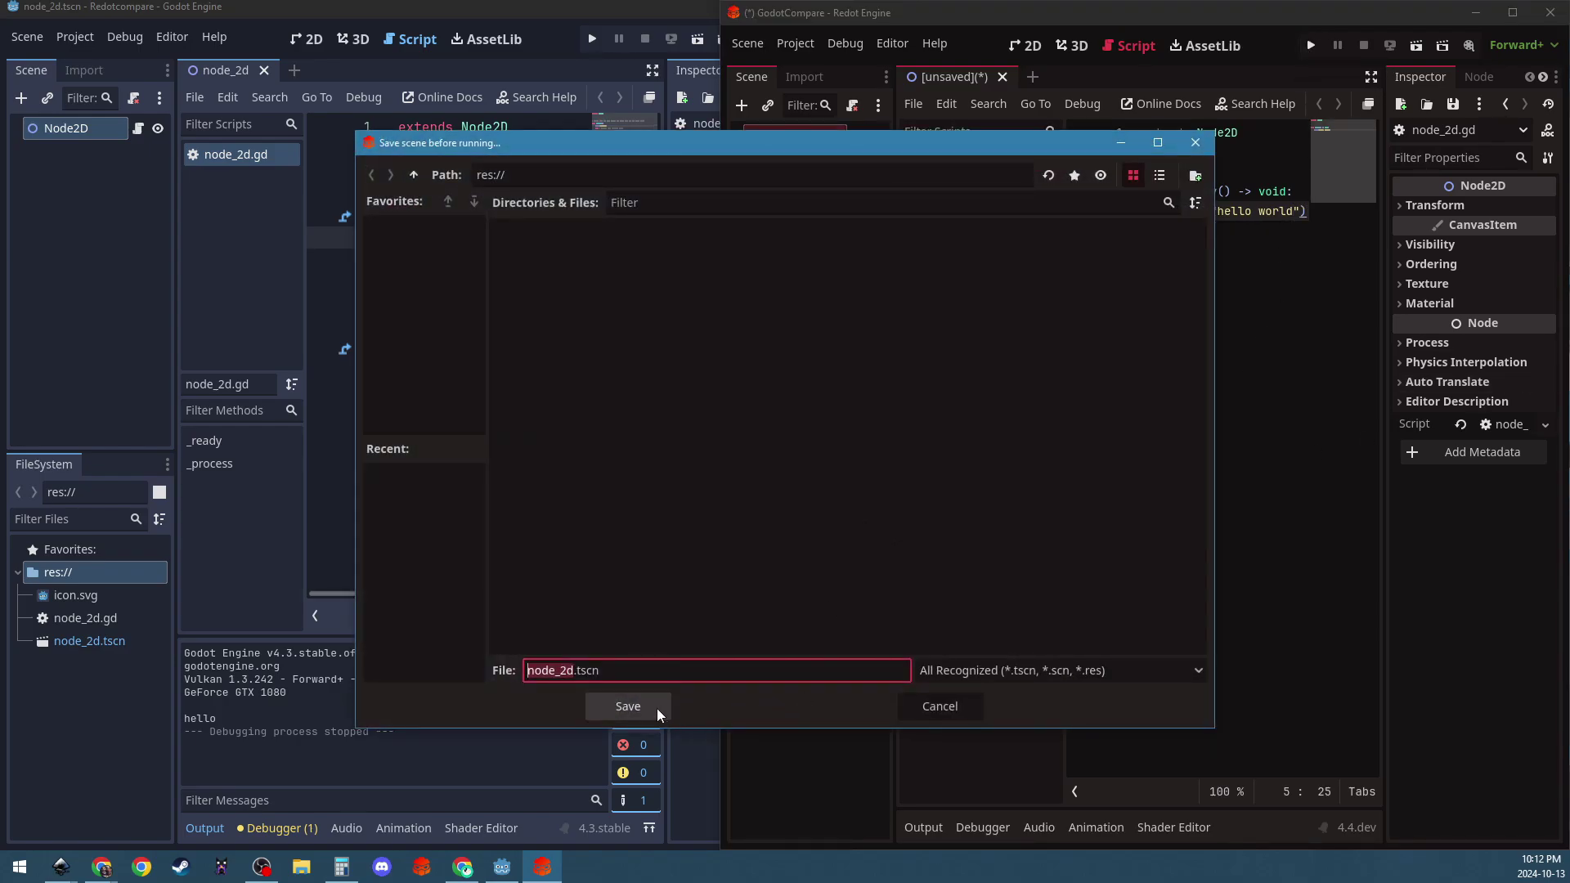
click(657, 711)
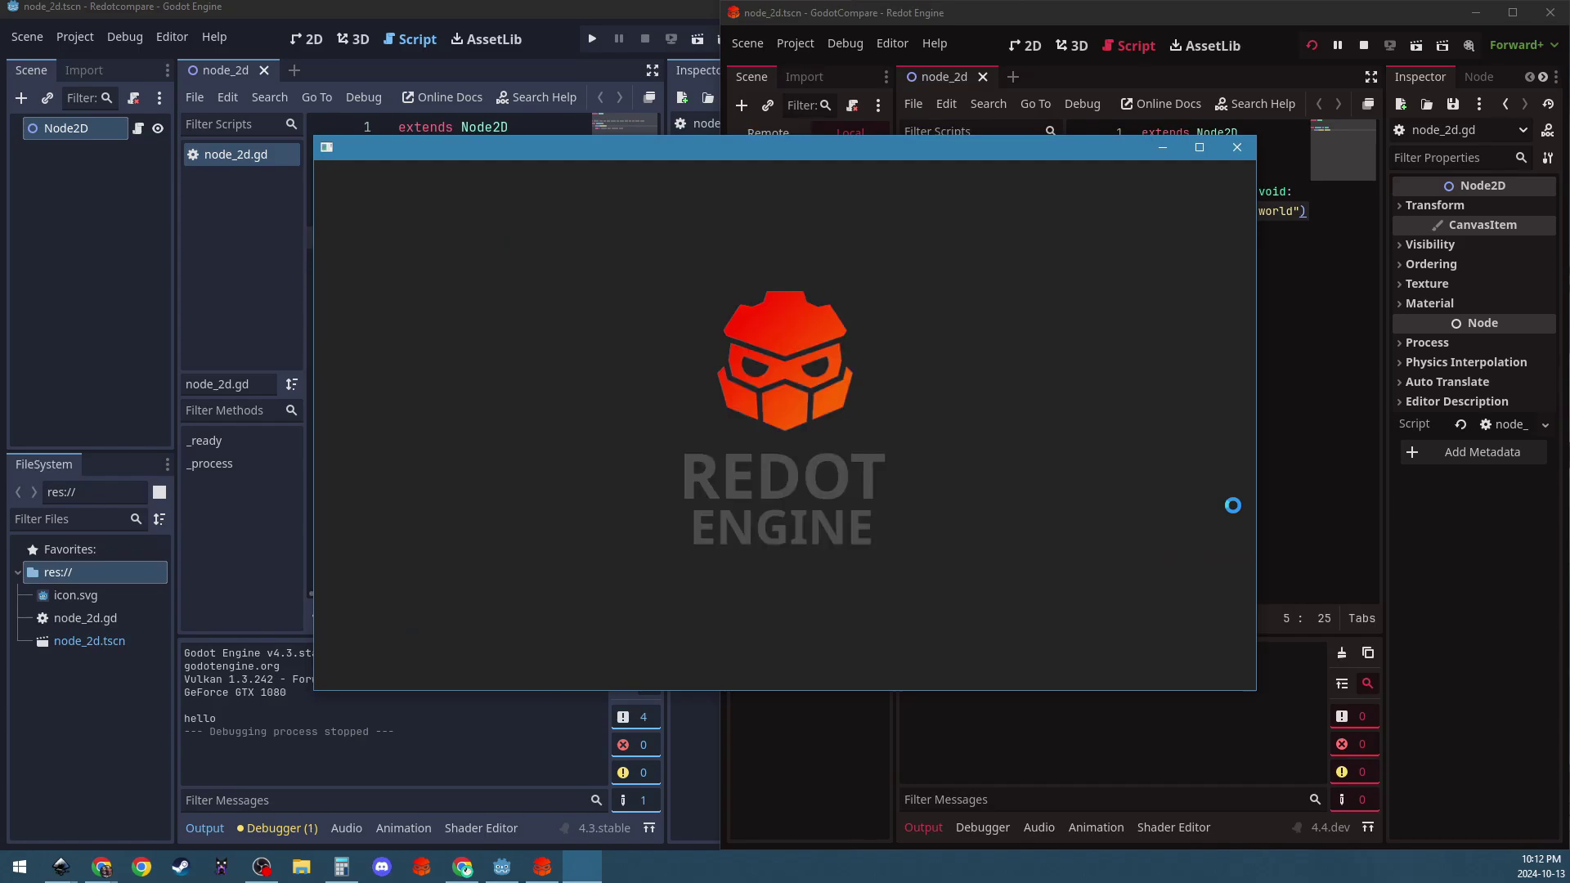
click(1095, 756)
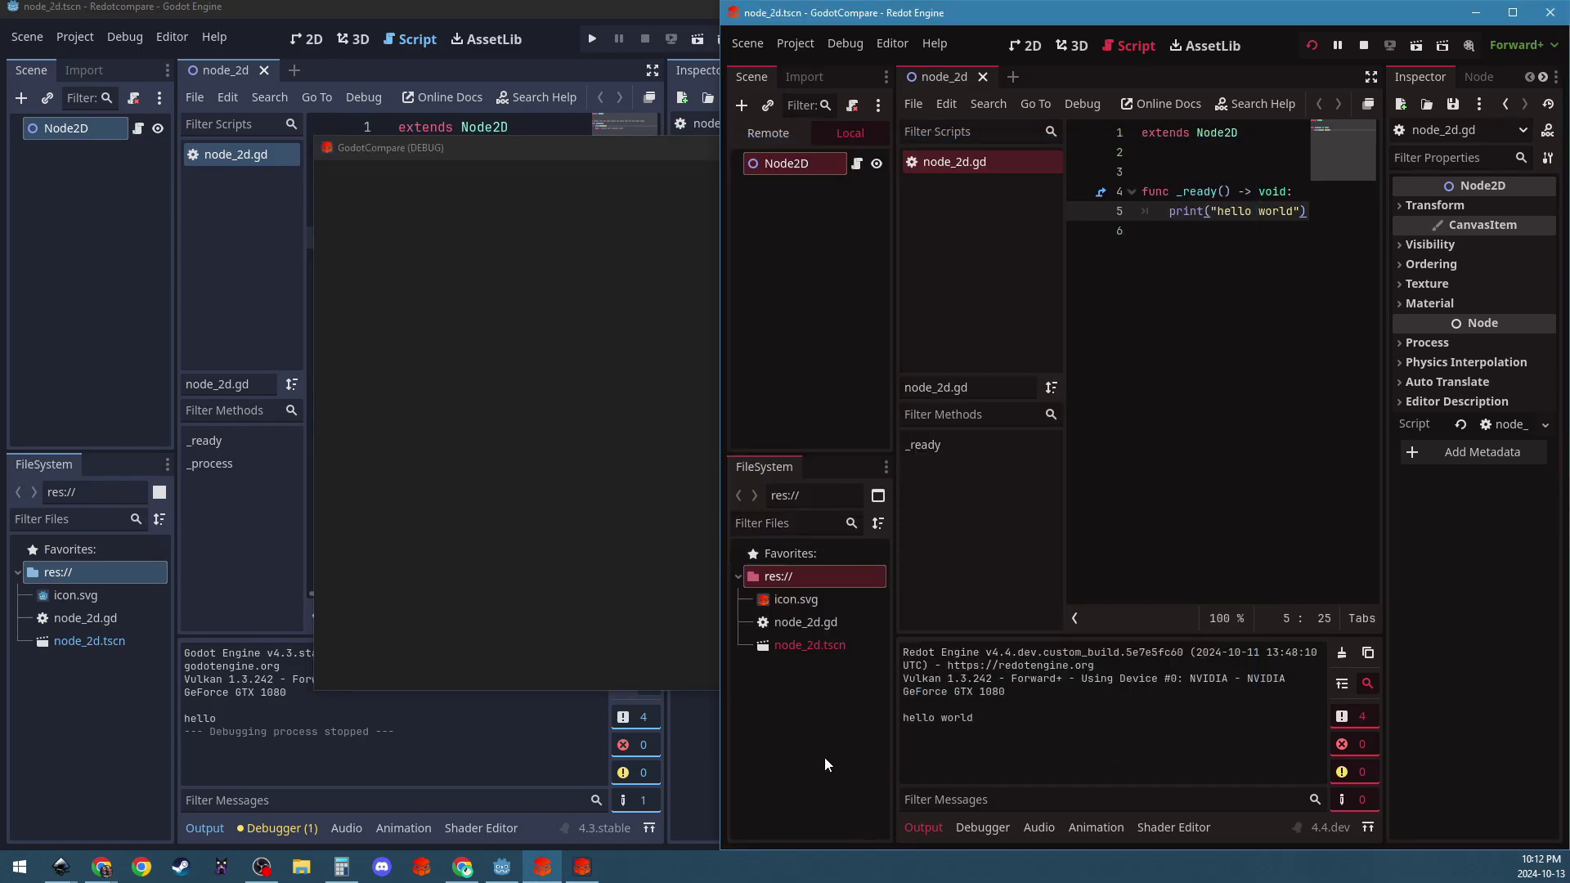
click(547, 757)
click(1038, 733)
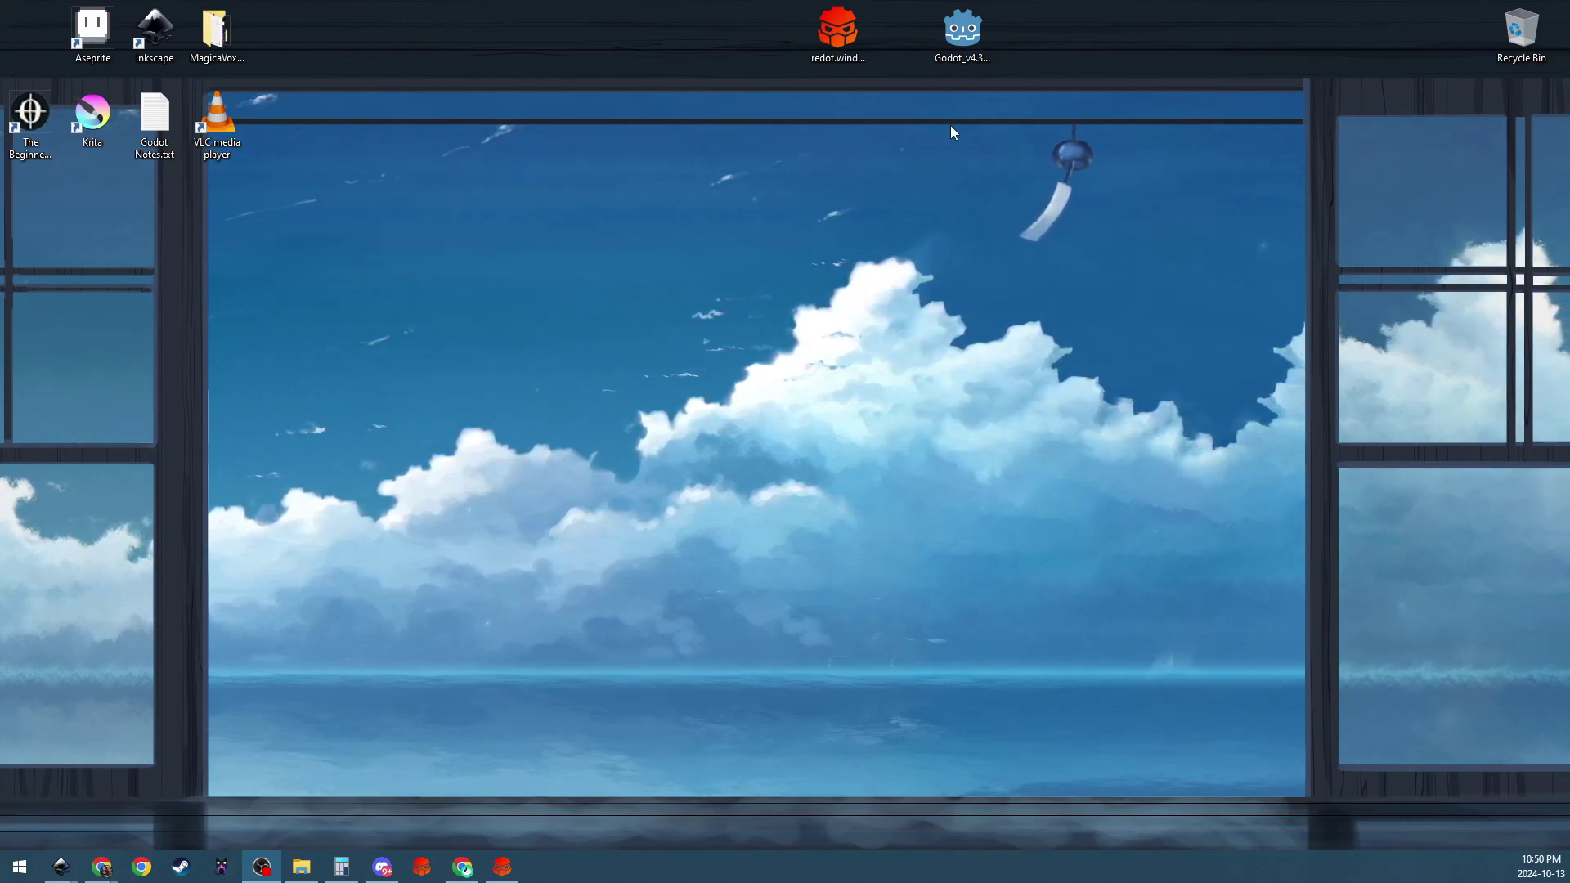
click(958, 39)
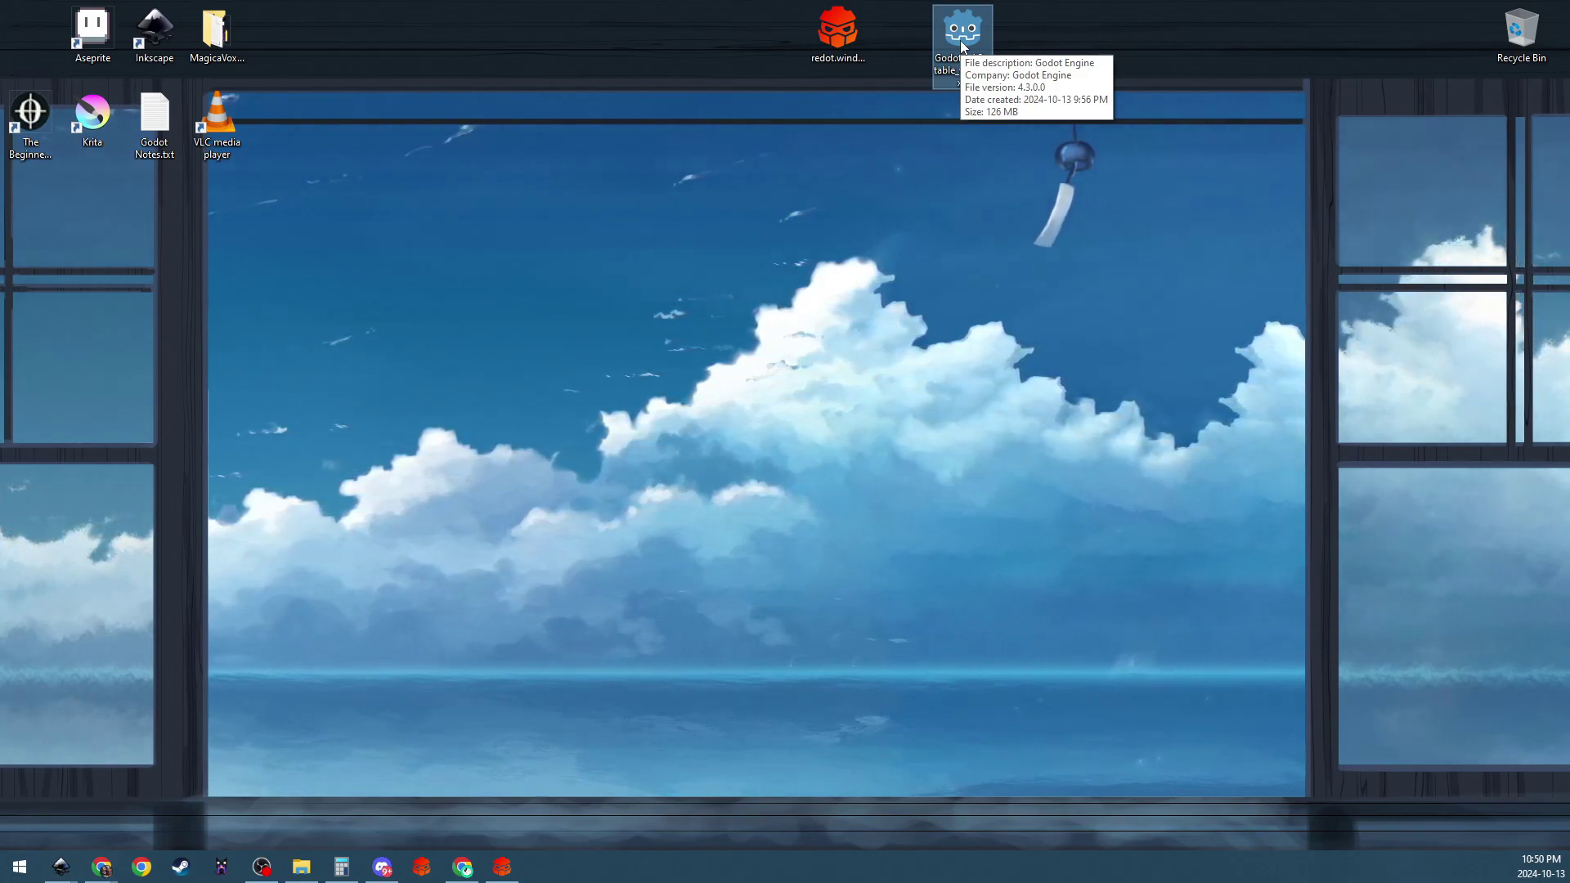
click(853, 49)
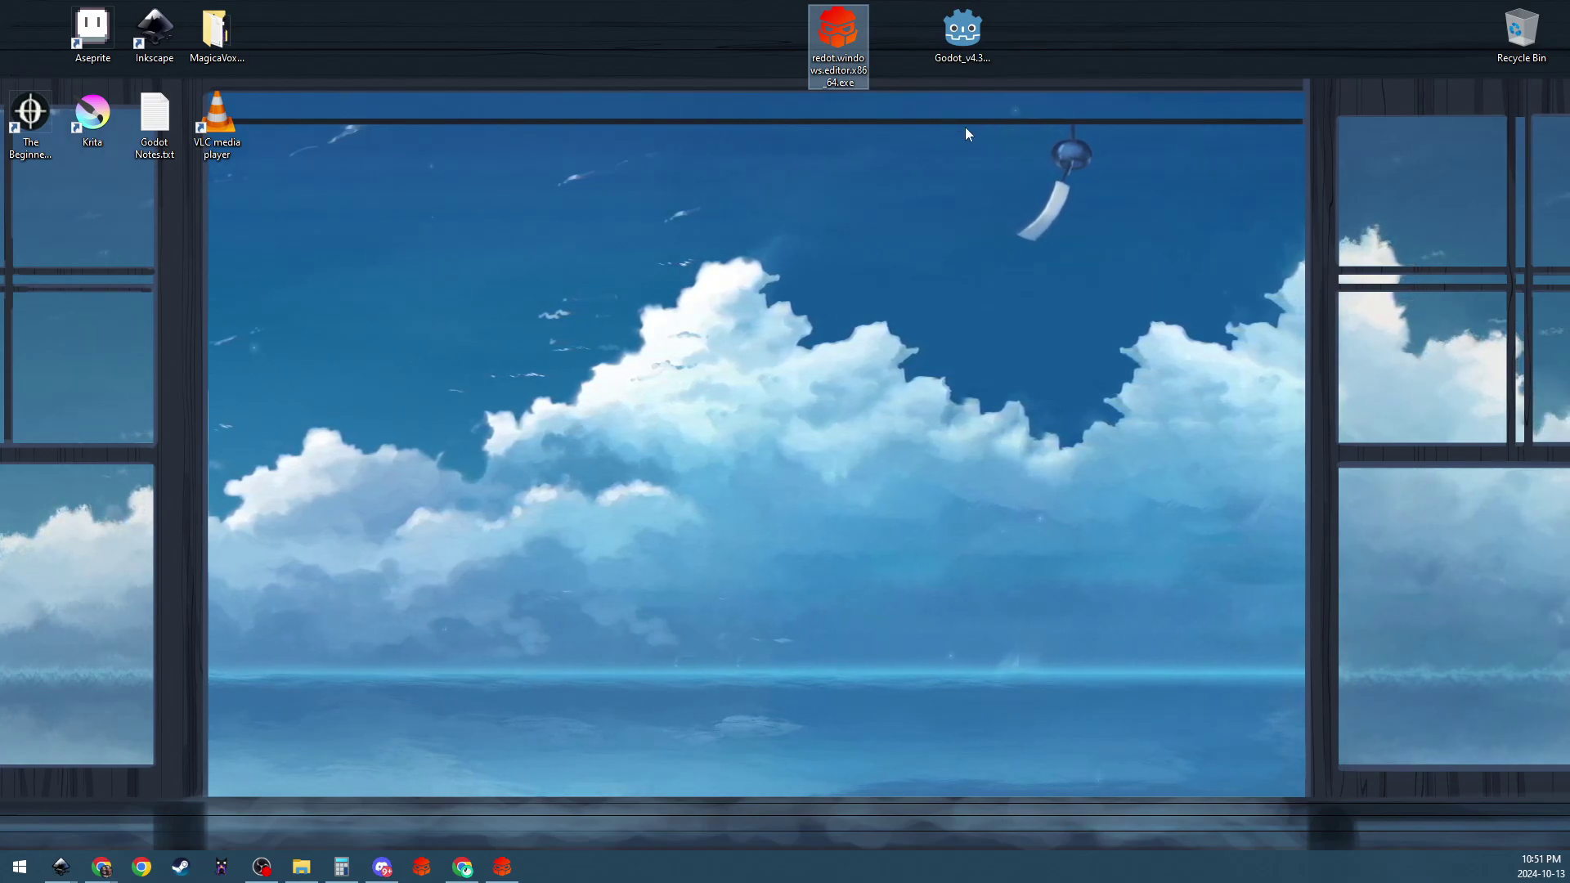
mouse_move(833, 64)
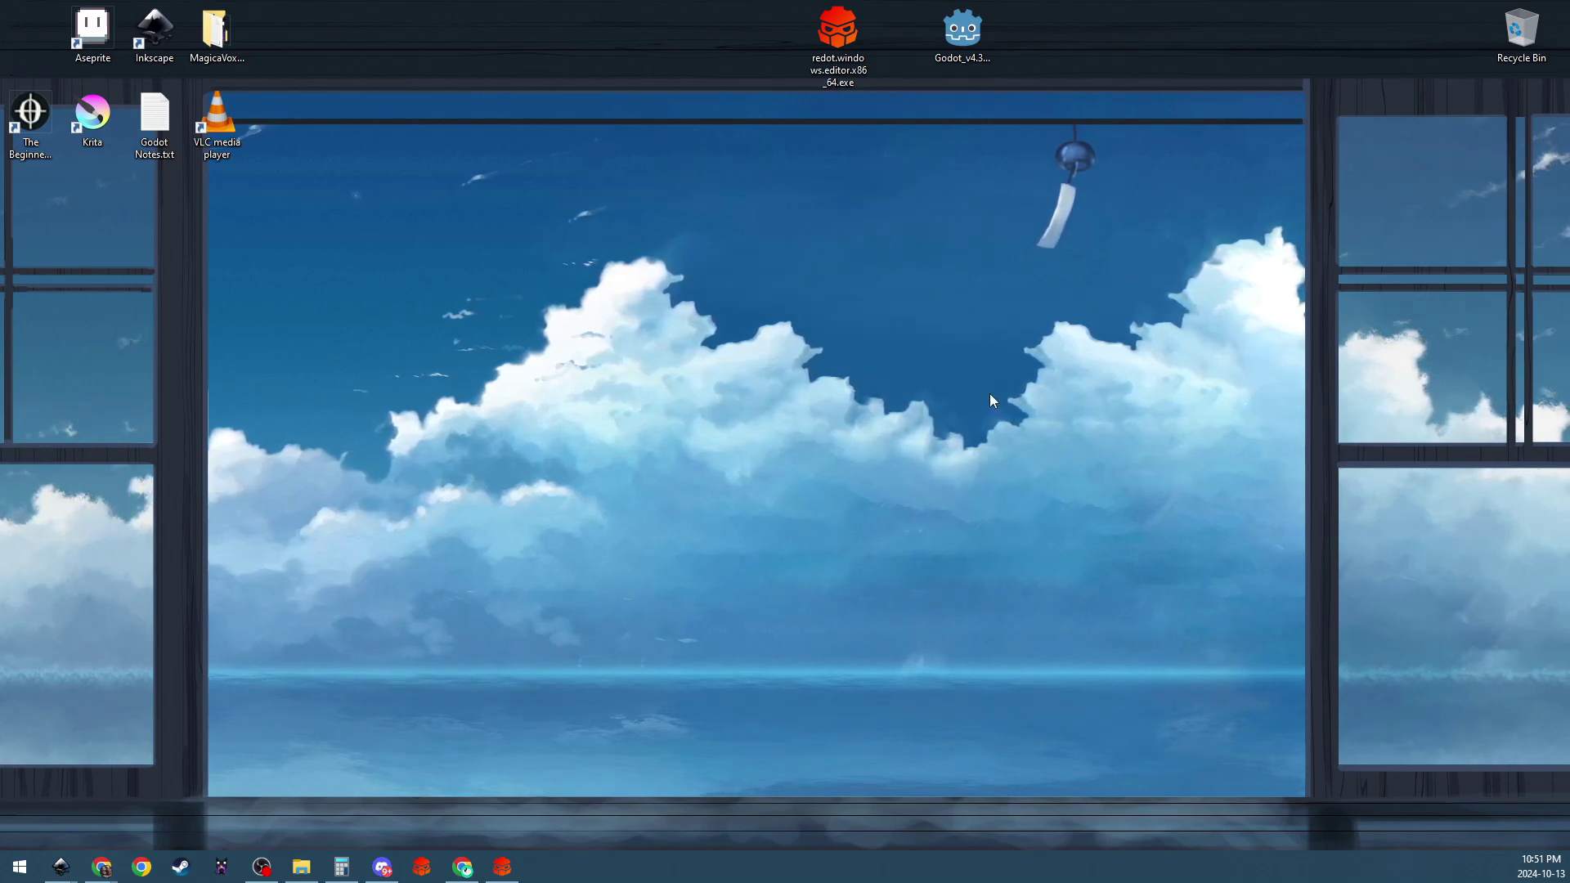
Rearrange the Redot and Godot 4.3 icons, ending with both in the desktop's top row.
drag(953, 37, 1015, 135)
drag(851, 45, 899, 209)
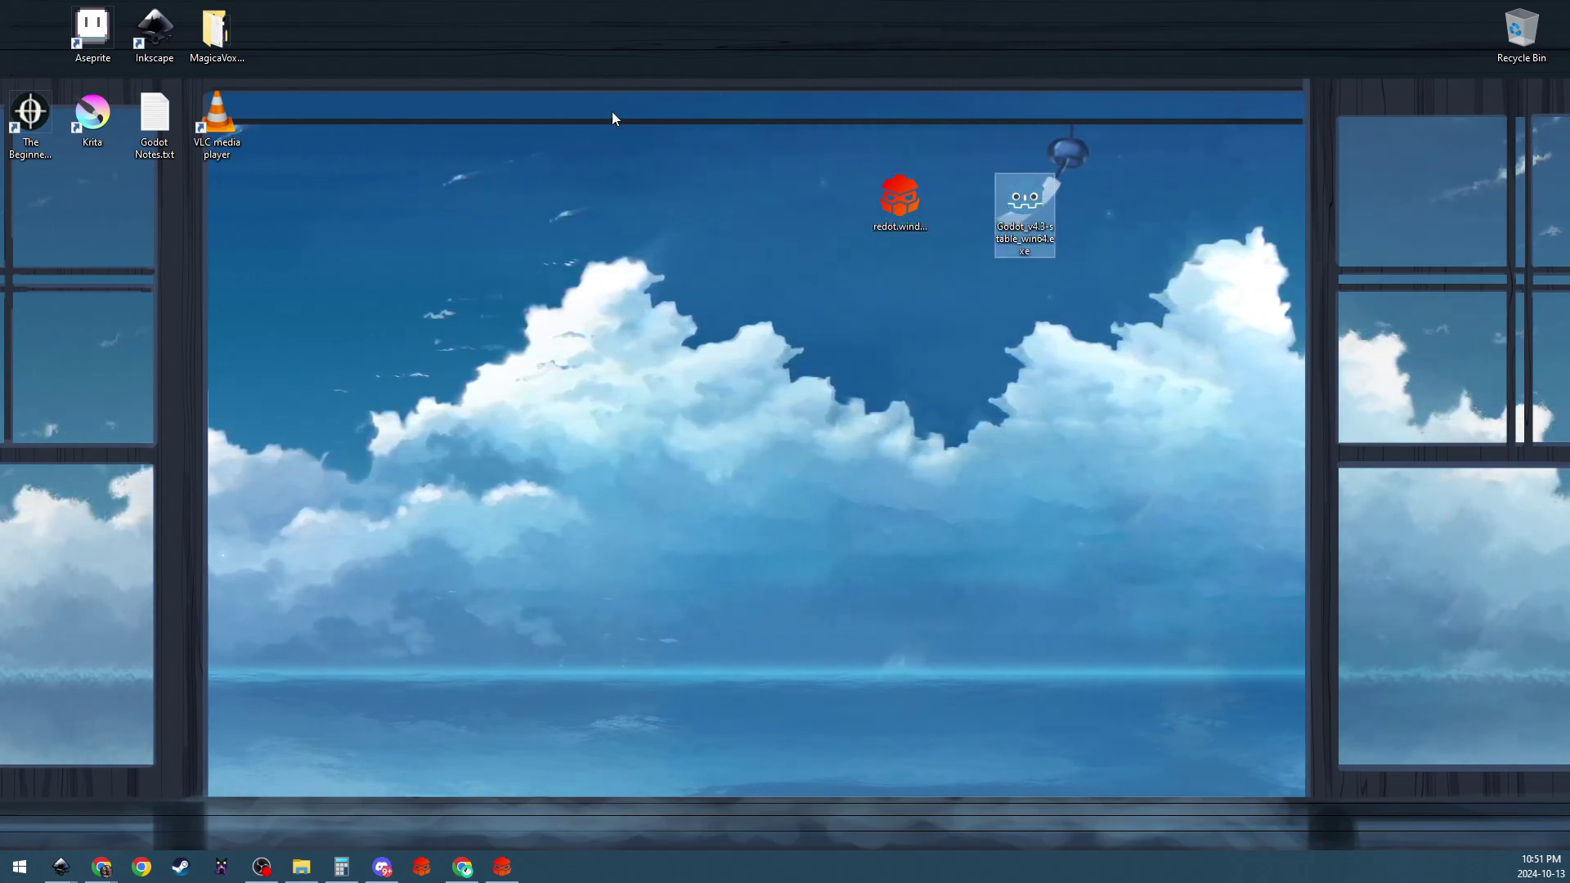
drag(1025, 205, 963, 123)
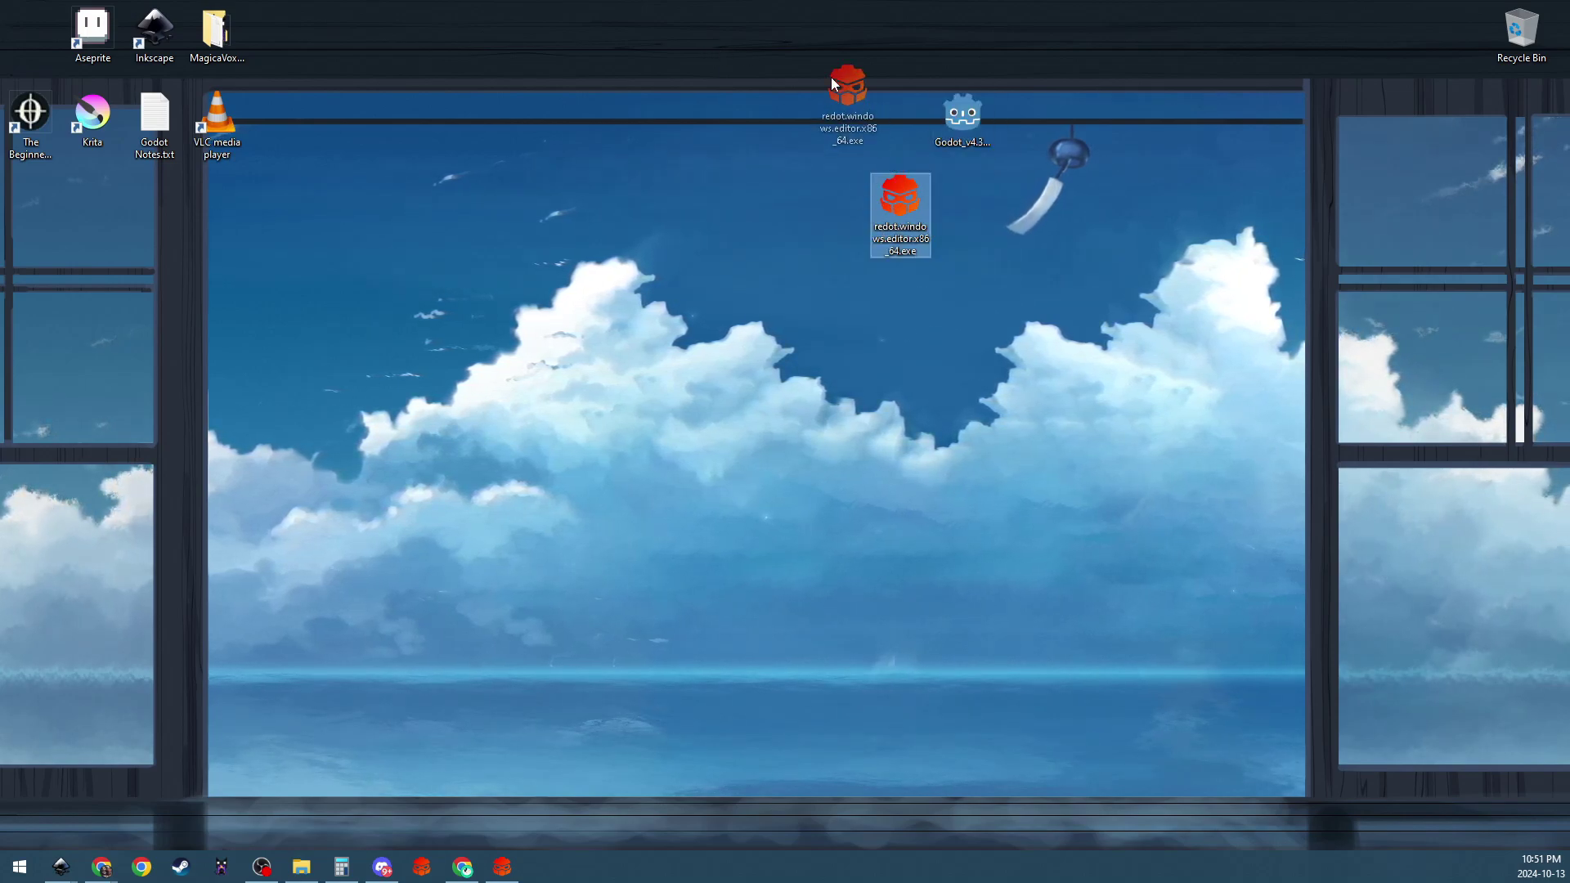
drag(891, 208, 834, 50)
drag(962, 123, 963, 37)
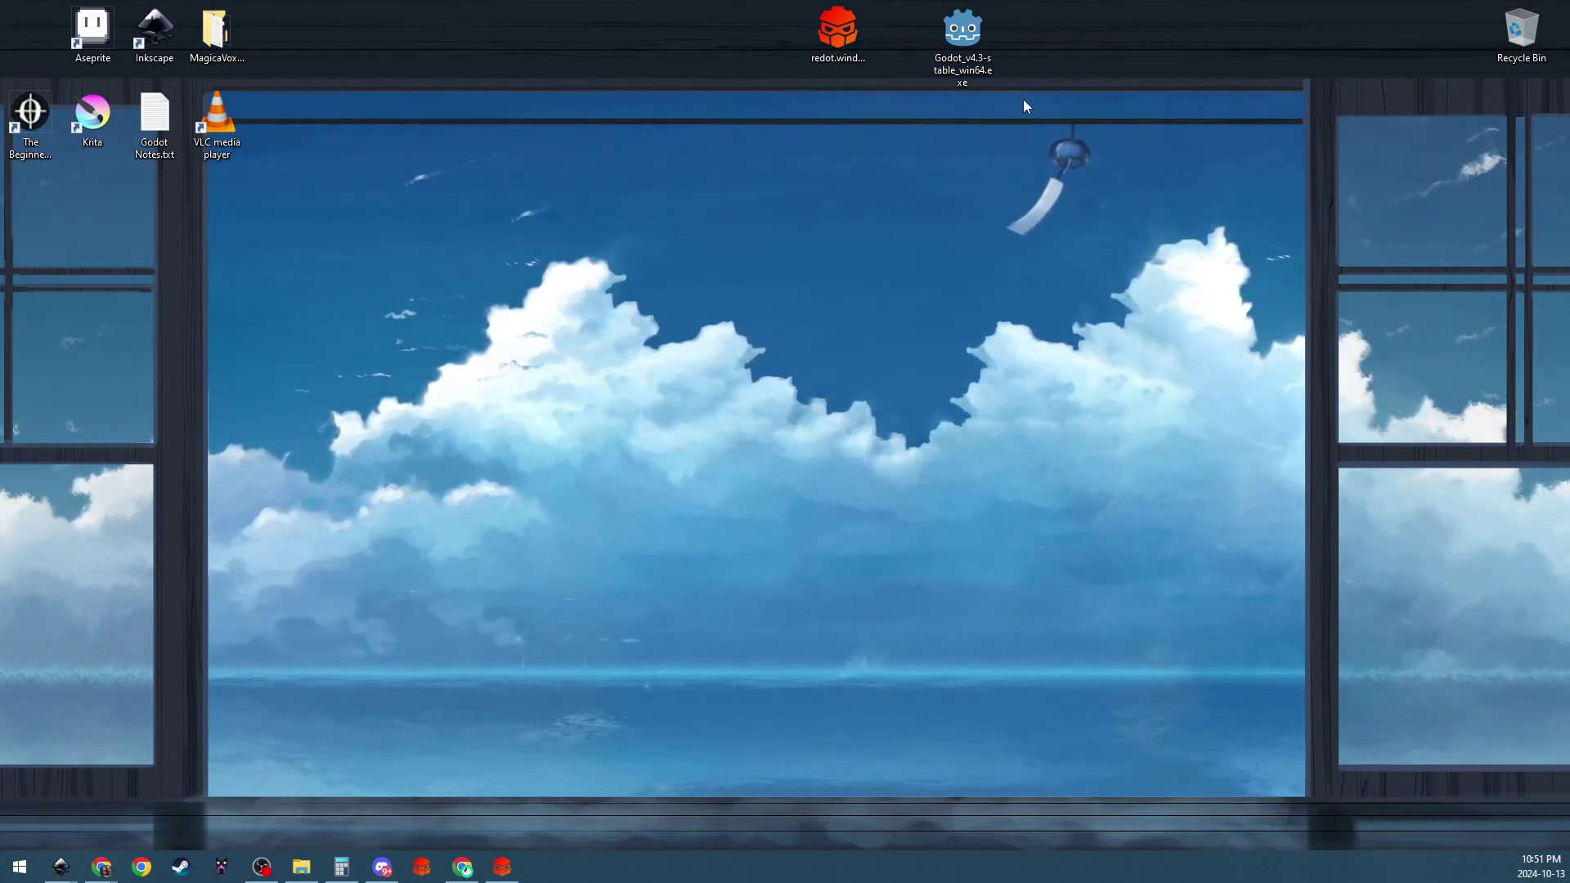
Drop the Redot executable onto the Godot_v4.3 icon to launch it with Godot.
drag(838, 32, 965, 33)
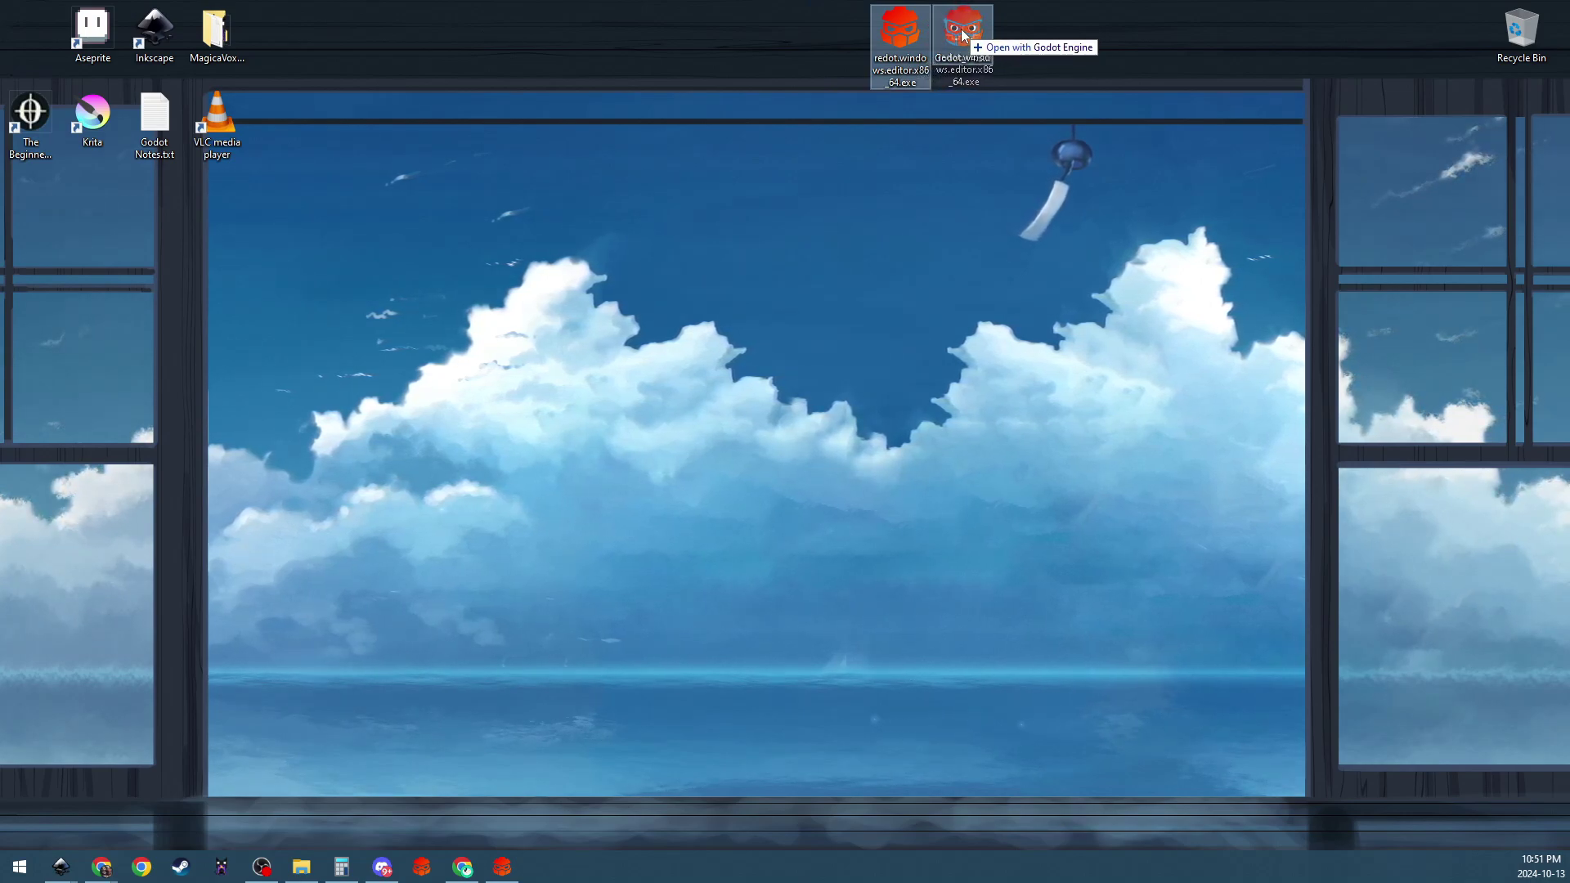
mouse_move(964, 31)
mouse_down()
mouse_move(915, 81)
mouse_move(966, 72)
mouse_up()
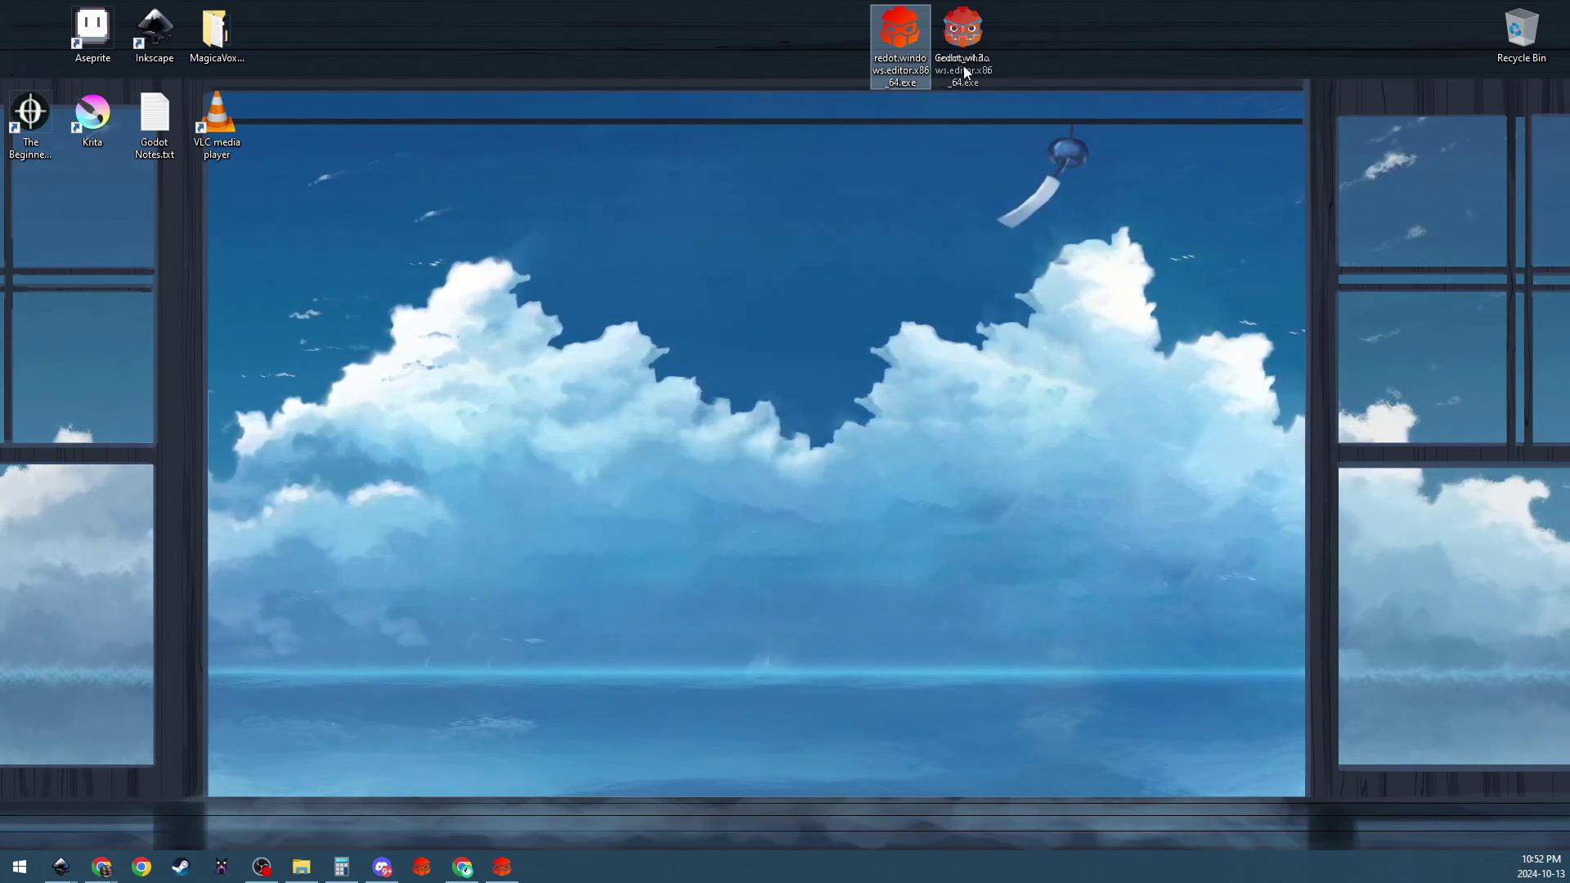
drag(964, 72, 966, 74)
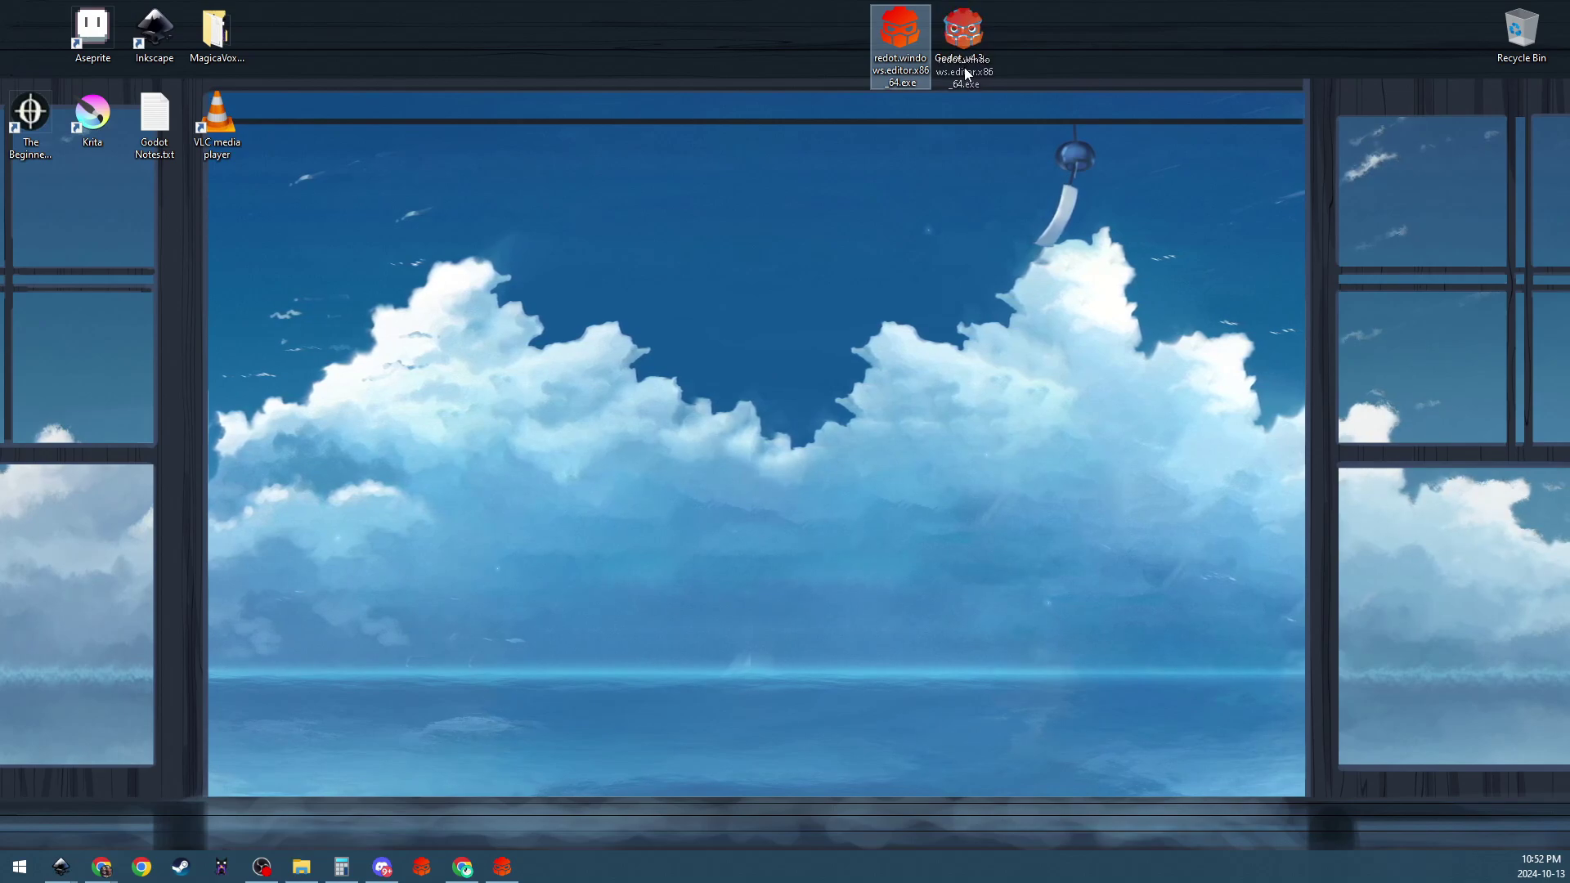
drag(967, 74, 836, 32)
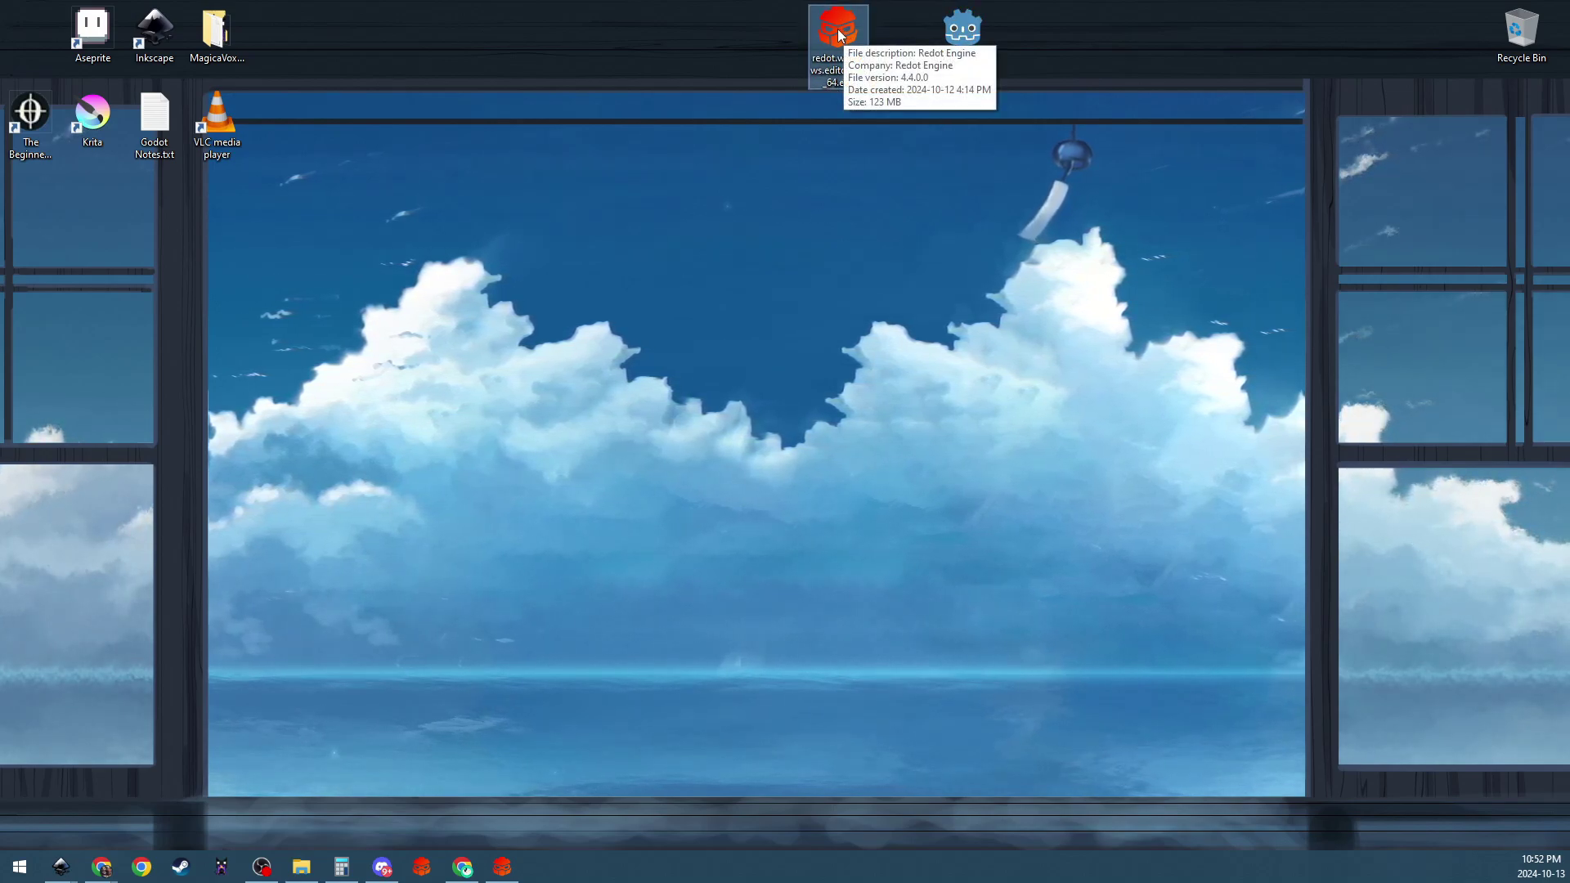
drag(842, 35, 973, 59)
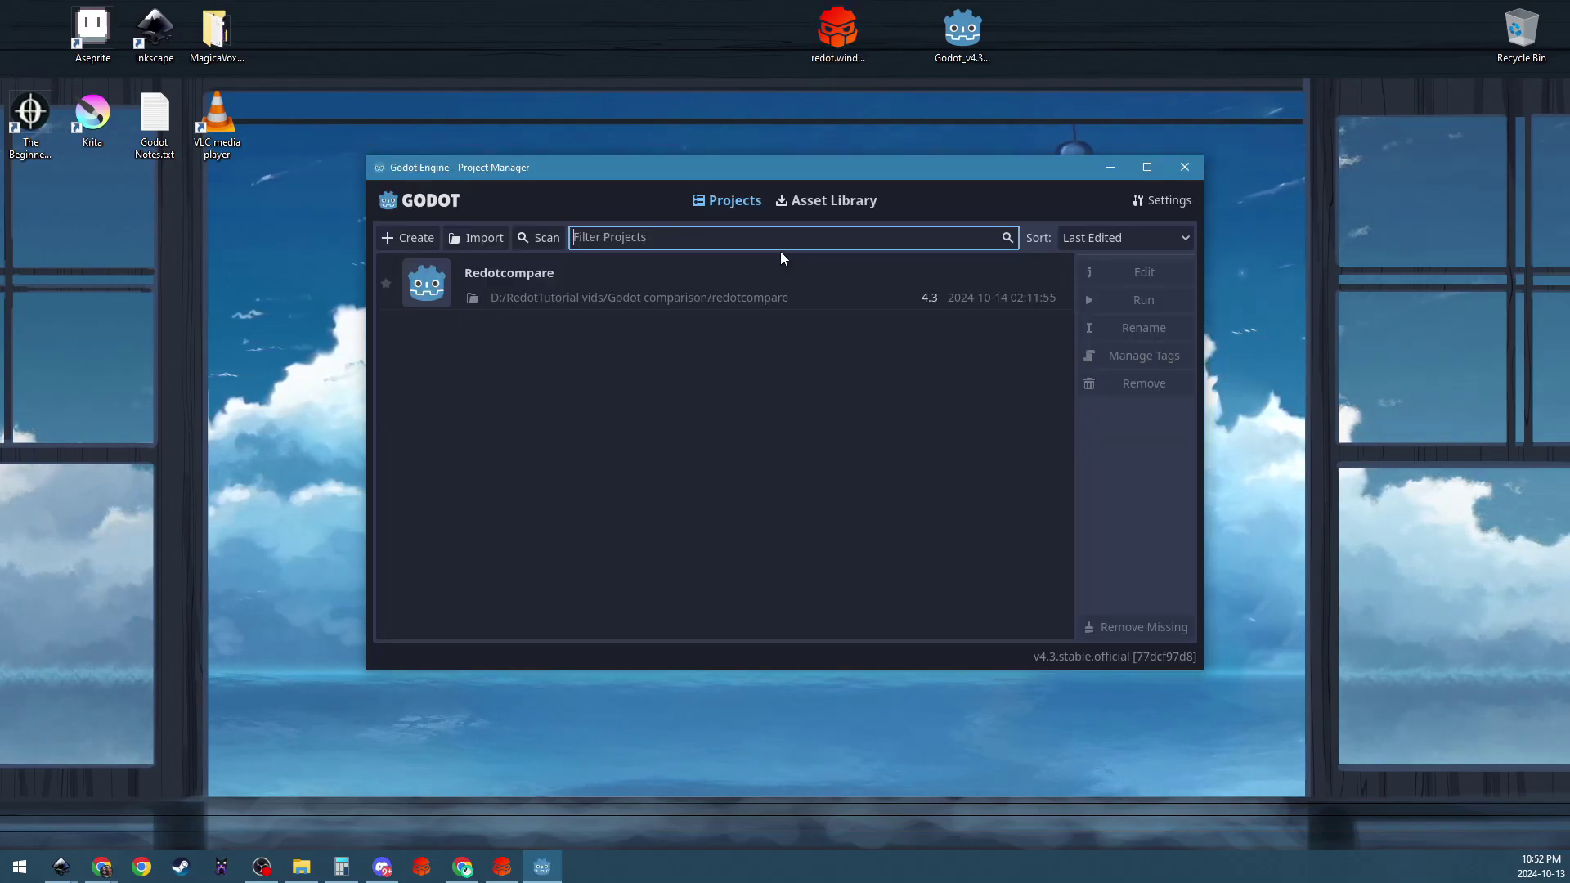
Close Godot 4.3's Project Manager and move the Redot icon back to its slot.
click(1186, 167)
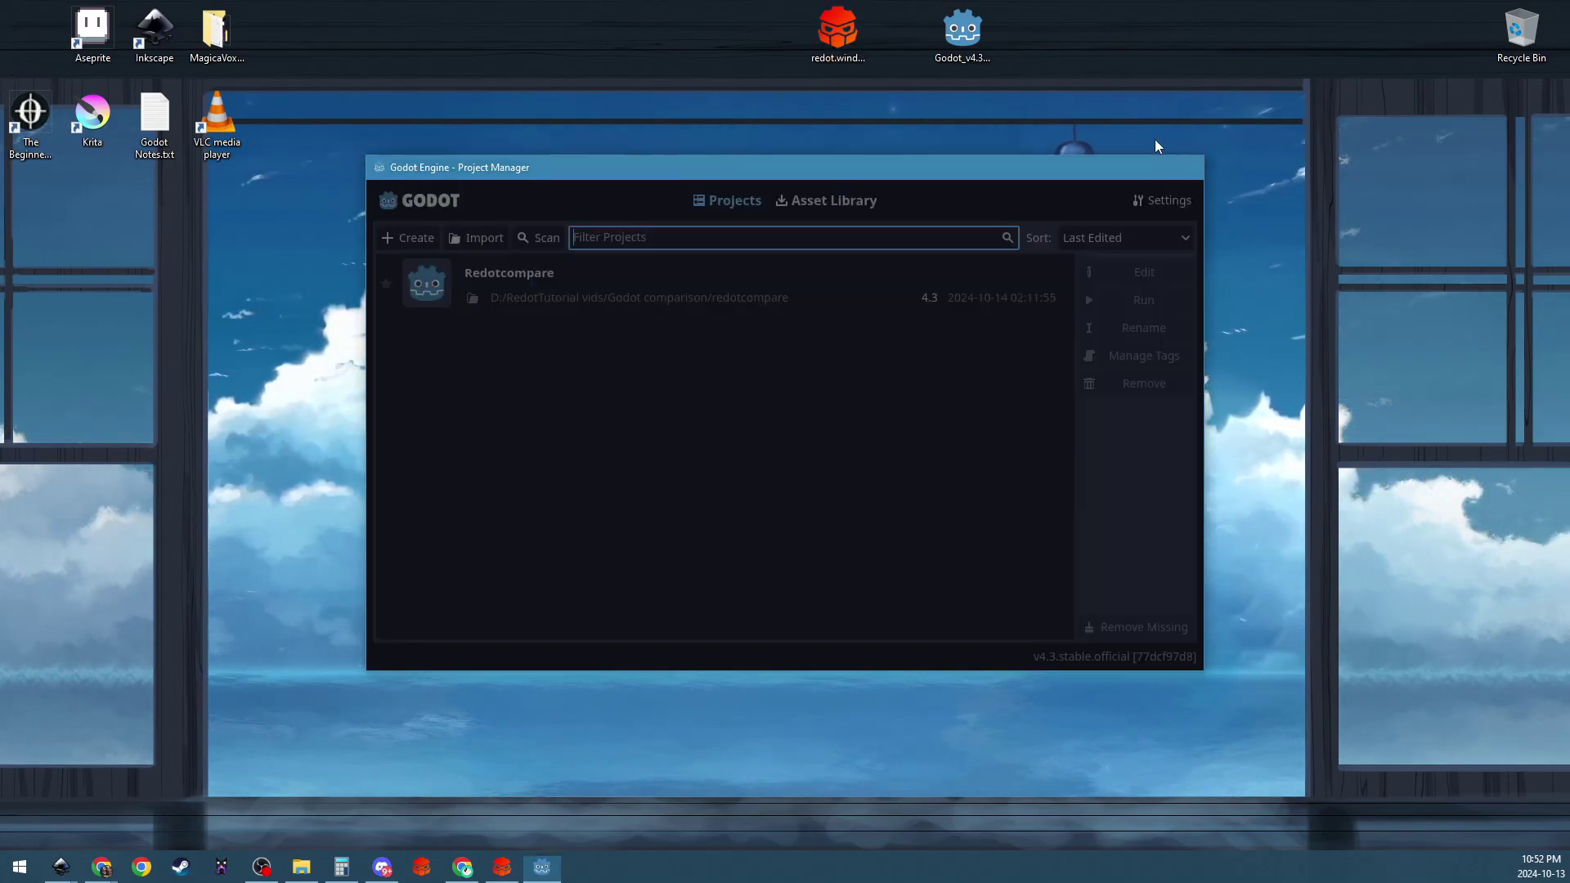
drag(962, 33, 835, 33)
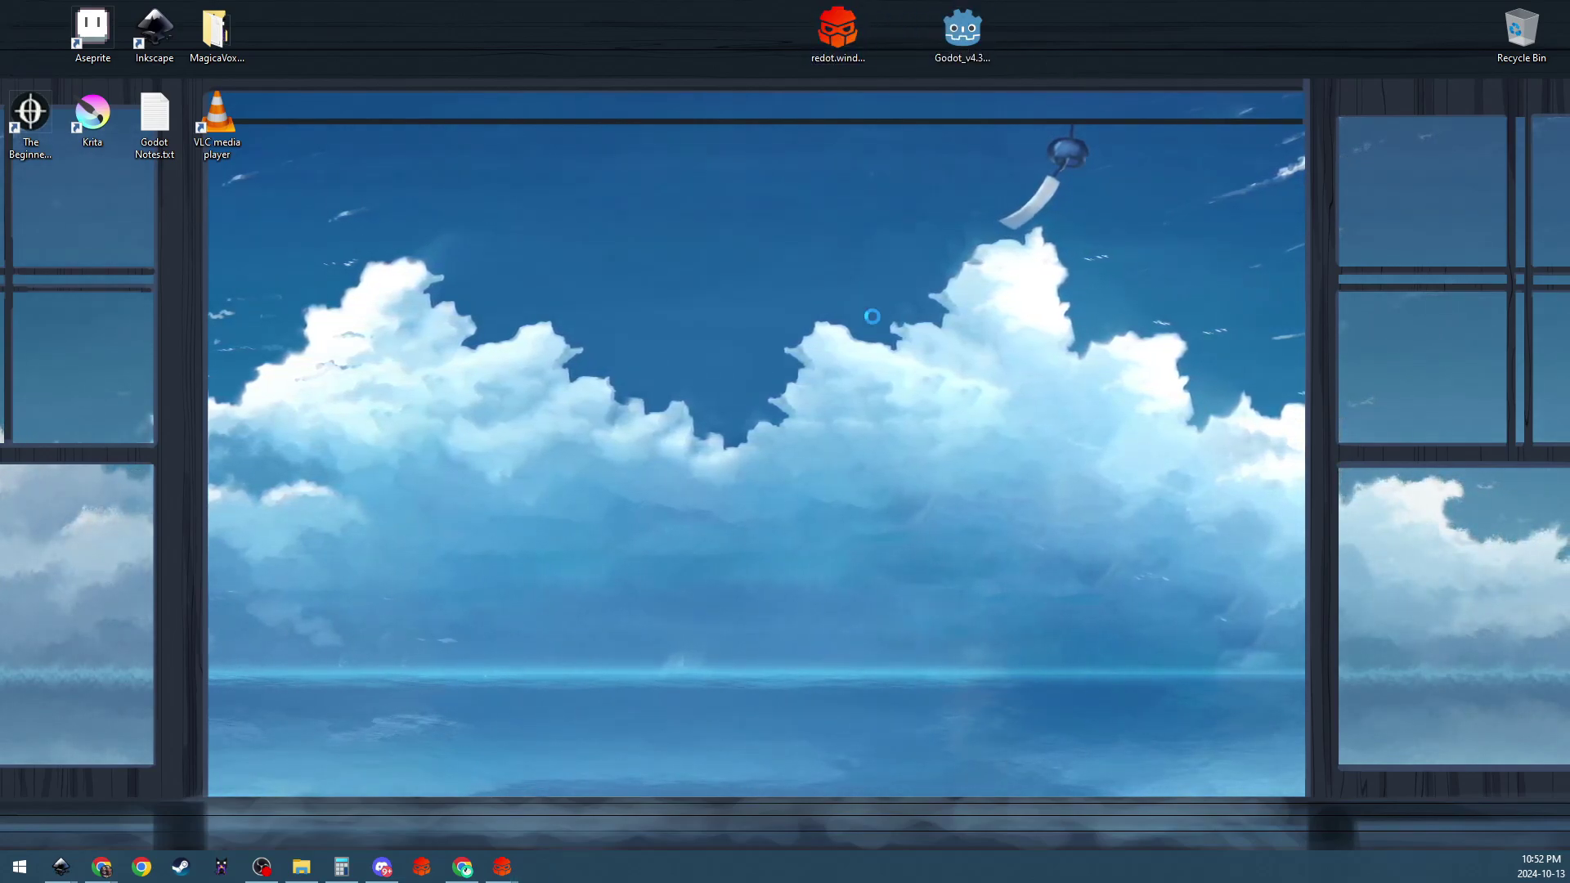